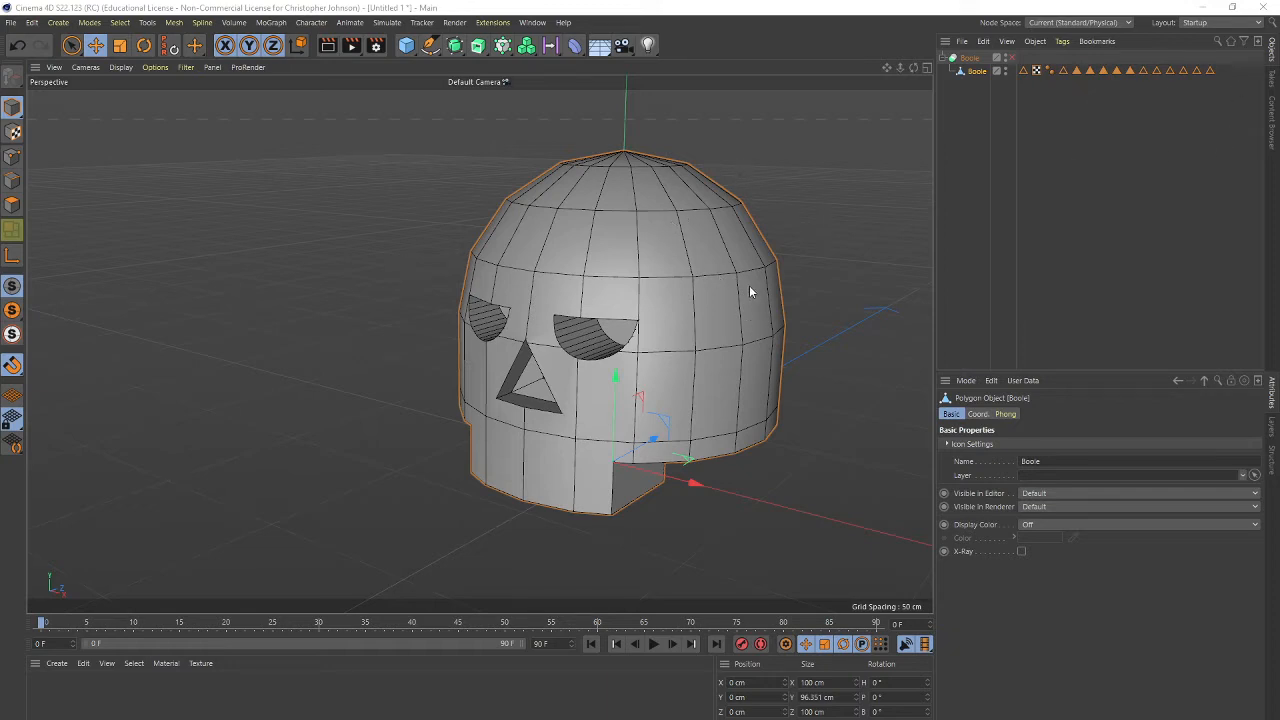
Add a cylinder primitive and set its orientation to +X so it runs sideways through the head.
{"action": "left_click", "coordinate": [406, 45]}
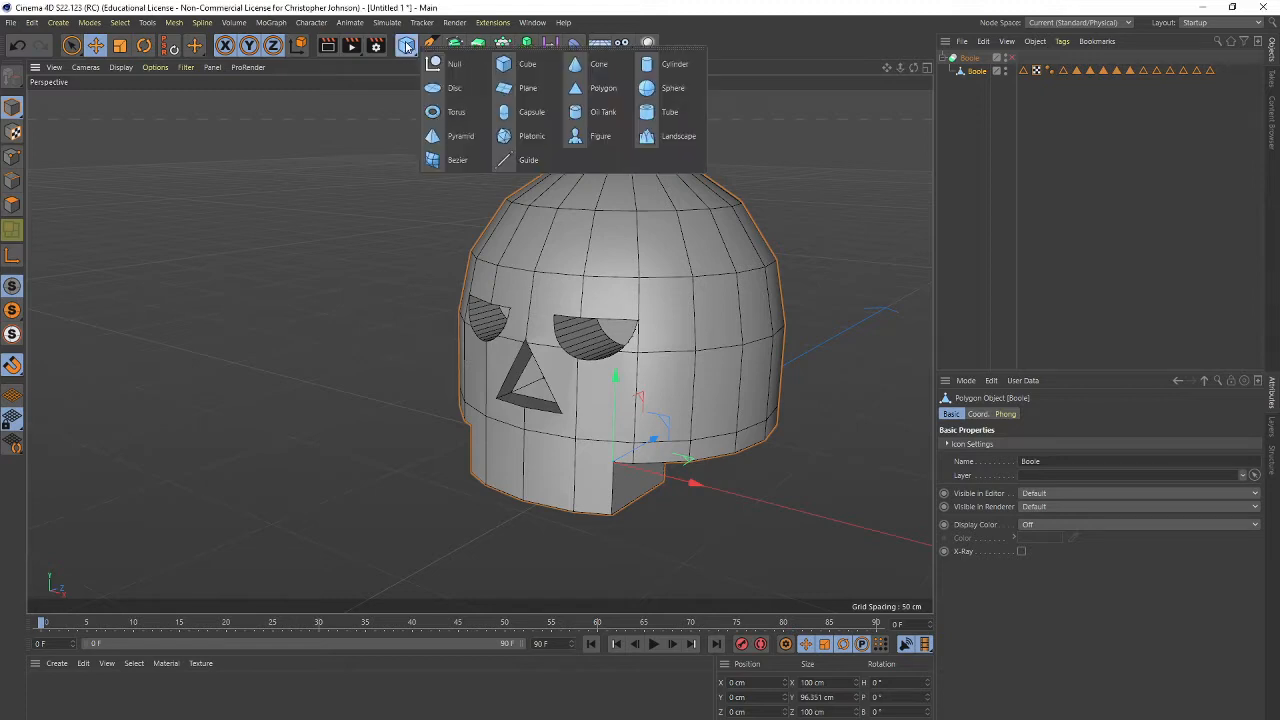
{"action": "left_click", "coordinate": [668, 66]}
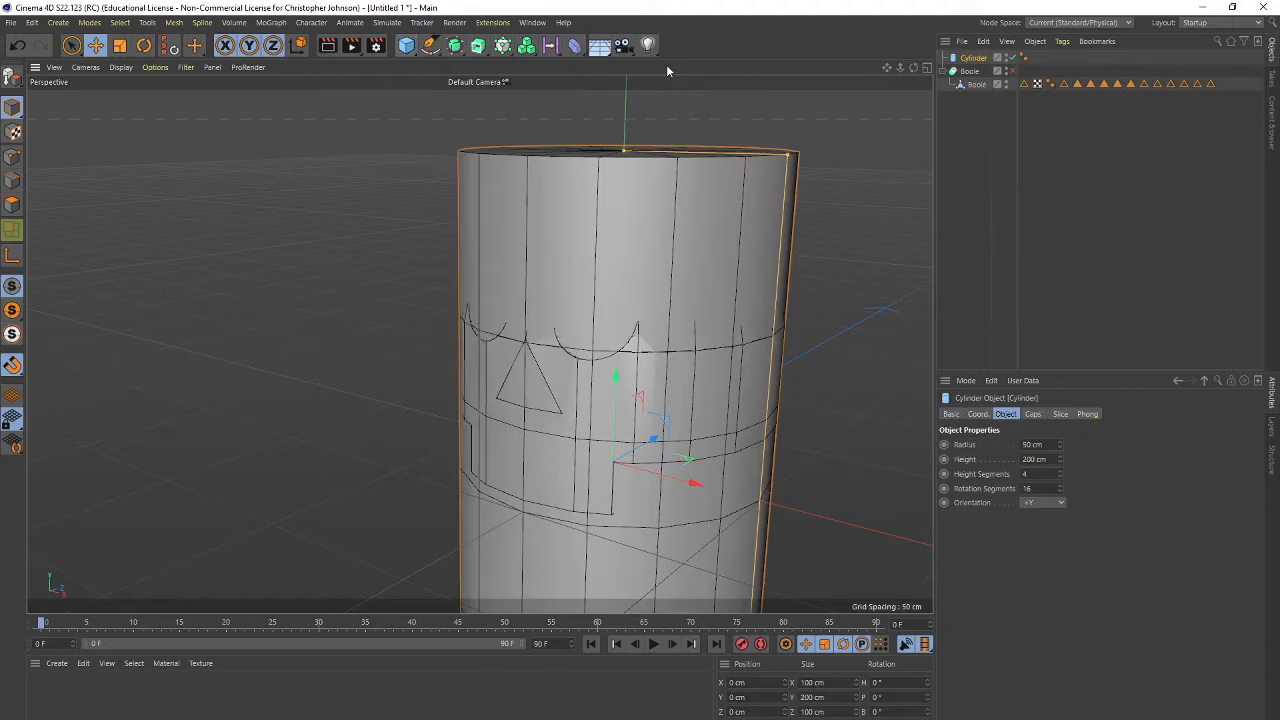
{"action": "left_click", "coordinate": [1044, 503]}
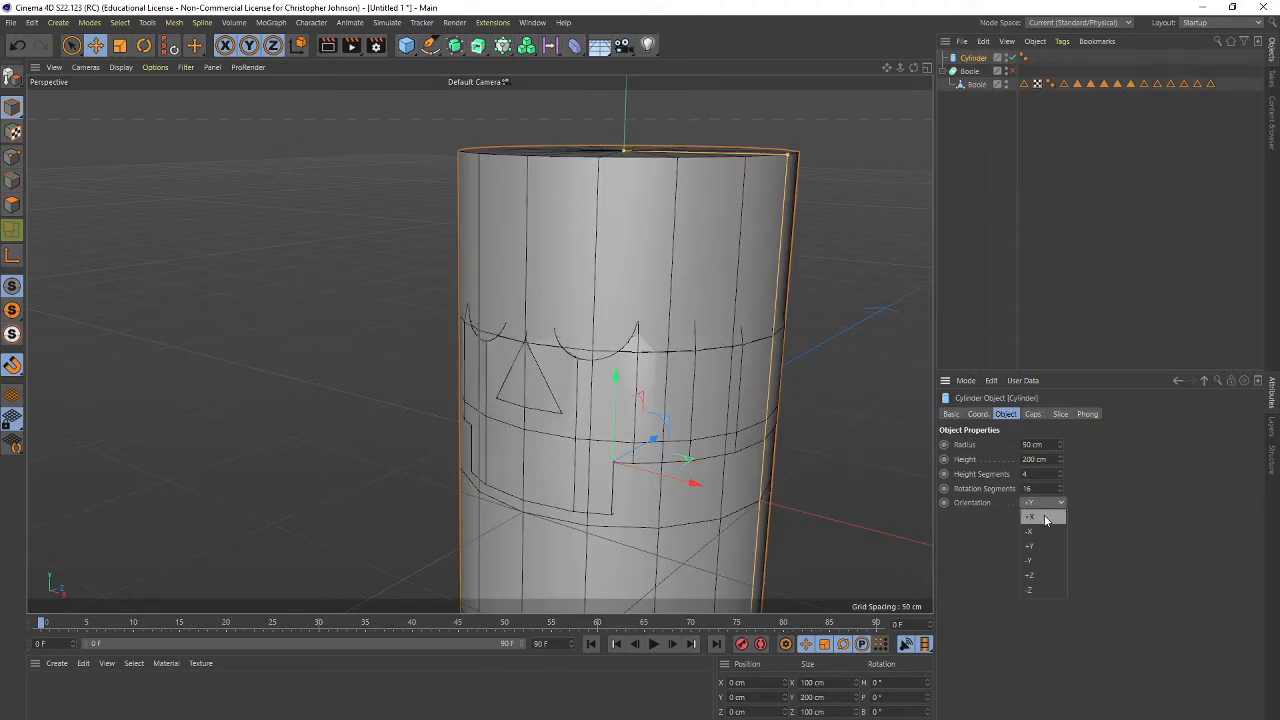
{"action": "left_click", "coordinate": [1044, 518]}
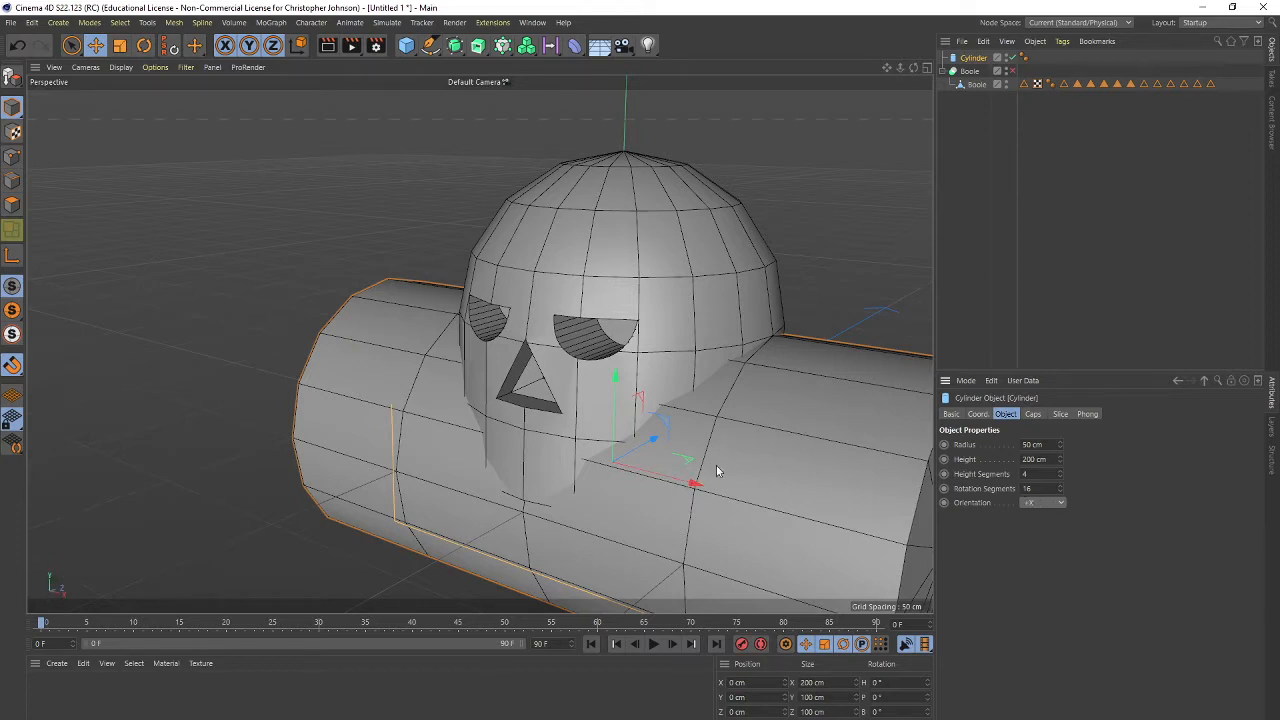
Scale the cylinder down to about 131 cm long and 54 cm in diameter.
{"action": "left_click_drag", "start_coordinate": [716, 471], "coordinate": [449, 295], "text": "alt"}
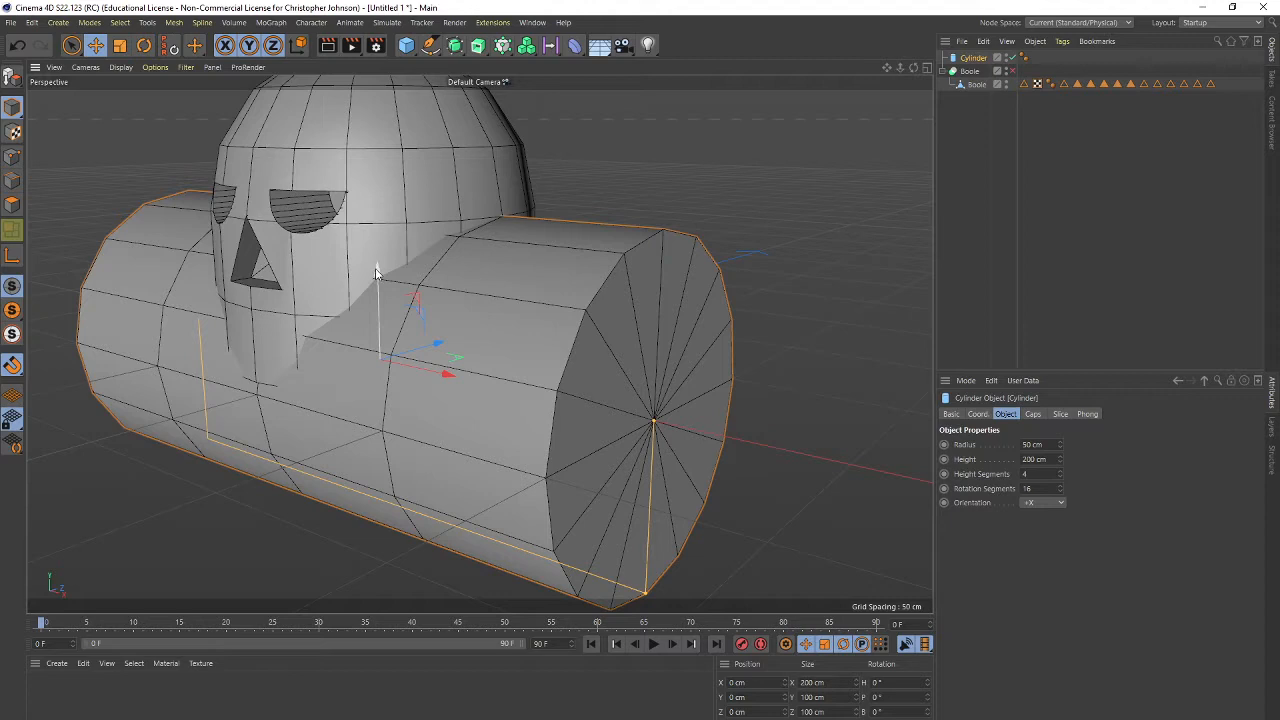
{"action": "key", "text": "t"}
{"action": "left_click_drag", "start_coordinate": [848, 405], "coordinate": [623, 480]}
{"action": "left_click_drag", "start_coordinate": [514, 388], "coordinate": [545, 400]}
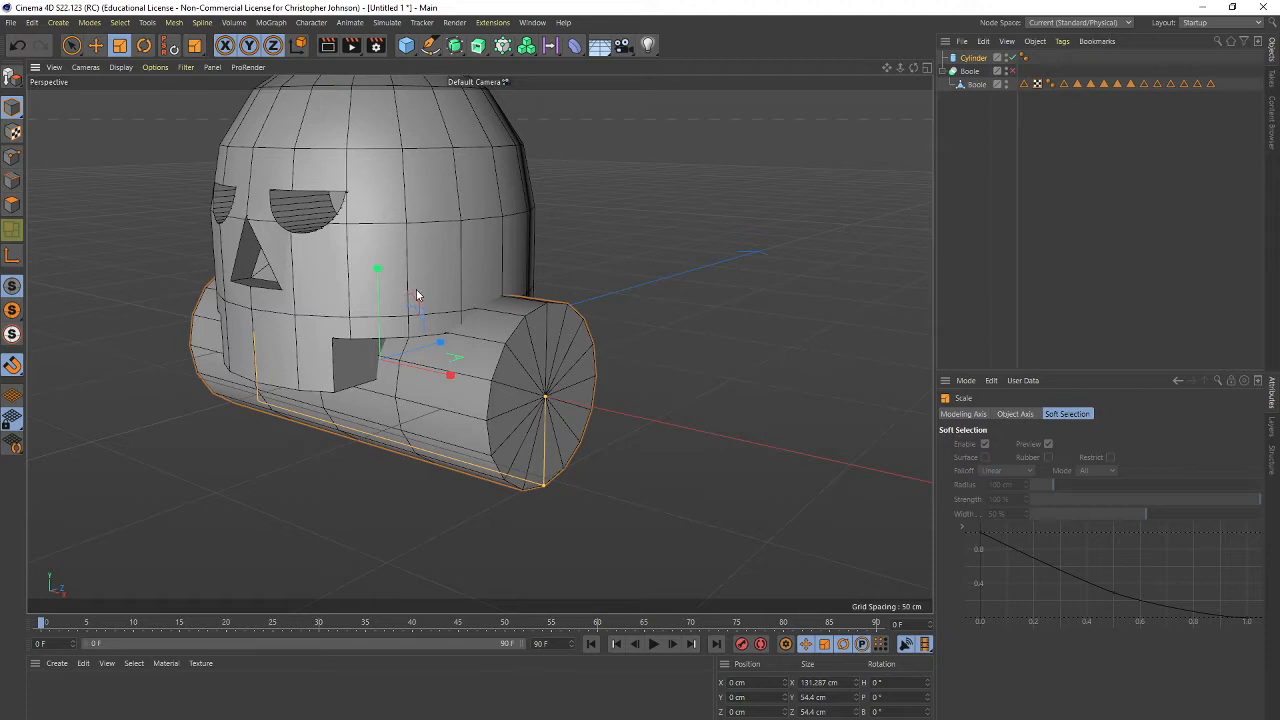
Move the cylinder straight up to ear level, at a Y position of about 55.8 cm.
{"action": "key", "text": "e"}
{"action": "left_click_drag", "start_coordinate": [377, 275], "coordinate": [378, 99]}
{"action": "scroll", "coordinate": [485, 311], "scroll_direction": "down", "scroll_amount": 3}
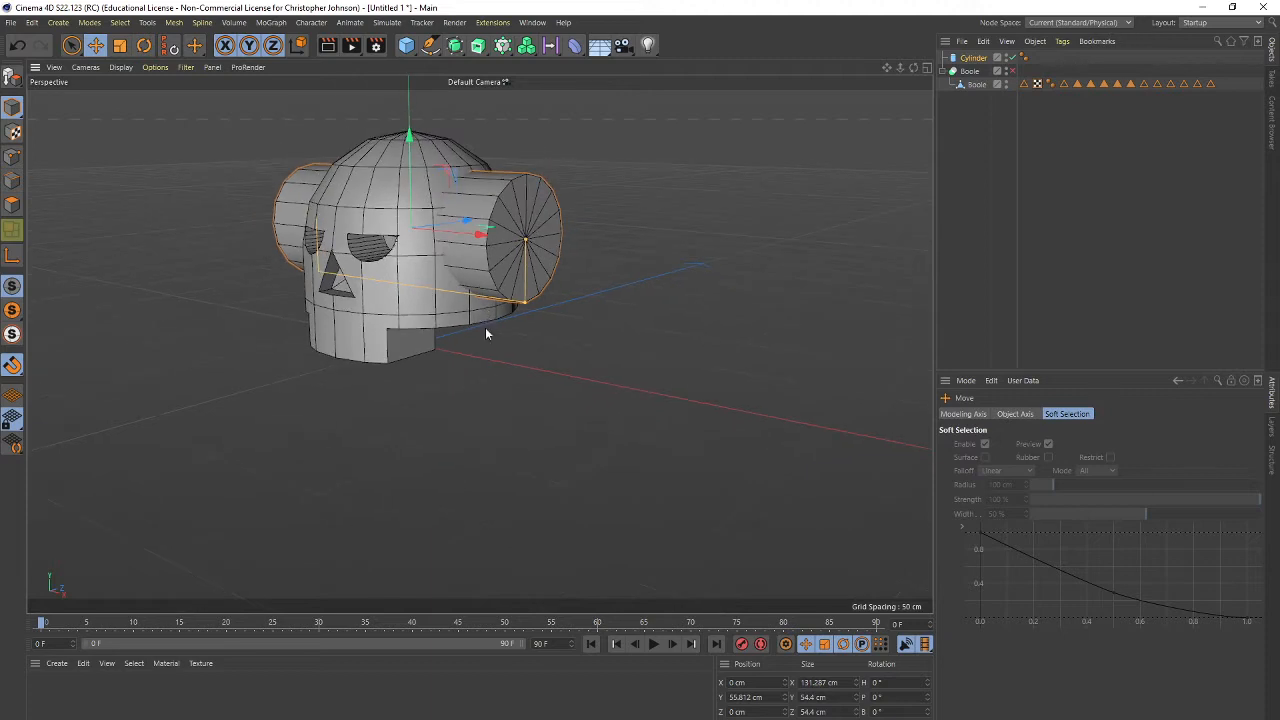
{"action": "middle_click_drag", "start_coordinate": [477, 394], "coordinate": [485, 476], "text": "alt"}
{"action": "scroll", "coordinate": [509, 478], "scroll_direction": "up", "scroll_amount": 2}
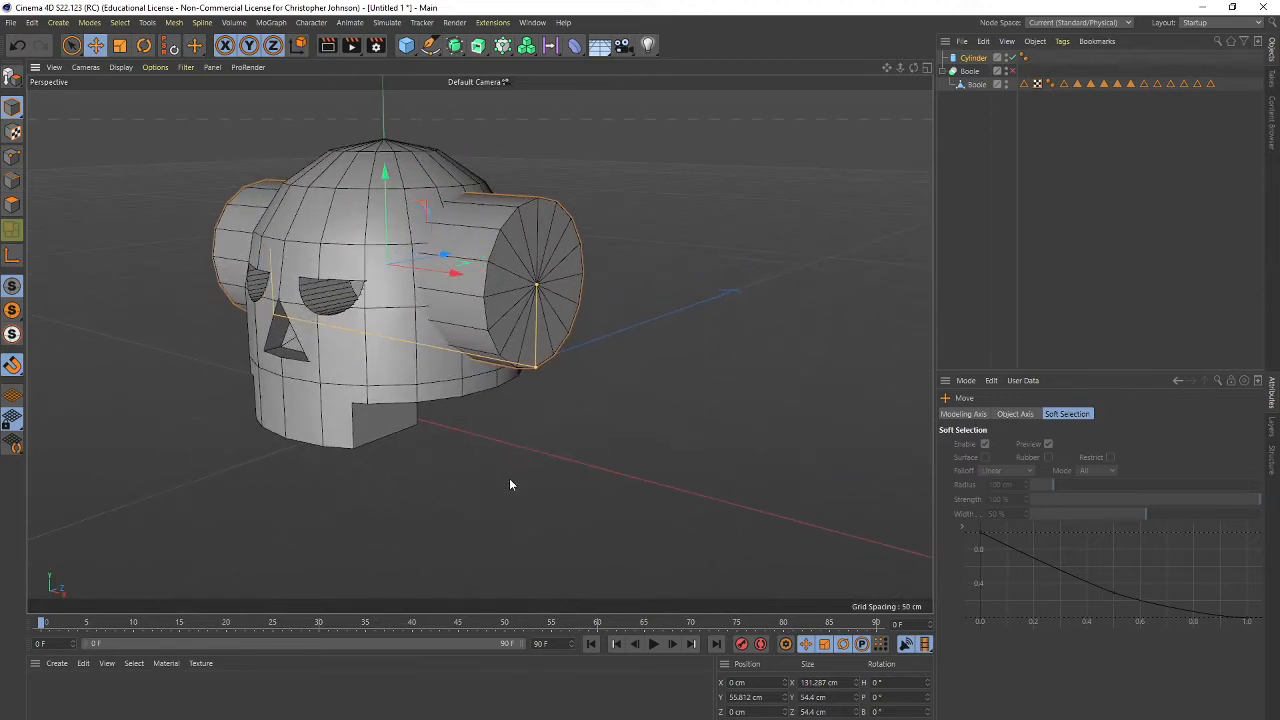
Reduce the cylinder to about 37 cm in diameter and 112.5 cm long so short ears protrude from the head.
{"action": "left_click_drag", "start_coordinate": [509, 478], "coordinate": [523, 444], "text": "alt"}
{"action": "left_click_drag", "start_coordinate": [536, 367], "coordinate": [533, 339]}
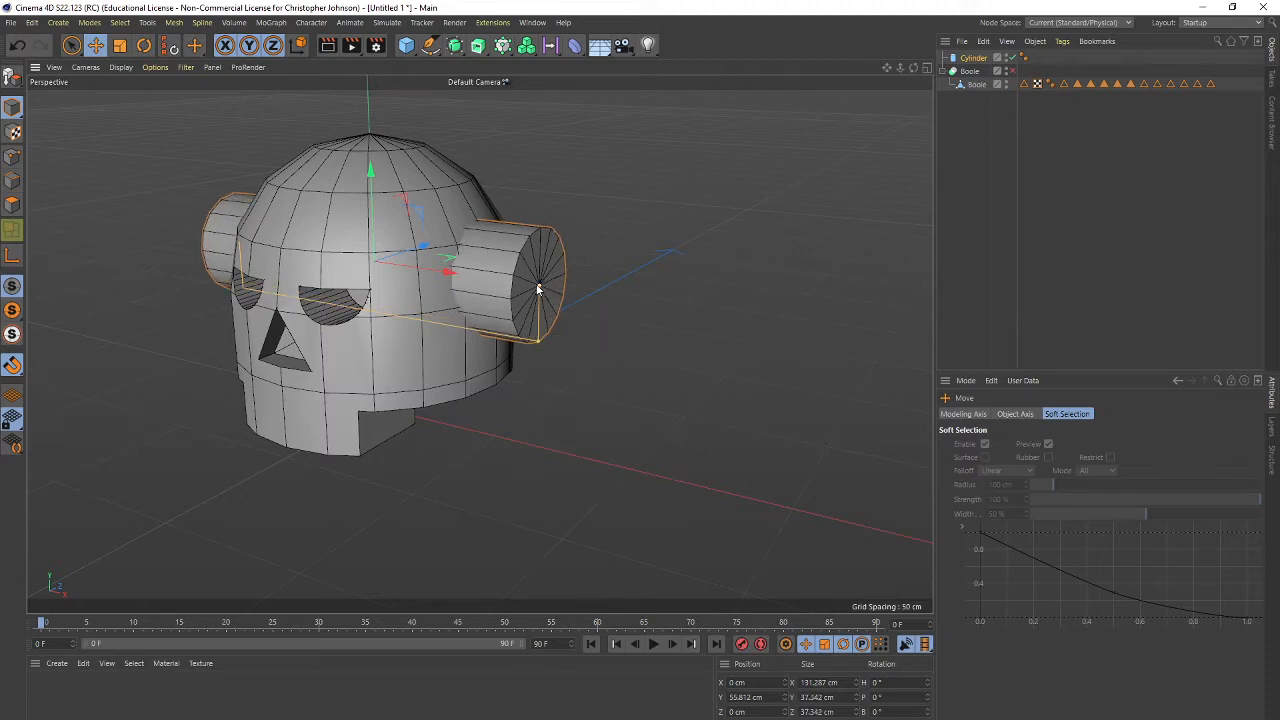
{"action": "left_click_drag", "start_coordinate": [538, 290], "coordinate": [509, 290]}
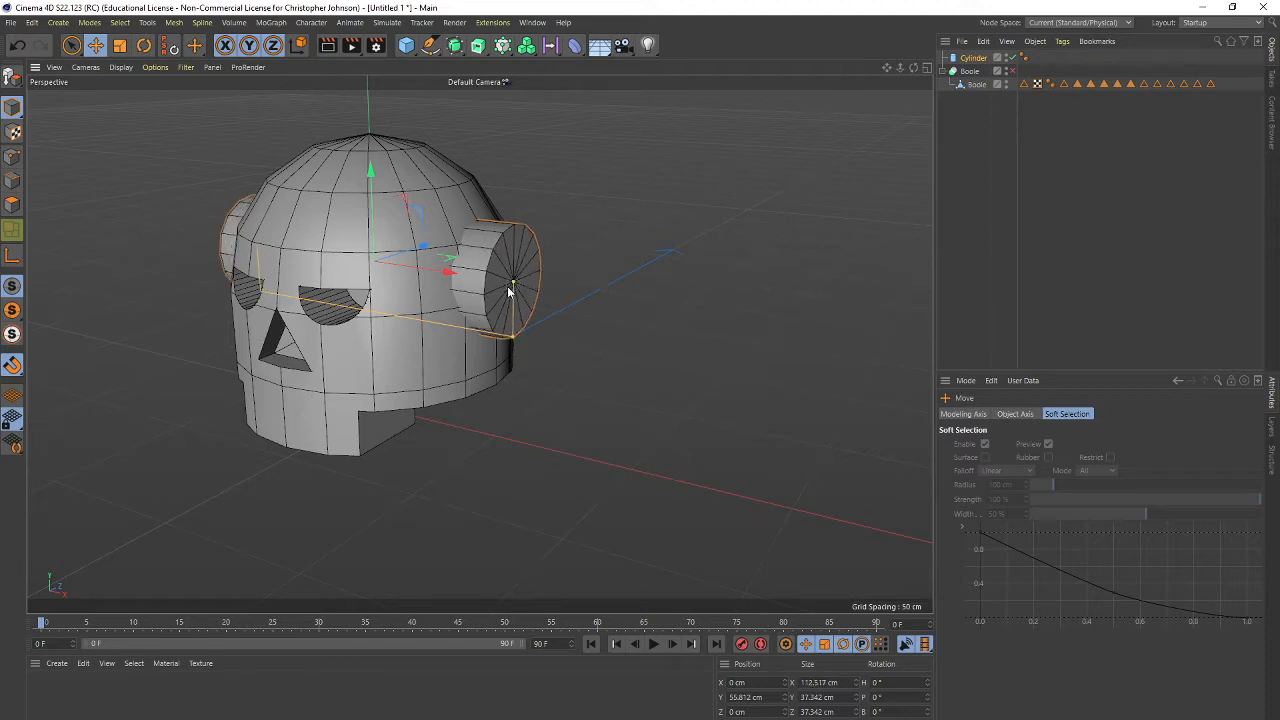
Set the cylinder's rotation segments to 21.
{"action": "left_click", "coordinate": [974, 58]}
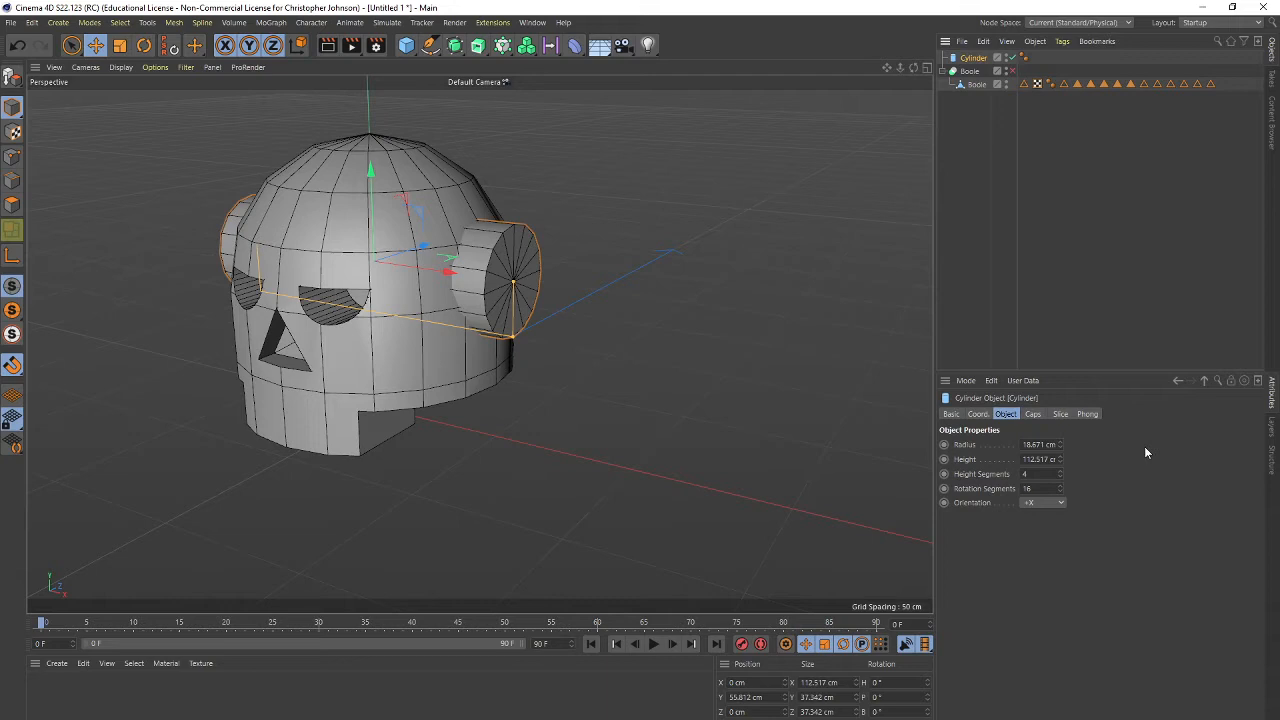
{"action": "left_click", "coordinate": [1061, 487]}
{"action": "left_click", "coordinate": [1061, 487]}
{"action": "left_click", "coordinate": [1061, 487]}
{"action": "left_click", "coordinate": [1061, 487]}
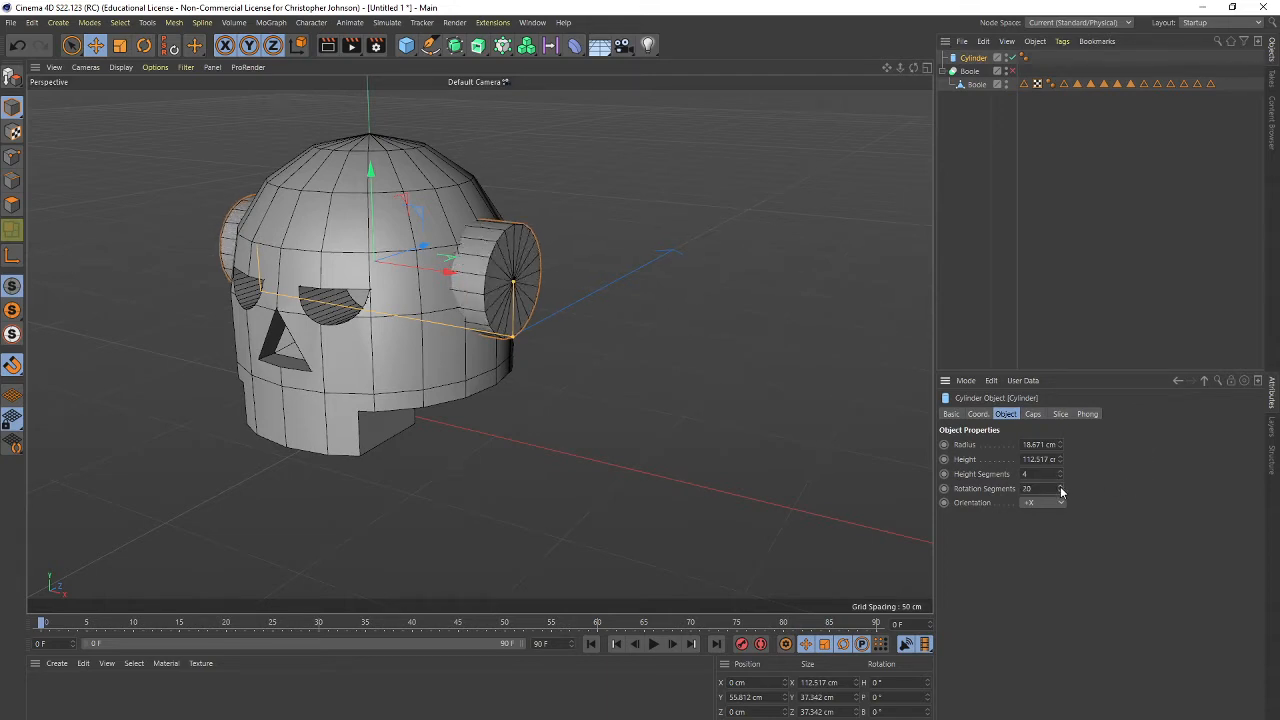
{"action": "left_click", "coordinate": [1061, 487]}
{"action": "left_click", "coordinate": [1061, 487]}
{"action": "left_click", "coordinate": [1061, 487]}
{"action": "left_click", "coordinate": [1061, 487]}
{"action": "left_click", "coordinate": [1061, 487]}
{"action": "left_click_drag", "start_coordinate": [634, 357], "coordinate": [613, 455], "text": "alt"}
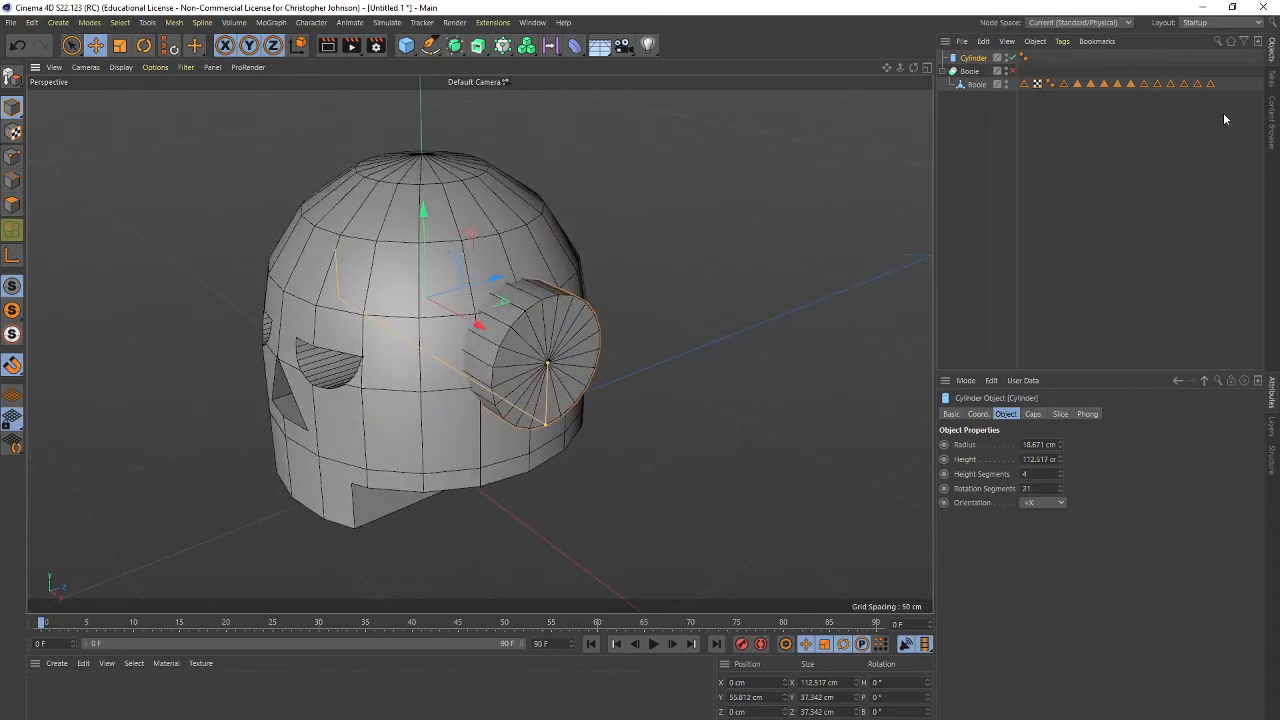
Delete all tags attached to the cylinder and the head mesh.
{"action": "left_click_drag", "start_coordinate": [1223, 112], "coordinate": [1017, 67]}
{"action": "key", "text": "Delete"}
{"action": "key", "text": "Delete"}
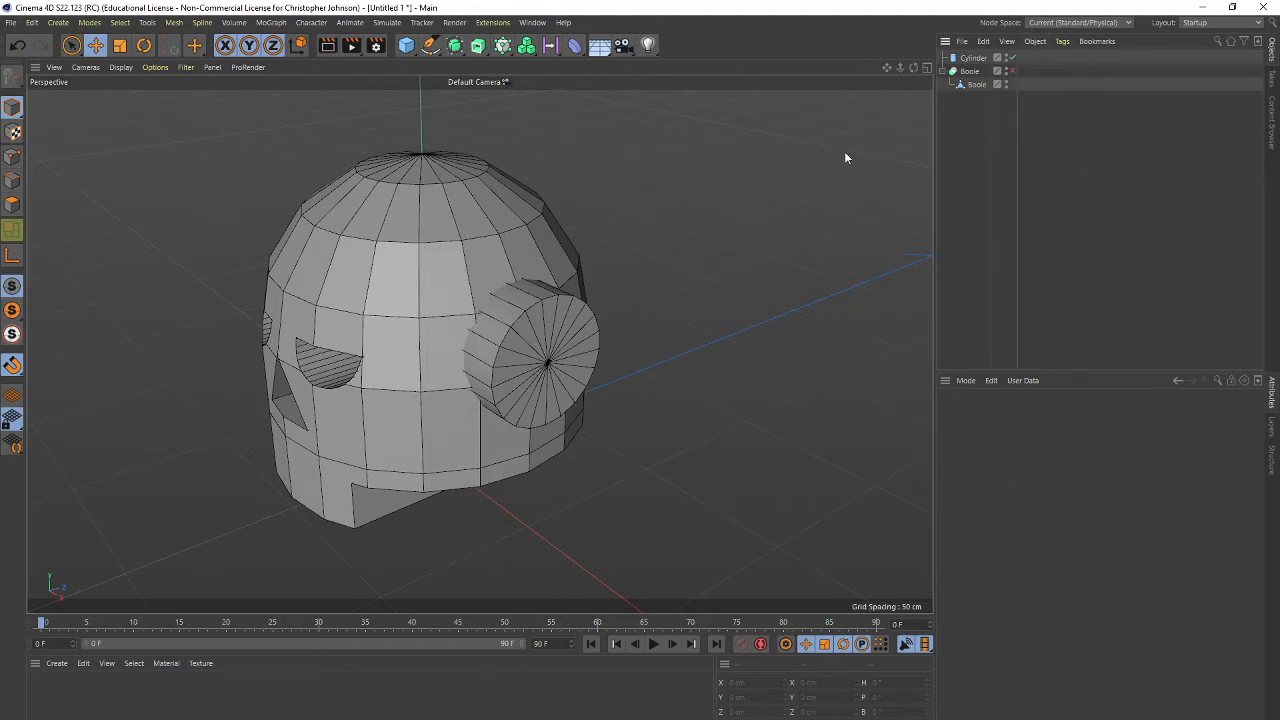
Convert the cylinder to an editable polygon object and nest it inside the Boole, below the head mesh.
{"action": "left_click_drag", "start_coordinate": [72, 46], "coordinate": [105, 64]}
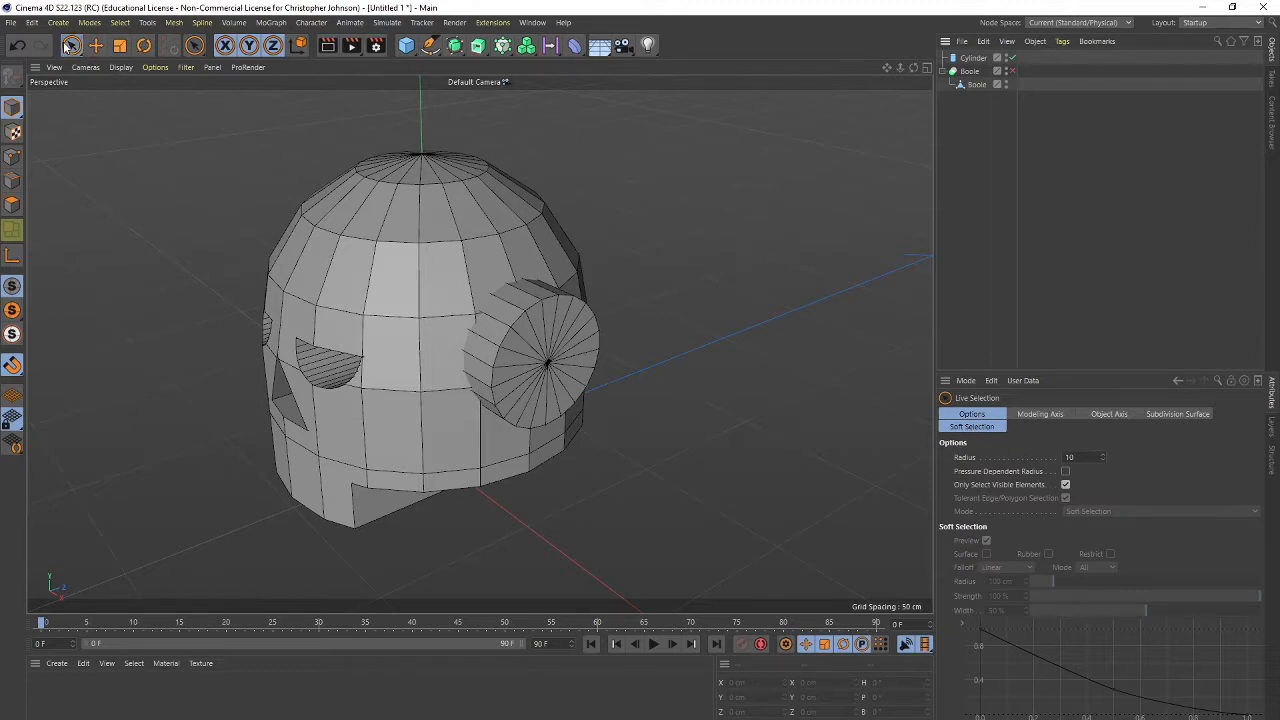
{"action": "left_click", "coordinate": [973, 58]}
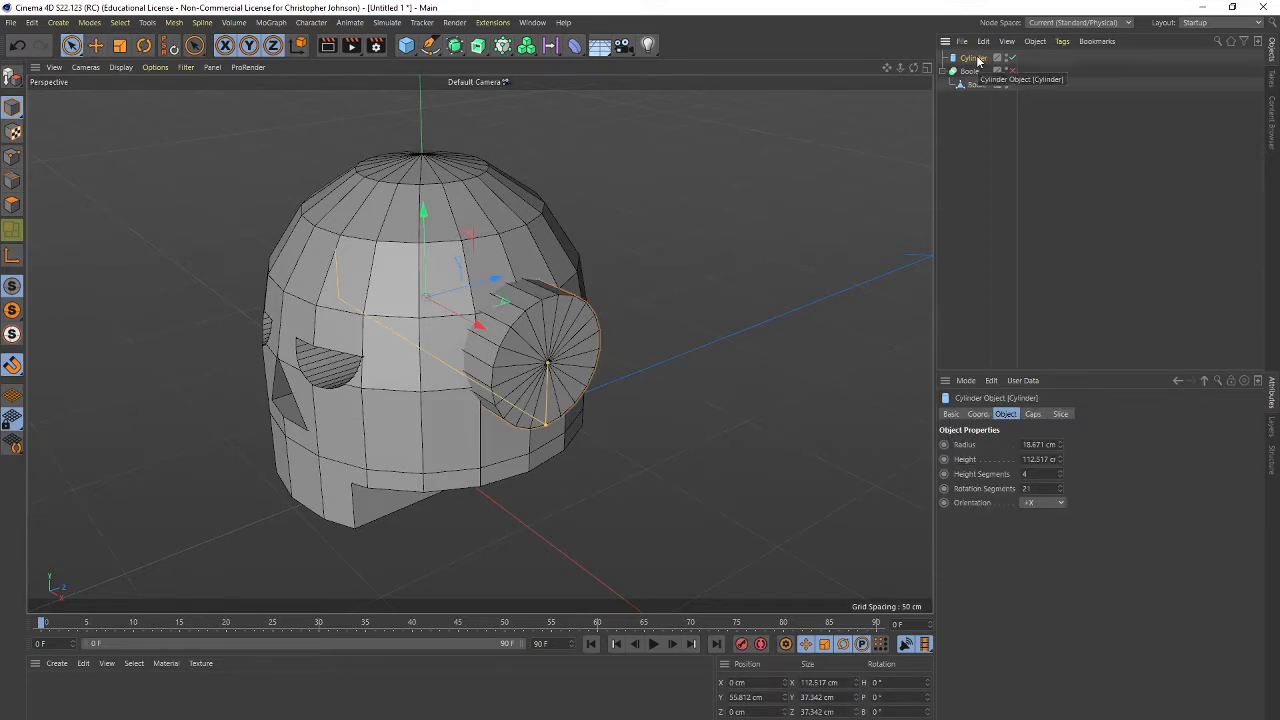
{"action": "key", "text": "c"}
{"action": "left_click_drag", "start_coordinate": [978, 60], "coordinate": [978, 92]}
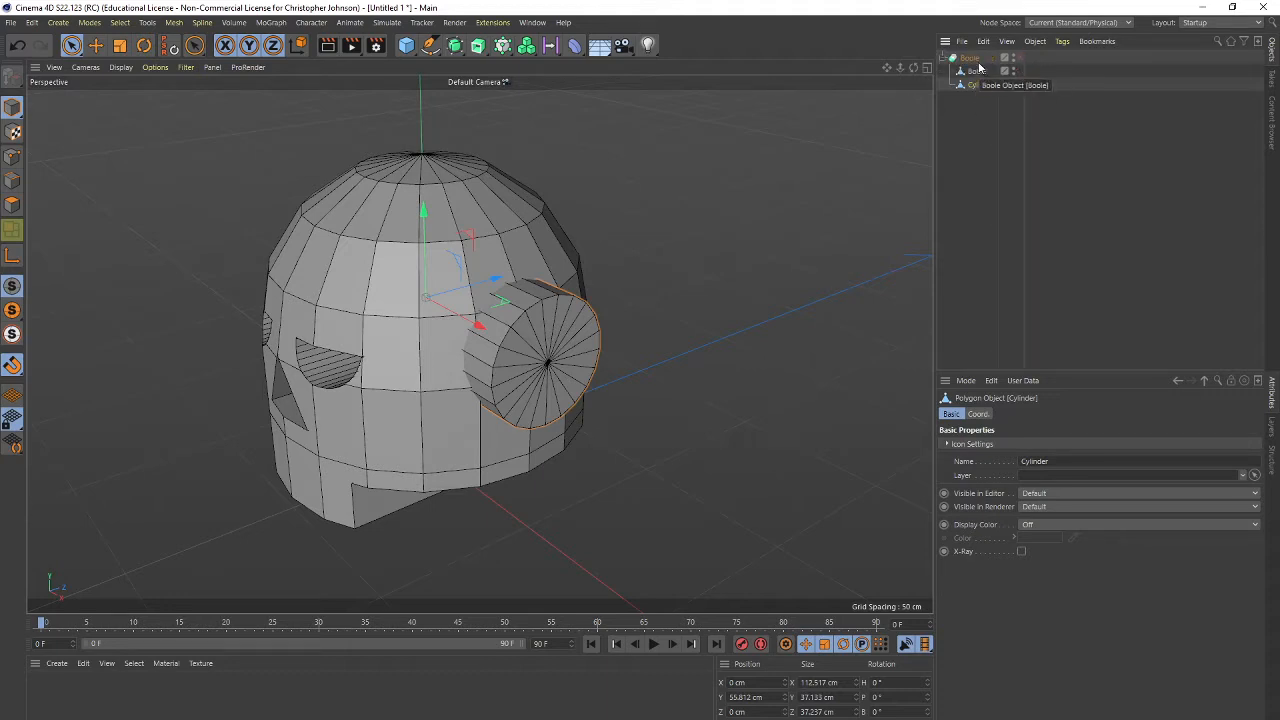
Enable the Boole and set its boolean type to A union B to merge the ears with the head.
{"action": "left_click", "coordinate": [1016, 58]}
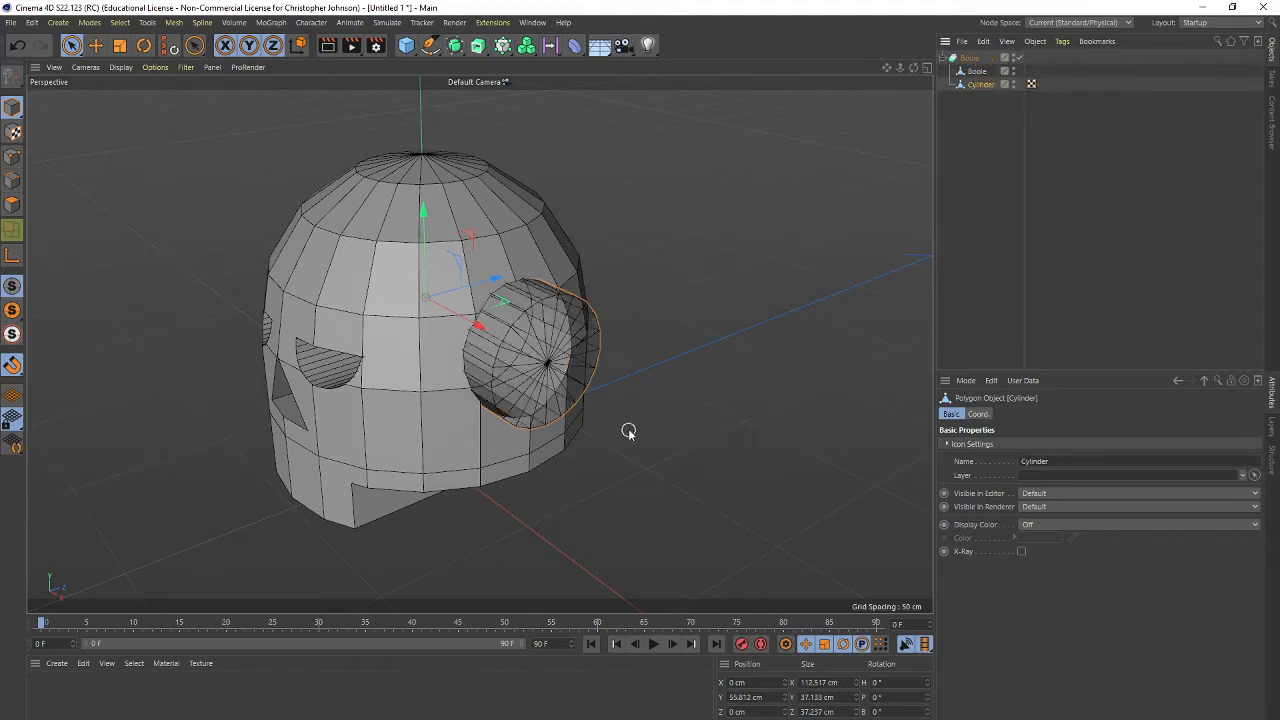
{"action": "left_click_drag", "start_coordinate": [654, 418], "coordinate": [705, 410], "text": "alt"}
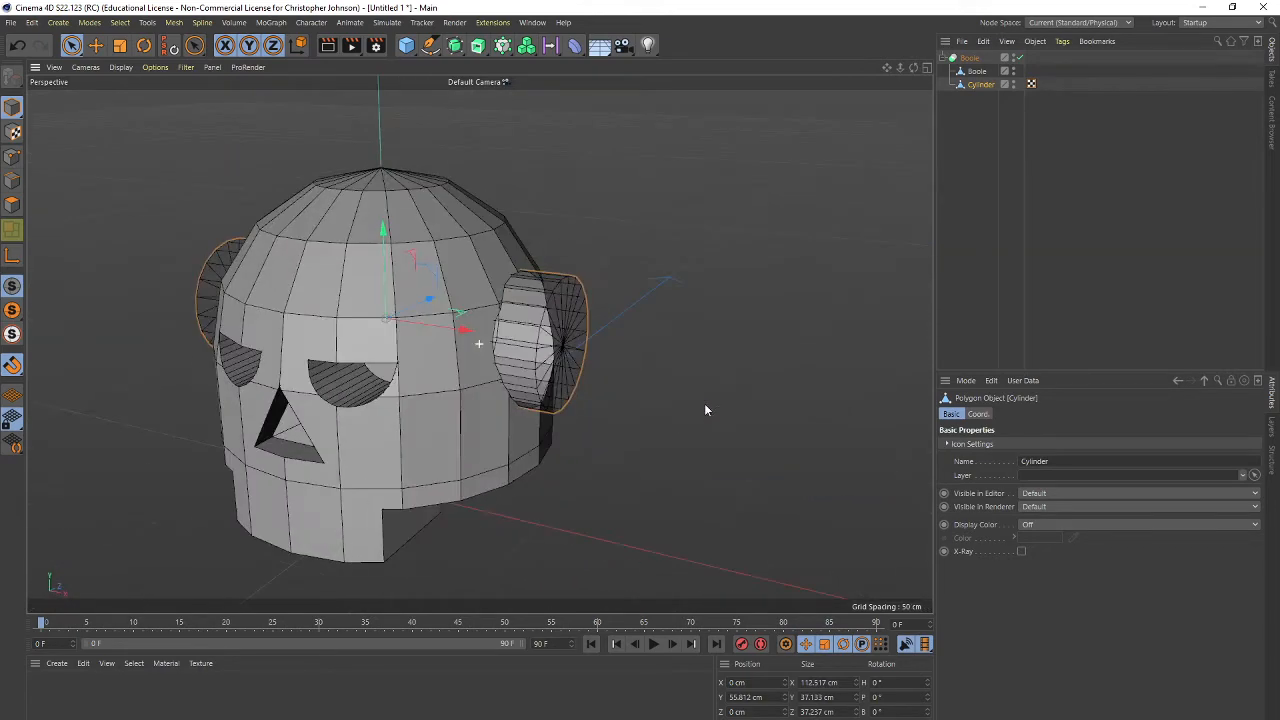
{"action": "left_click", "coordinate": [969, 58]}
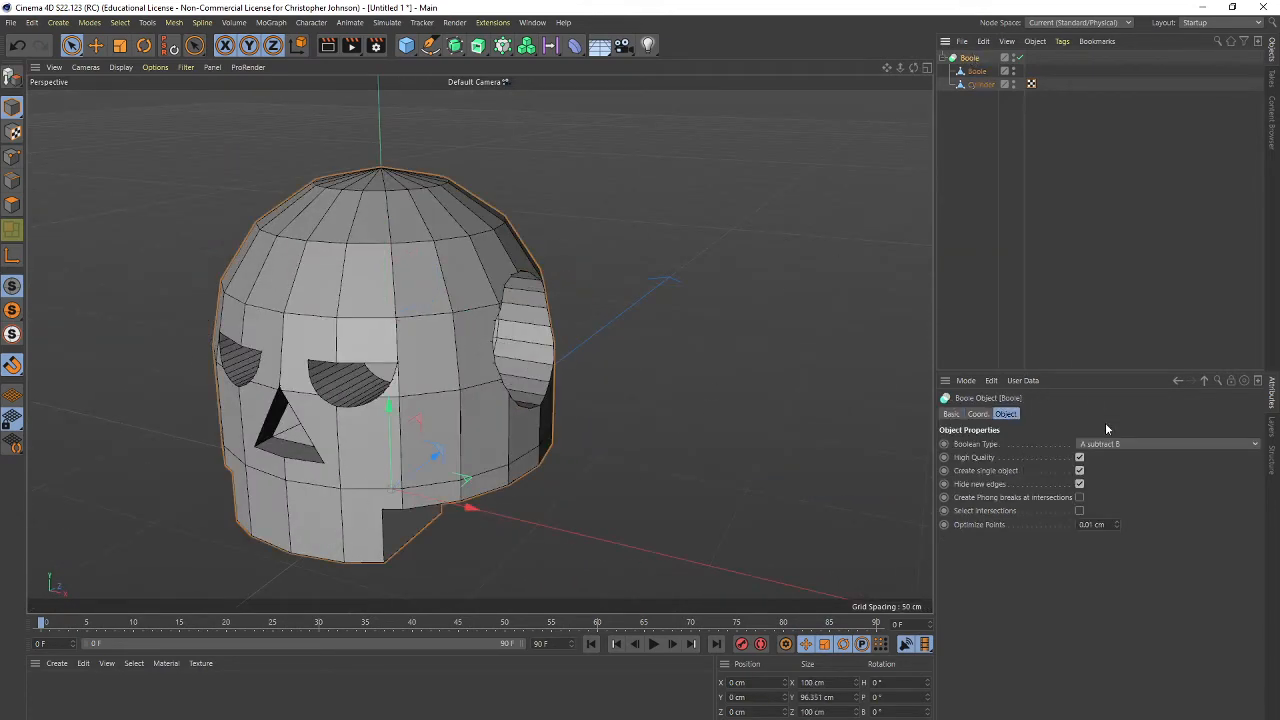
{"action": "left_click", "coordinate": [1109, 447]}
{"action": "left_click", "coordinate": [1107, 457]}
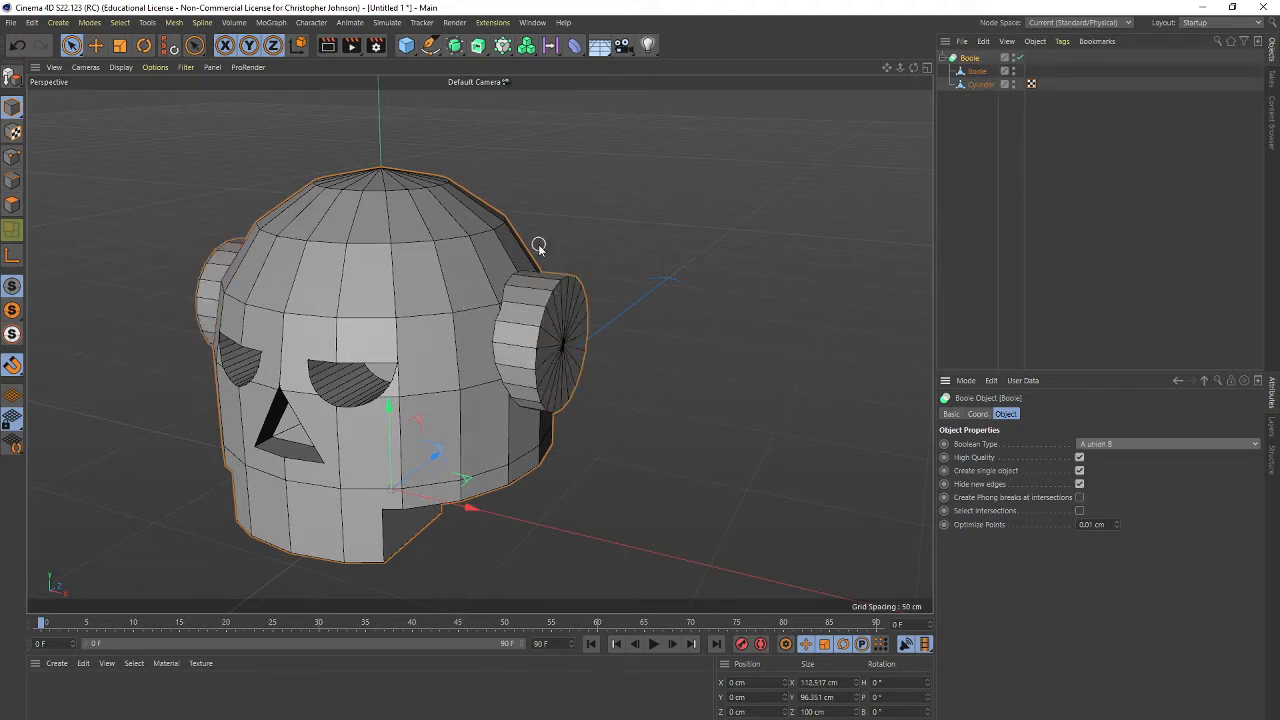
{"action": "left_click", "coordinate": [1095, 447]}
{"action": "left_click", "coordinate": [1095, 460]}
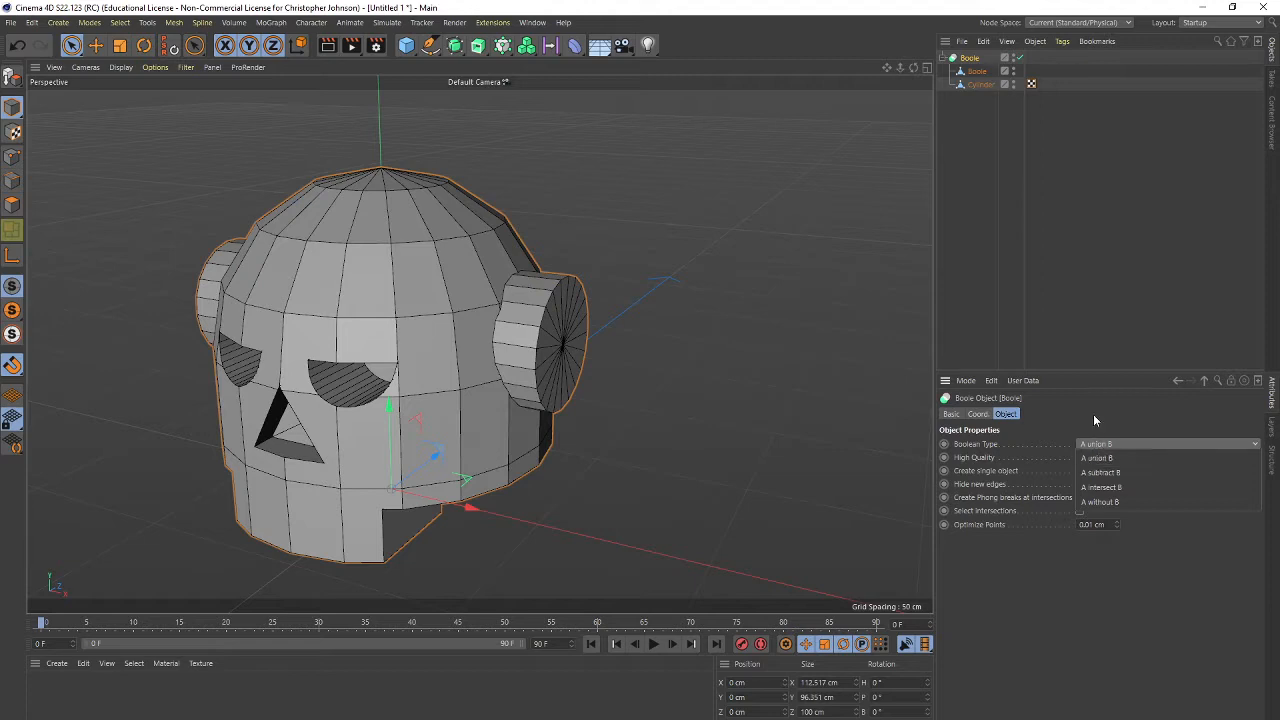
Examine where the ear meets the head, comparing the mesh with the Boole disabled and enabled.
{"action": "left_click", "coordinate": [1021, 57]}
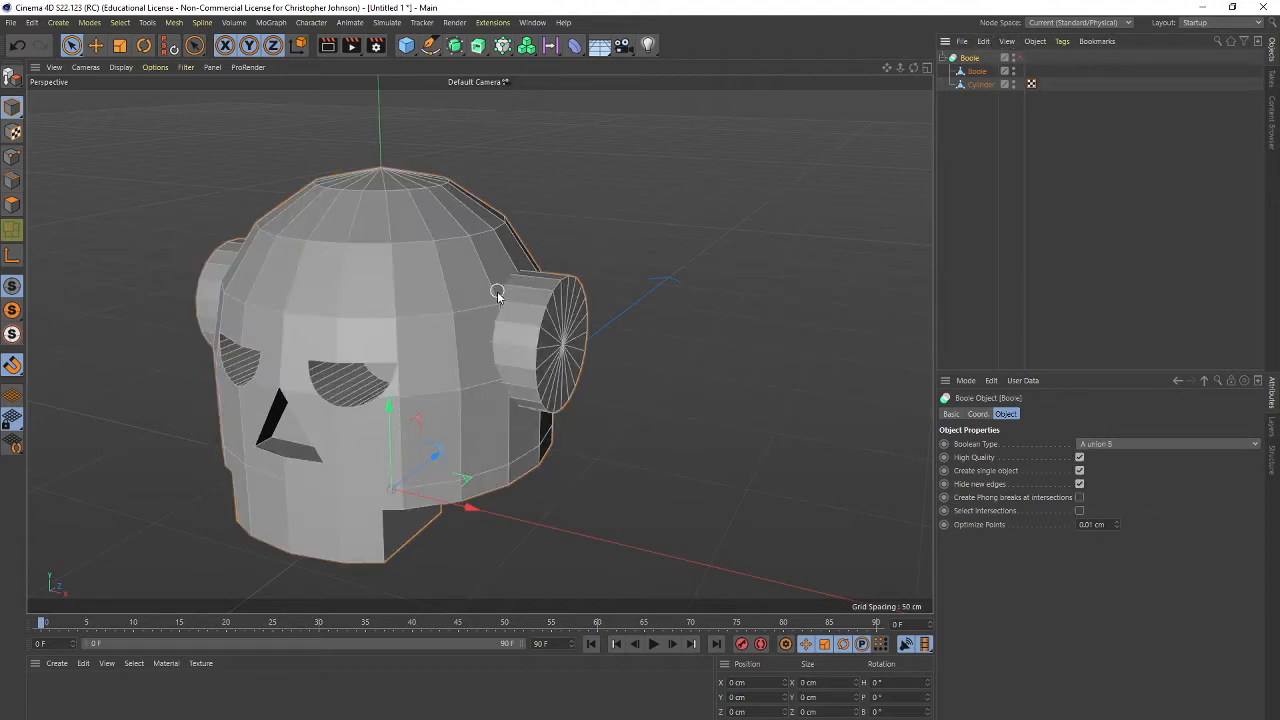
{"action": "scroll", "coordinate": [498, 342], "scroll_direction": "up", "scroll_amount": 3}
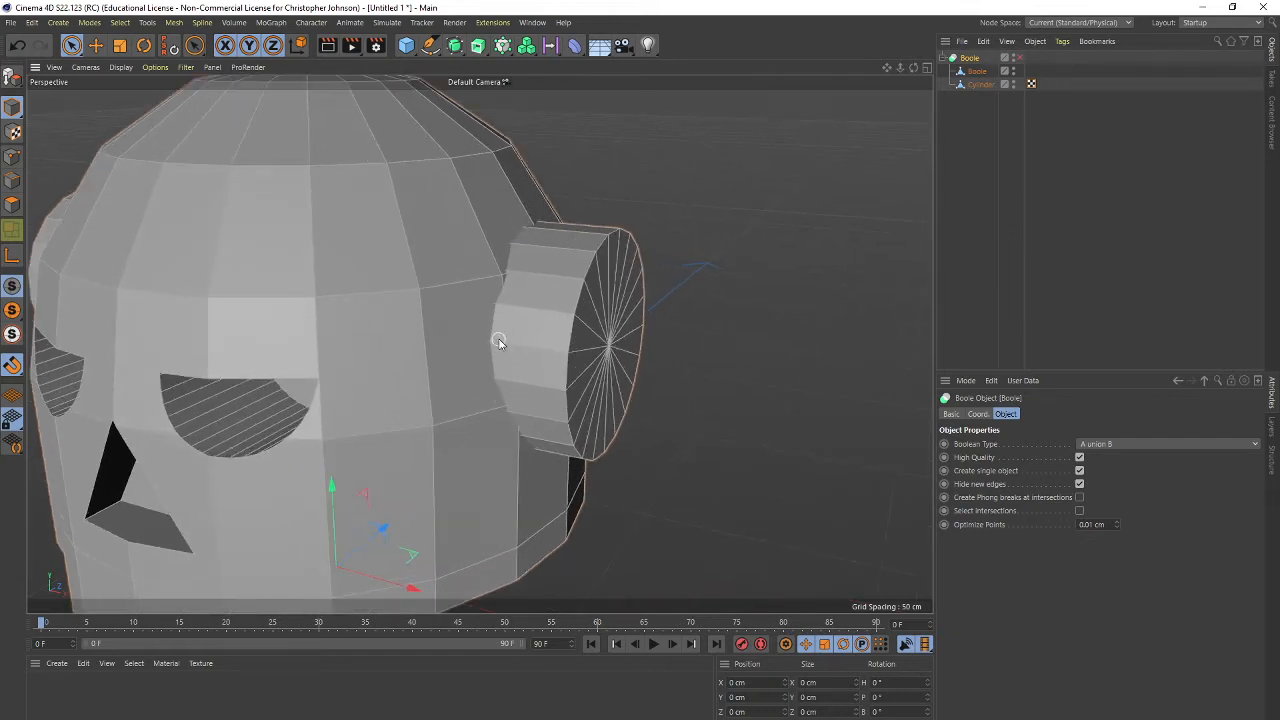
{"action": "scroll", "coordinate": [498, 342], "scroll_direction": "down", "scroll_amount": 5}
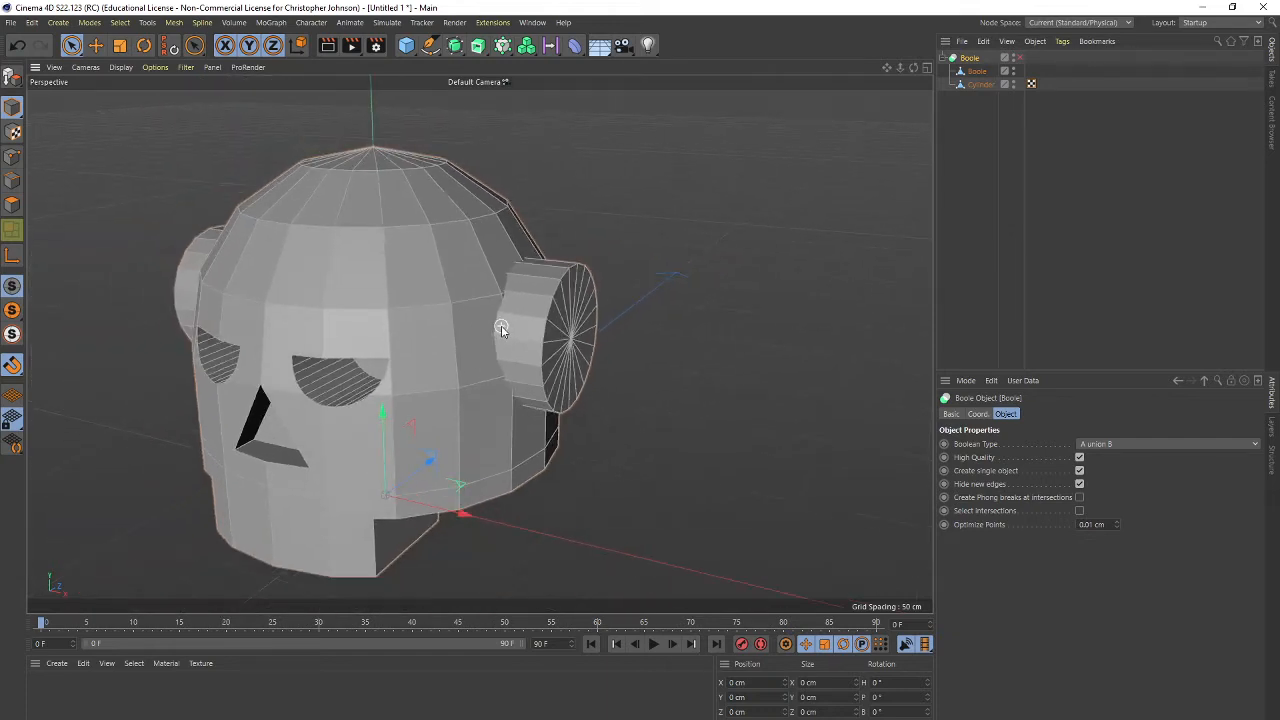
{"action": "left_click", "coordinate": [1018, 57]}
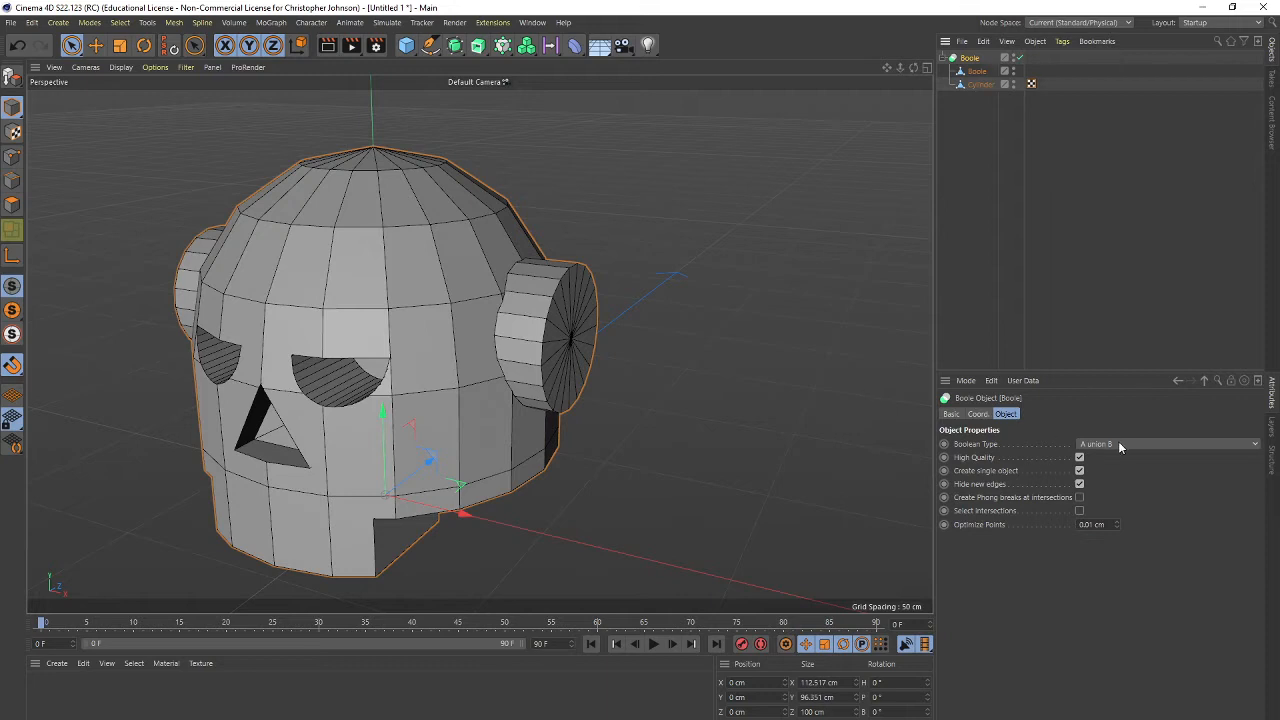
{"action": "scroll", "coordinate": [506, 266], "scroll_direction": "up", "scroll_amount": 3}
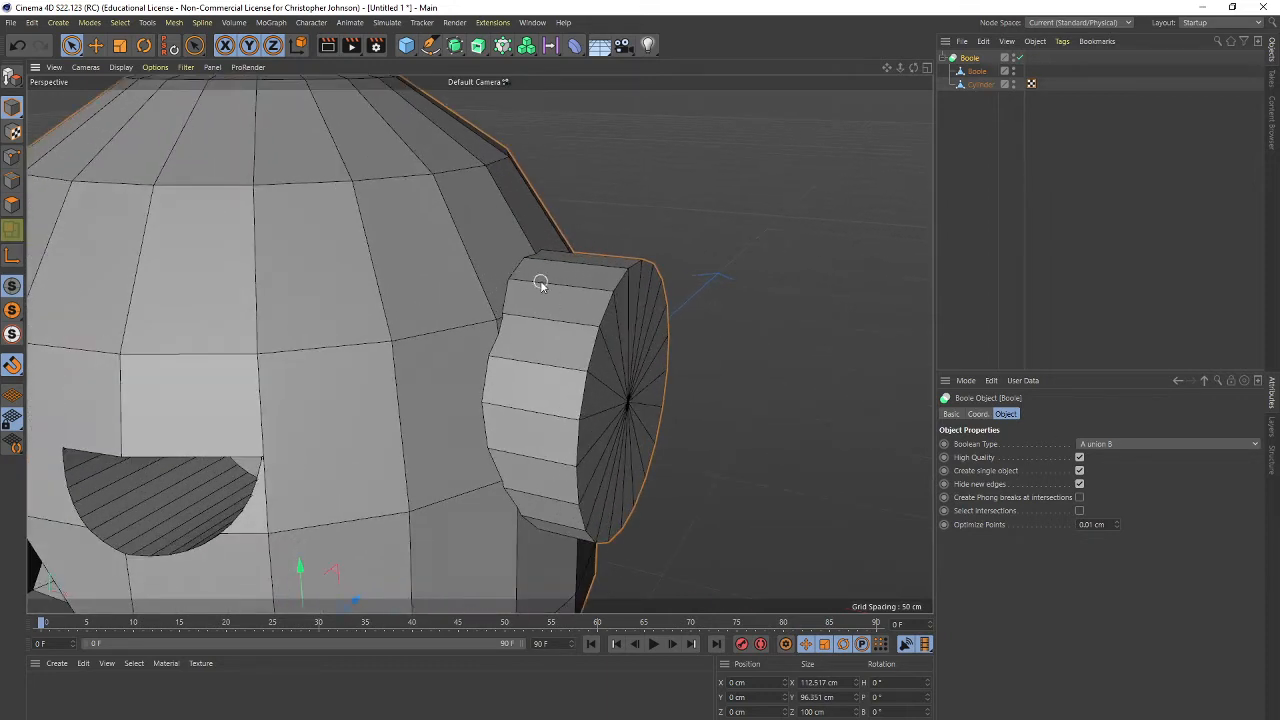
{"action": "scroll", "coordinate": [540, 281], "scroll_direction": "up", "scroll_amount": 3}
{"action": "scroll", "coordinate": [520, 280], "scroll_direction": "down", "scroll_amount": 2}
{"action": "scroll", "coordinate": [475, 375], "scroll_direction": "down", "scroll_amount": 4}
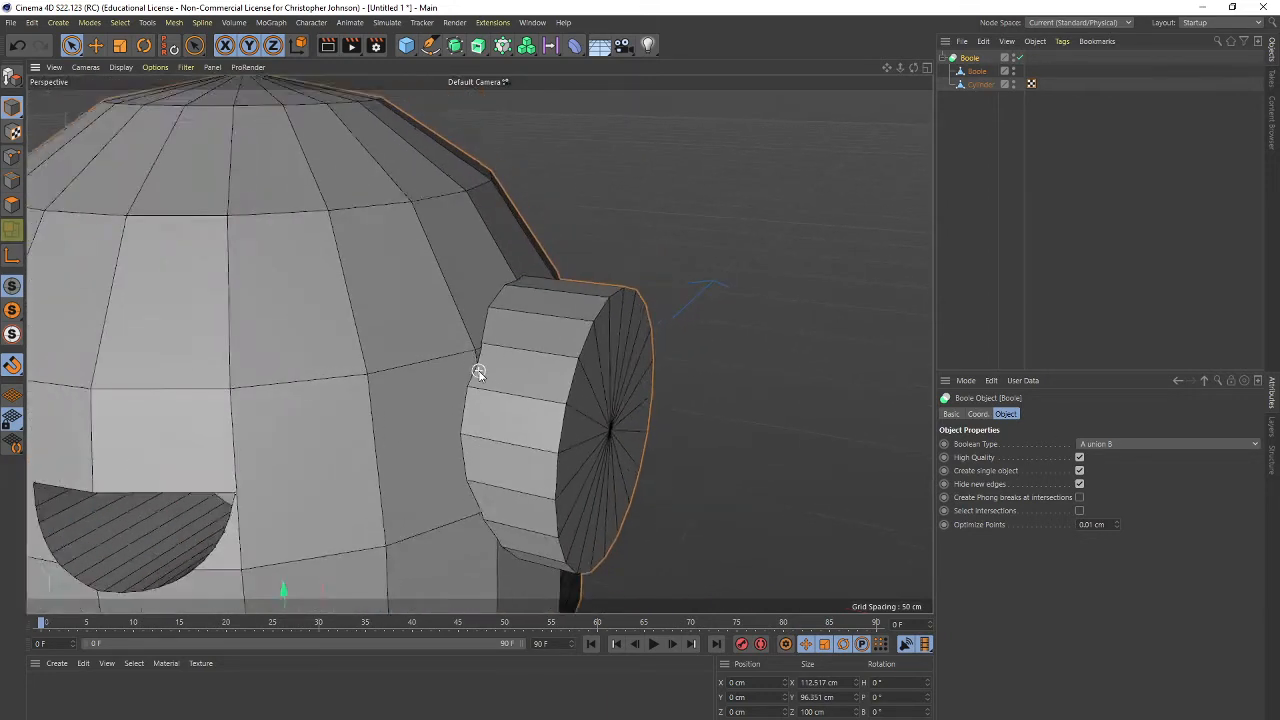
{"action": "scroll", "coordinate": [478, 368], "scroll_direction": "down", "scroll_amount": 5}
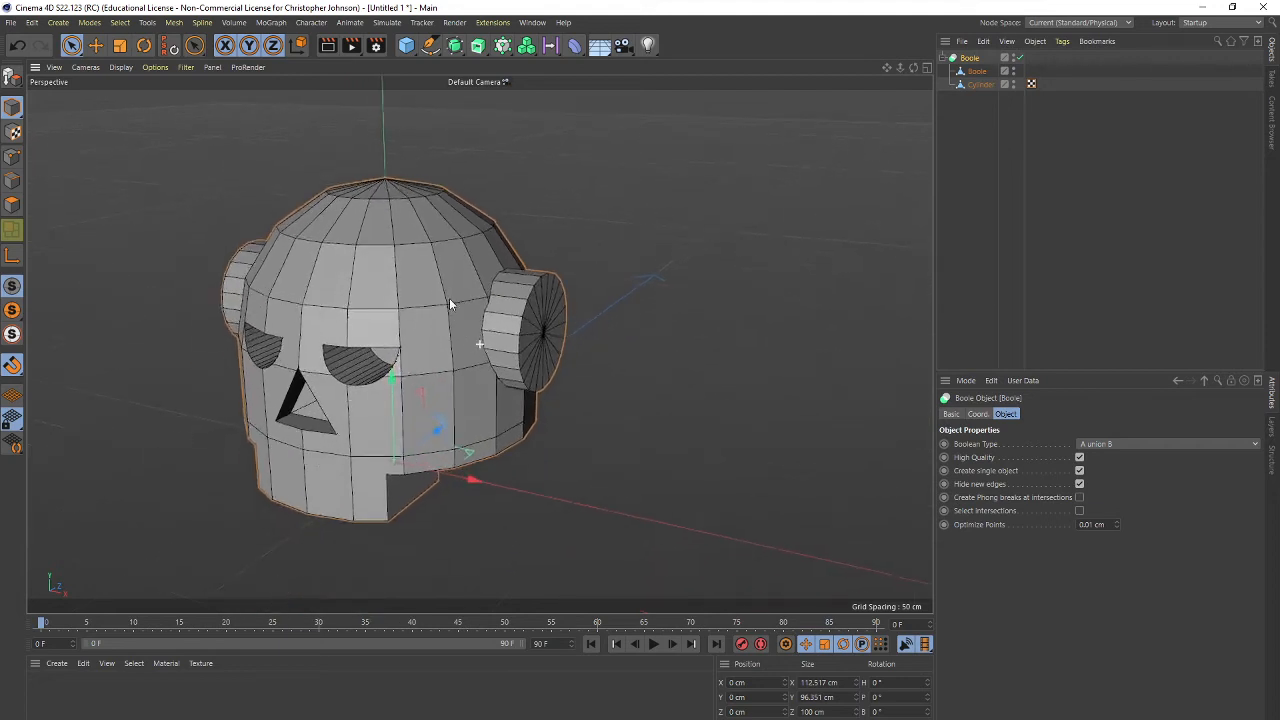
{"action": "left_click_drag", "start_coordinate": [461, 372], "coordinate": [428, 344], "text": "alt"}
{"action": "left_click", "coordinate": [71, 46]}
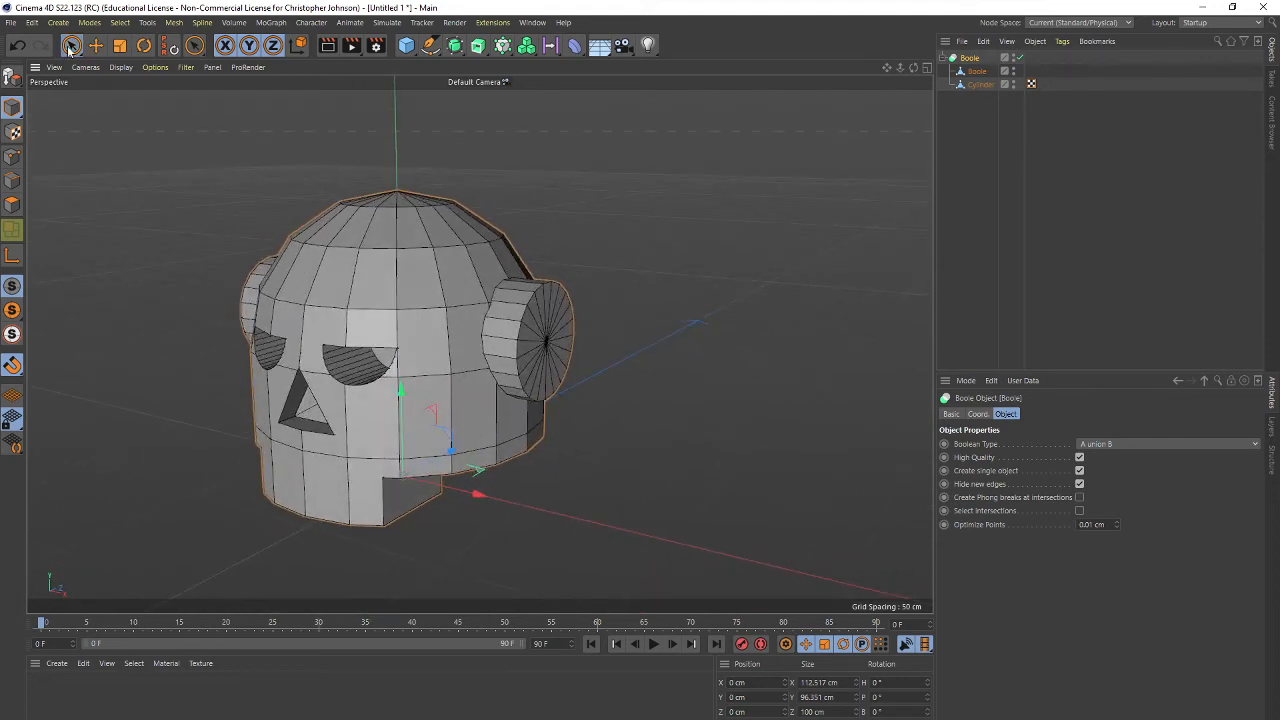
{"action": "left_click", "coordinate": [128, 64]}
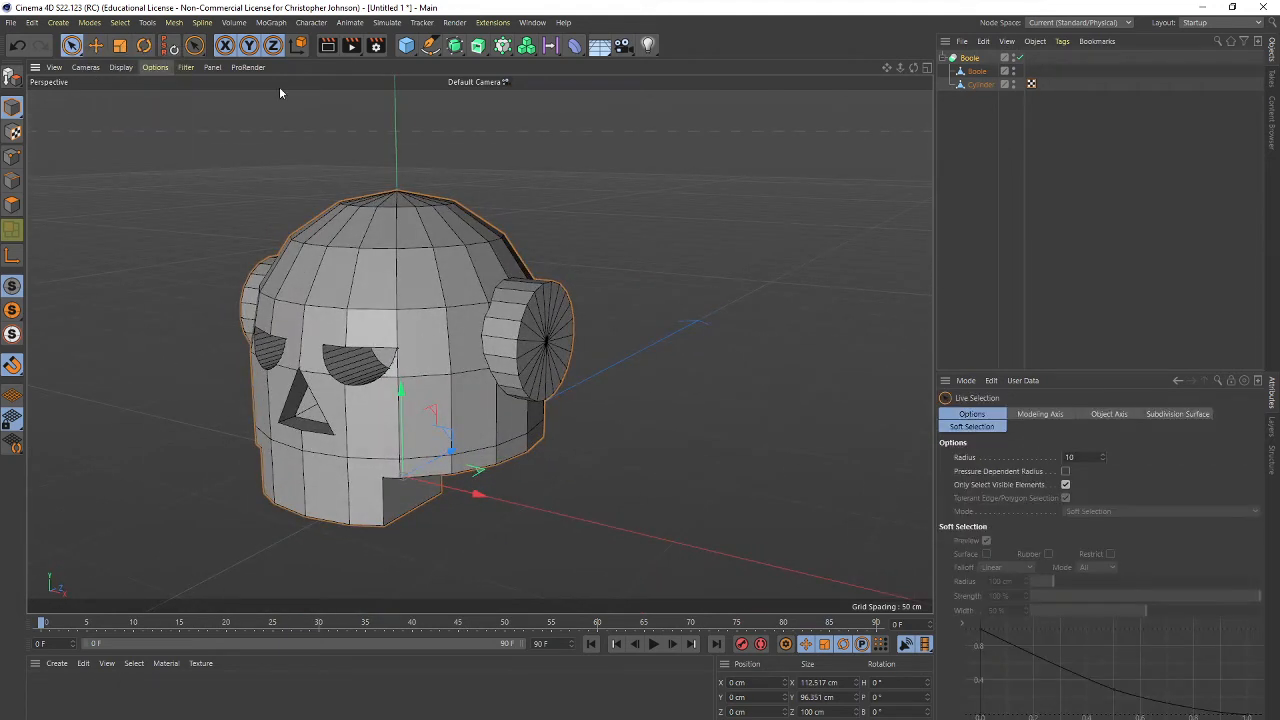
{"action": "left_click", "coordinate": [1106, 415]}
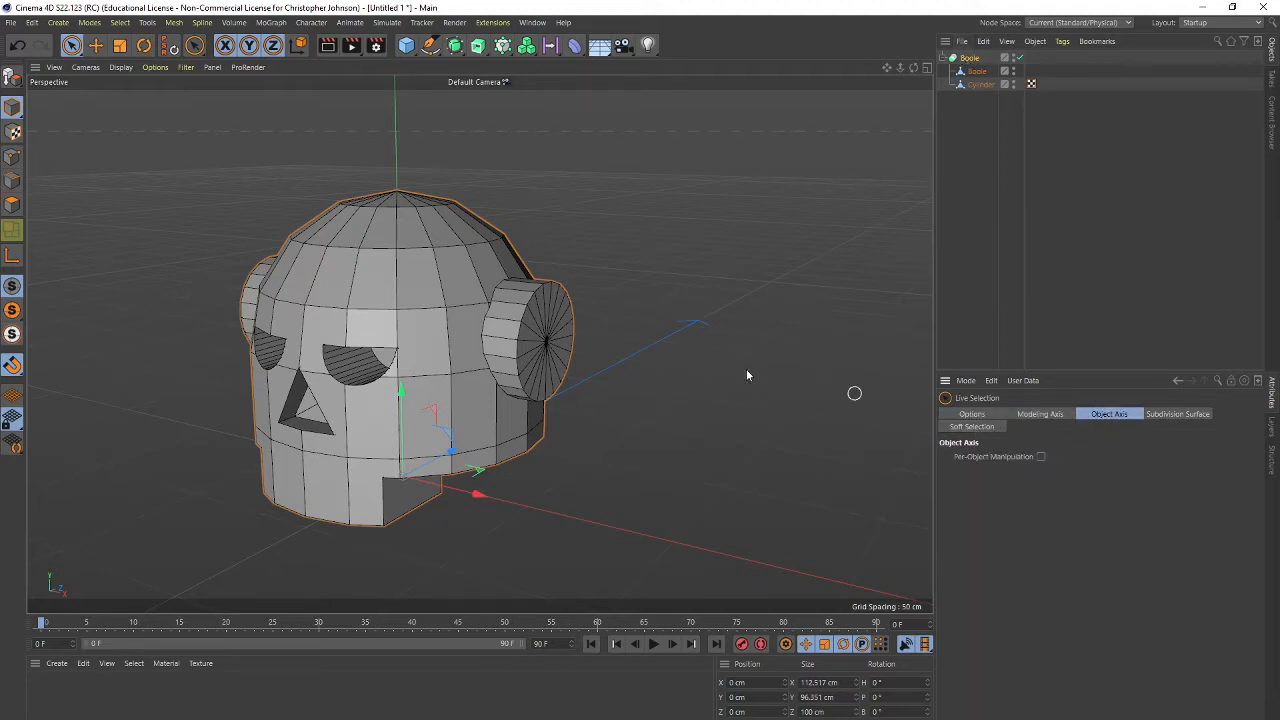
Disable the Boole and, in polygon mode, select all outer cap polygons of one ear on the Cylinder.
{"action": "left_click", "coordinate": [969, 58]}
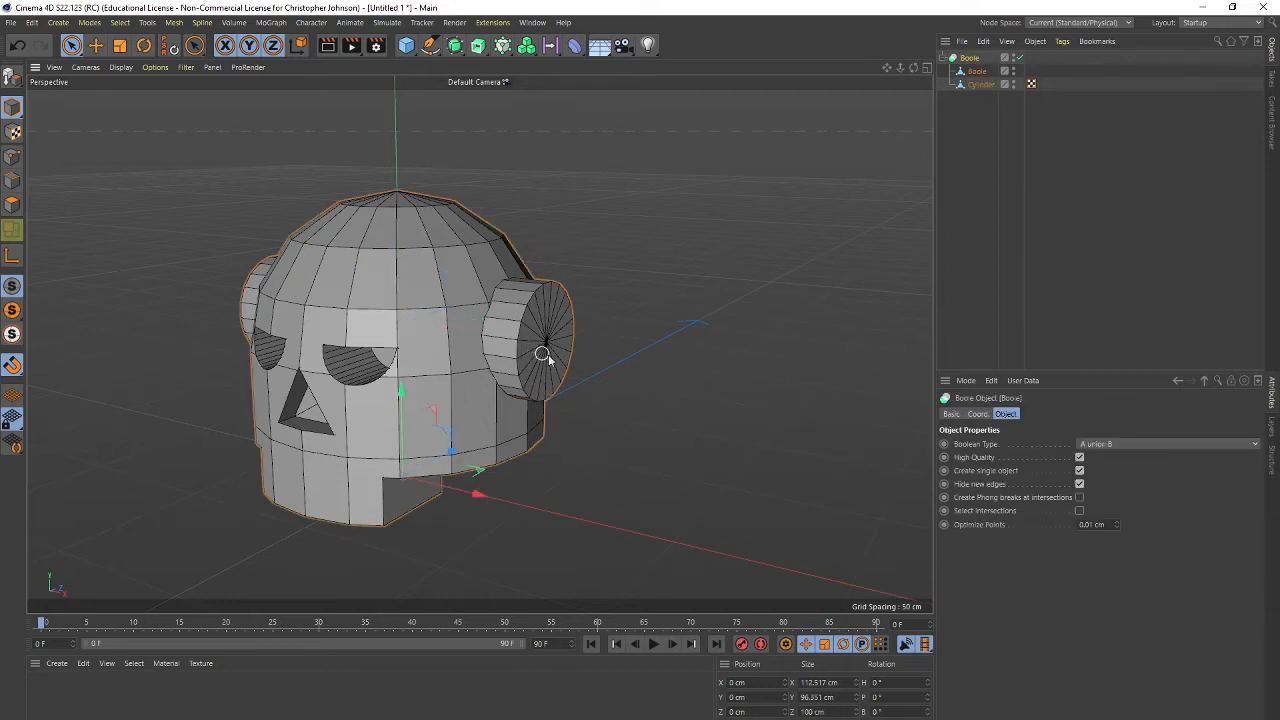
{"action": "left_click", "coordinate": [1020, 58]}
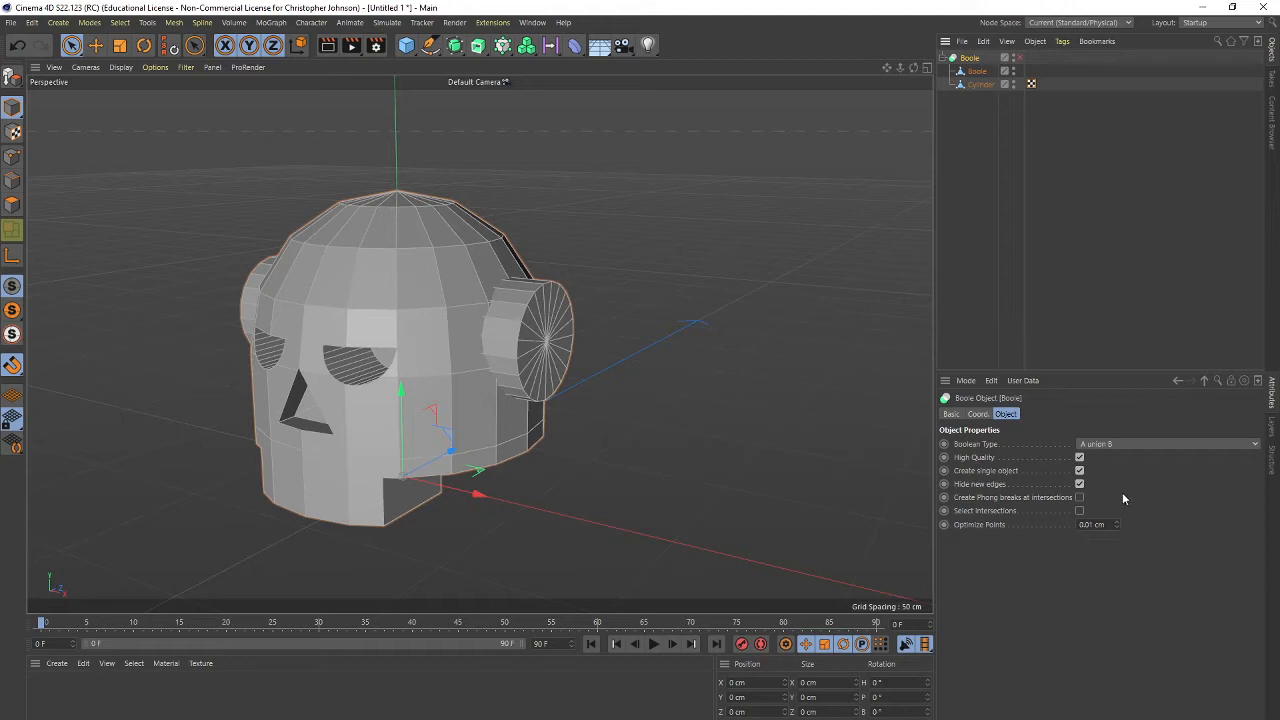
{"action": "left_click", "coordinate": [12, 206]}
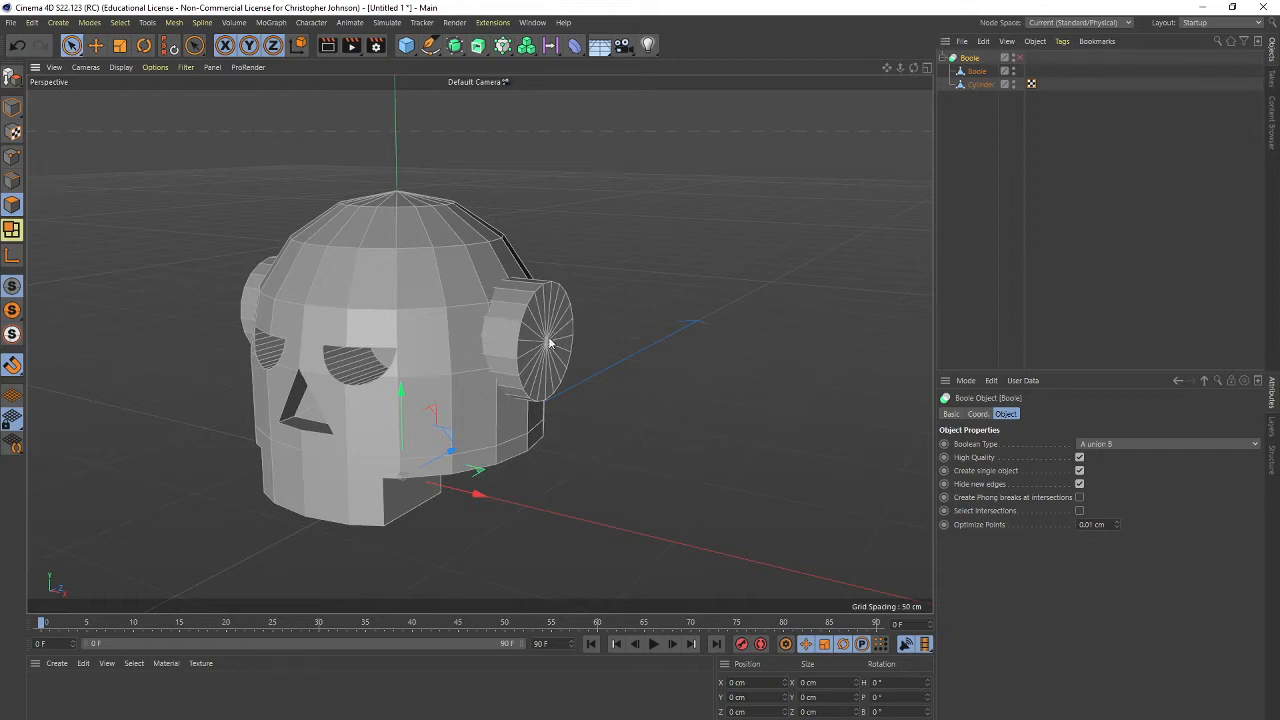
{"action": "left_click", "coordinate": [982, 85]}
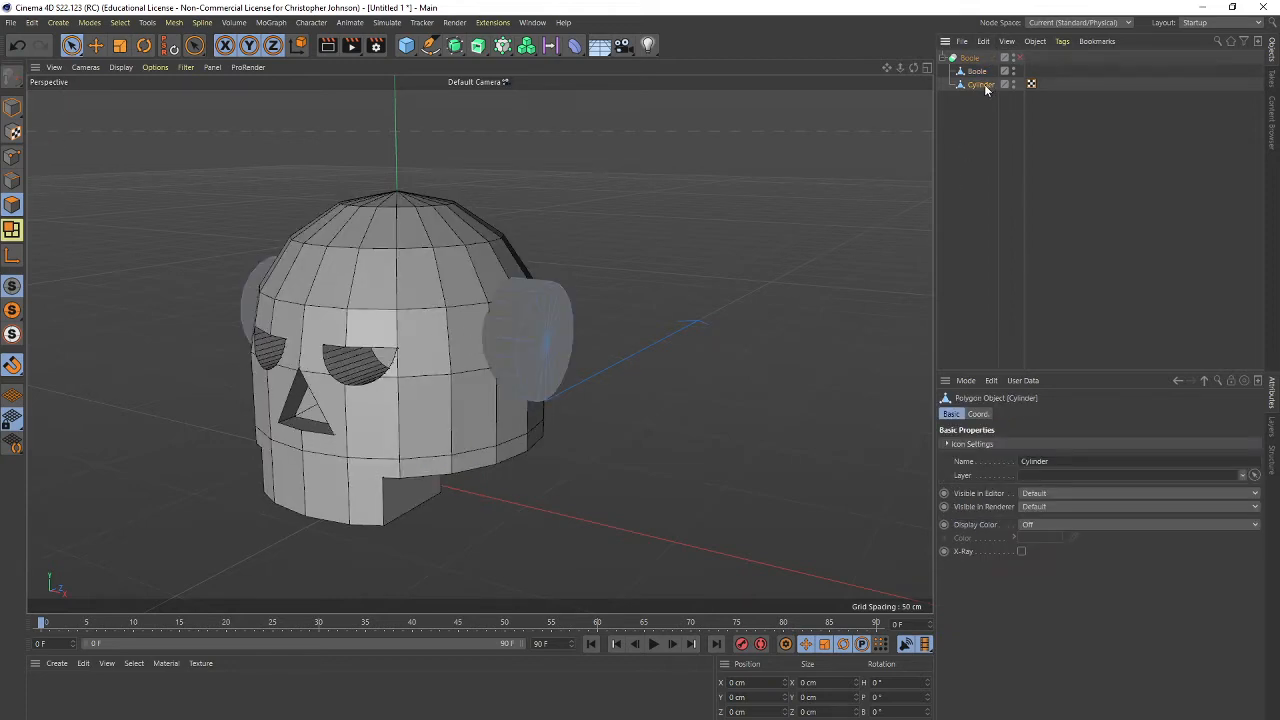
{"action": "double_click", "coordinate": [552, 335]}
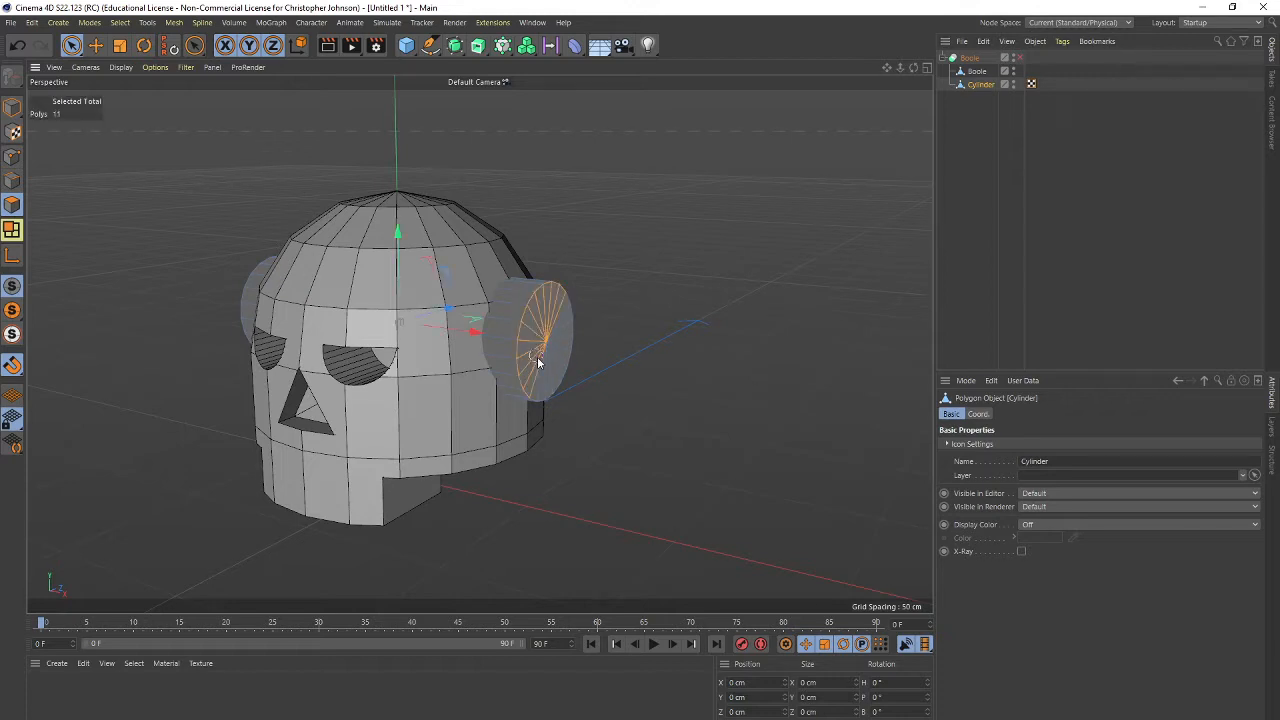
{"action": "double_click", "coordinate": [556, 336]}
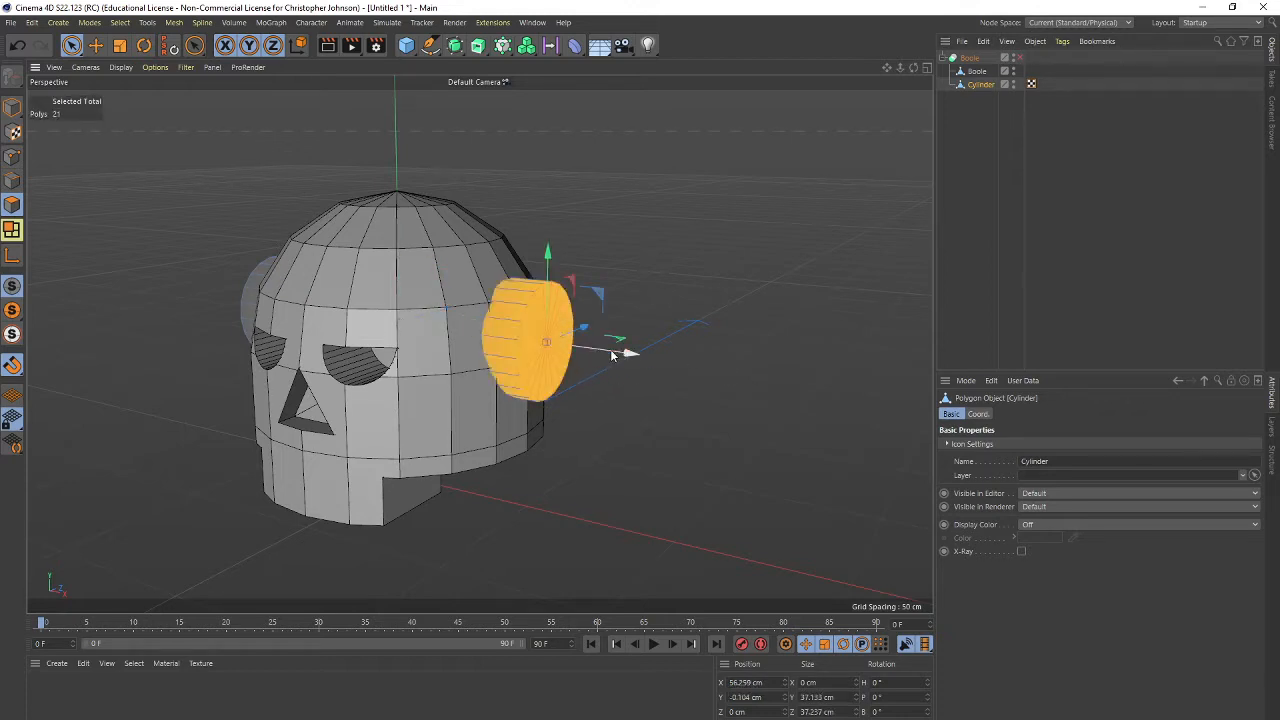
Set the Live Selection mode to Normal to turn off soft selection.
{"action": "left_click", "coordinate": [71, 45]}
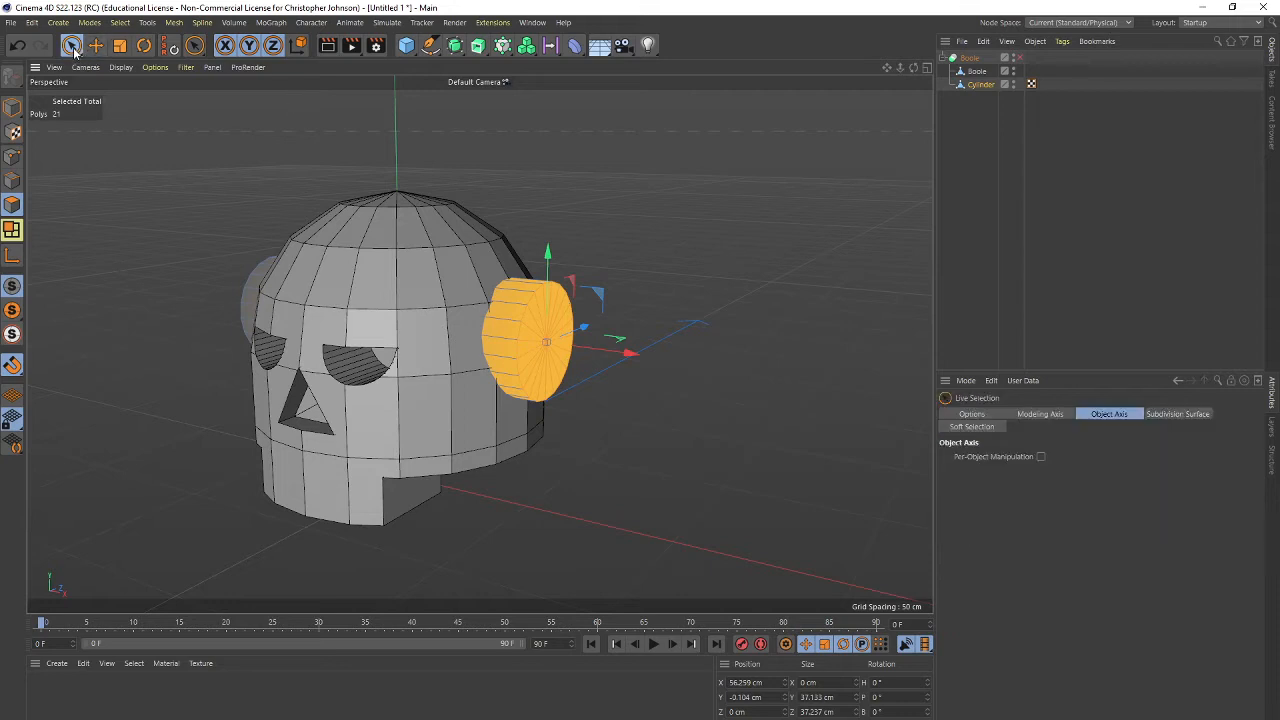
{"action": "left_click", "coordinate": [986, 416]}
{"action": "left_click", "coordinate": [1080, 510]}
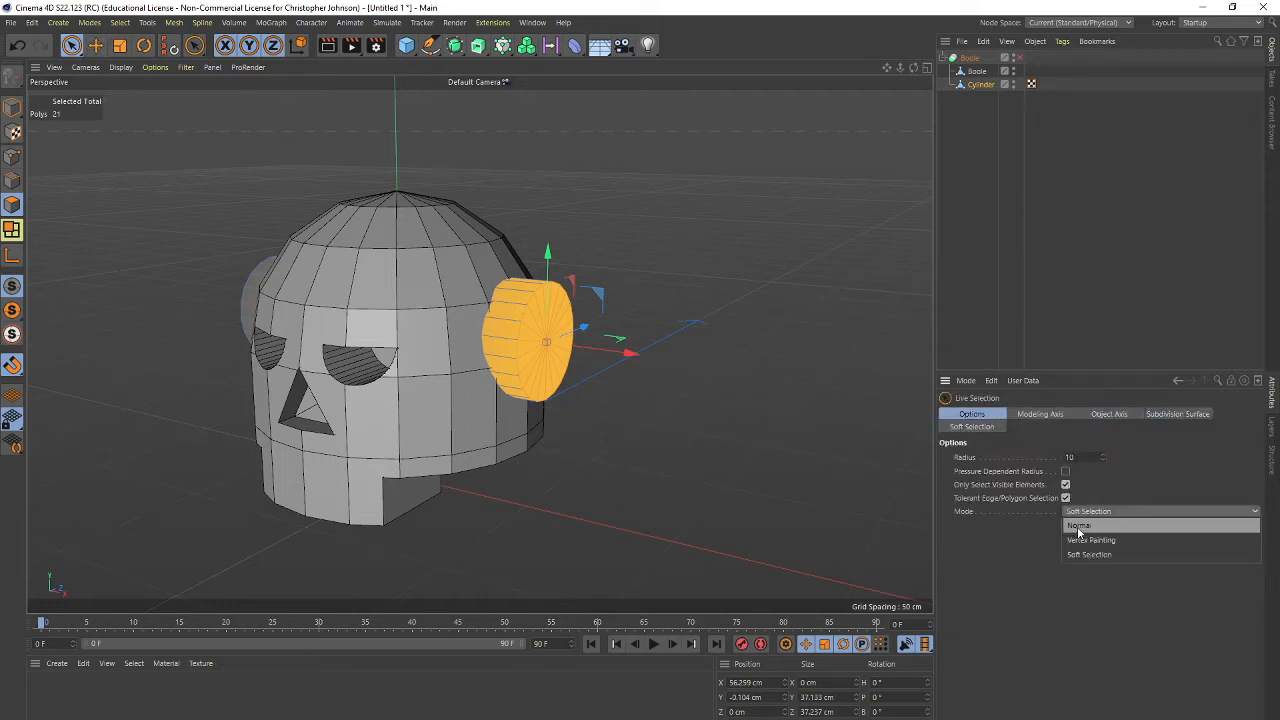
{"action": "left_click", "coordinate": [1080, 530]}
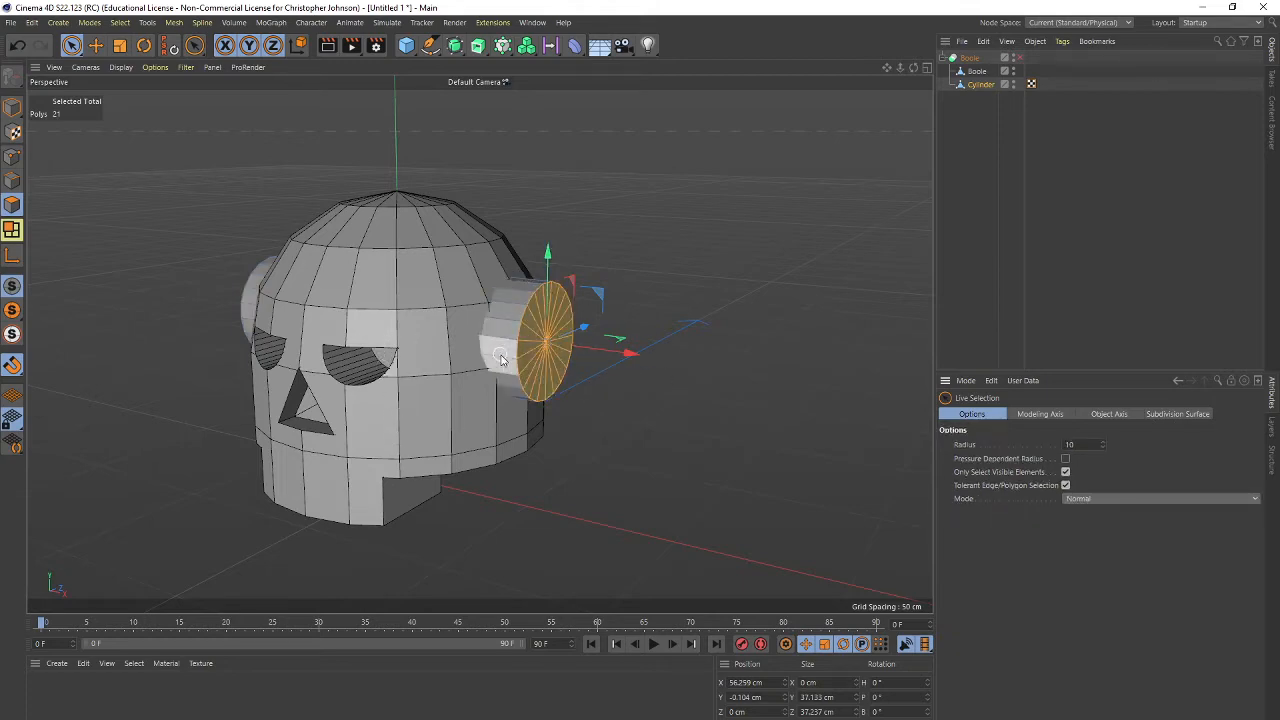
Add the outer cap polygons of the opposite ear to the selection.
{"action": "mouse_move", "coordinate": [407, 404]}
{"action": "left_mouse_down", "text": "alt"}
{"action": "mouse_move", "coordinate": [667, 384]}
{"action": "mouse_move", "coordinate": [530, 416]}
{"action": "mouse_move", "coordinate": [281, 378]}
{"action": "mouse_move", "coordinate": [403, 400]}
{"action": "left_mouse_up", "text": "alt"}
{"action": "left_click_drag", "start_coordinate": [316, 432], "coordinate": [600, 412], "text": "alt"}
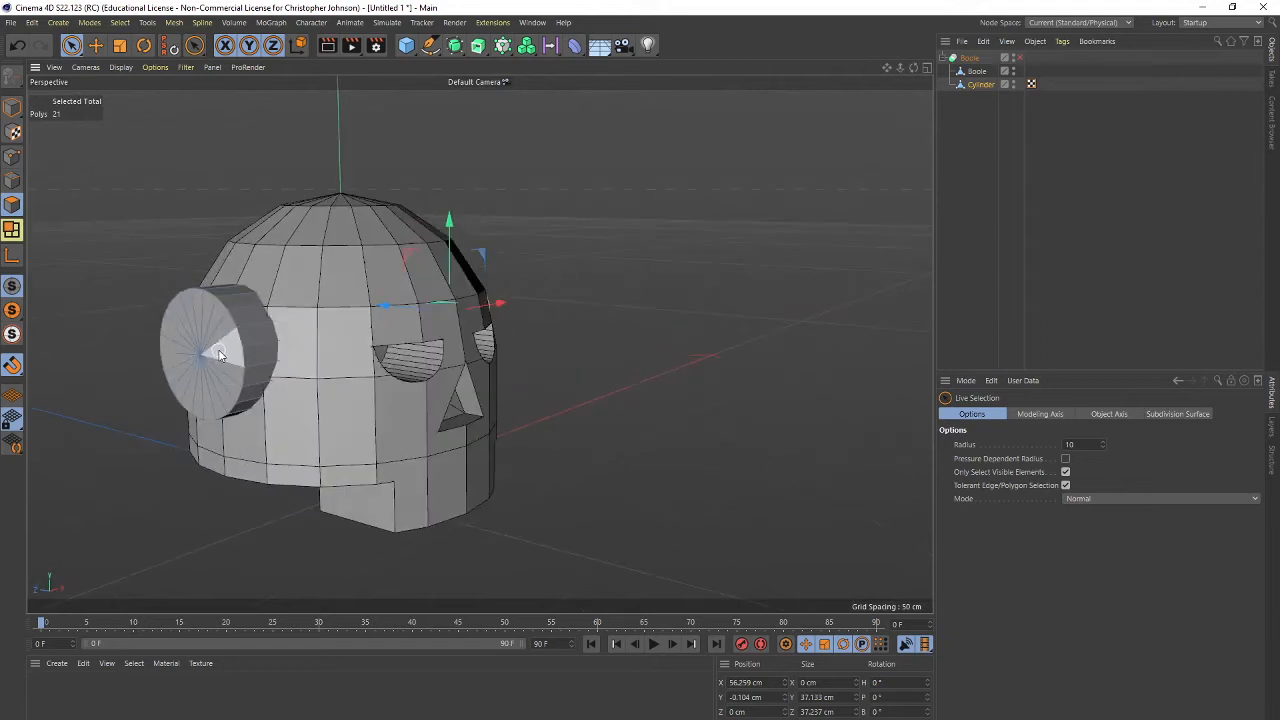
{"action": "left_click_drag", "start_coordinate": [183, 348], "coordinate": [218, 365]}
Inset both ear caps about 1.8 cm with Extrude Inner and extrude them inward by about -2.4 cm.
{"action": "right_click", "coordinate": [218, 363]}
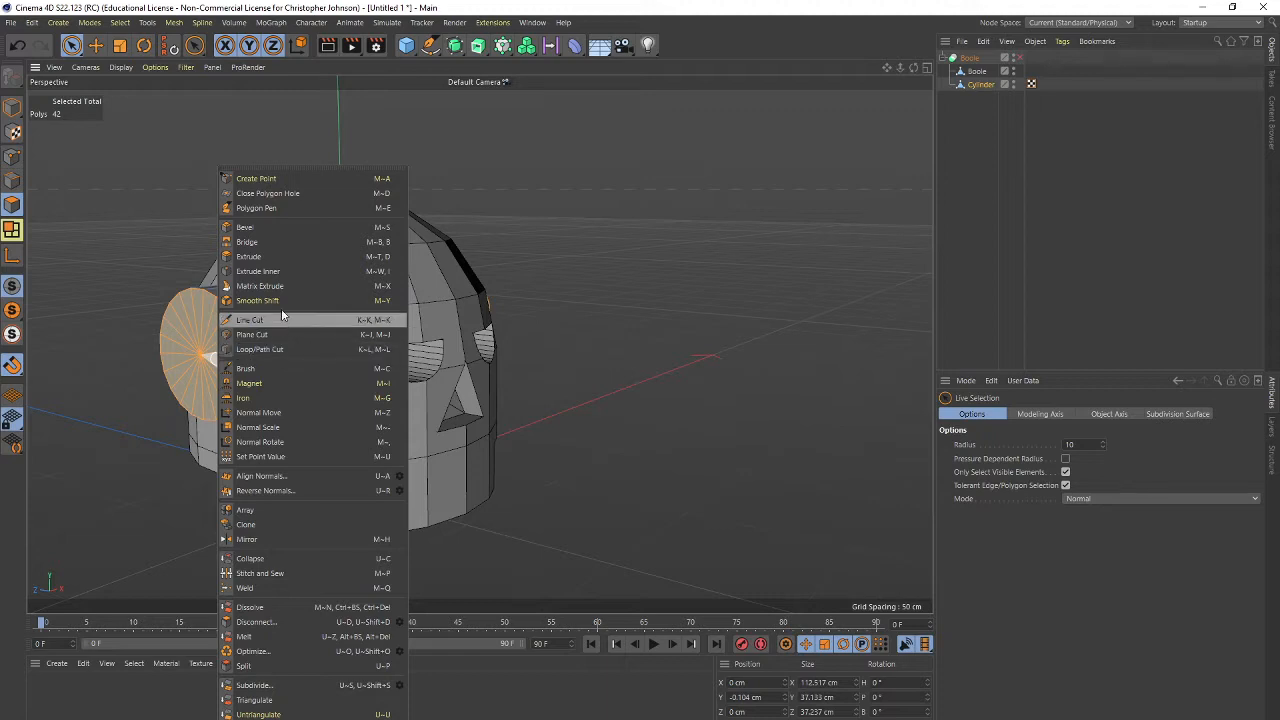
{"action": "left_click", "coordinate": [259, 272]}
{"action": "left_click_drag", "start_coordinate": [271, 286], "coordinate": [247, 300]}
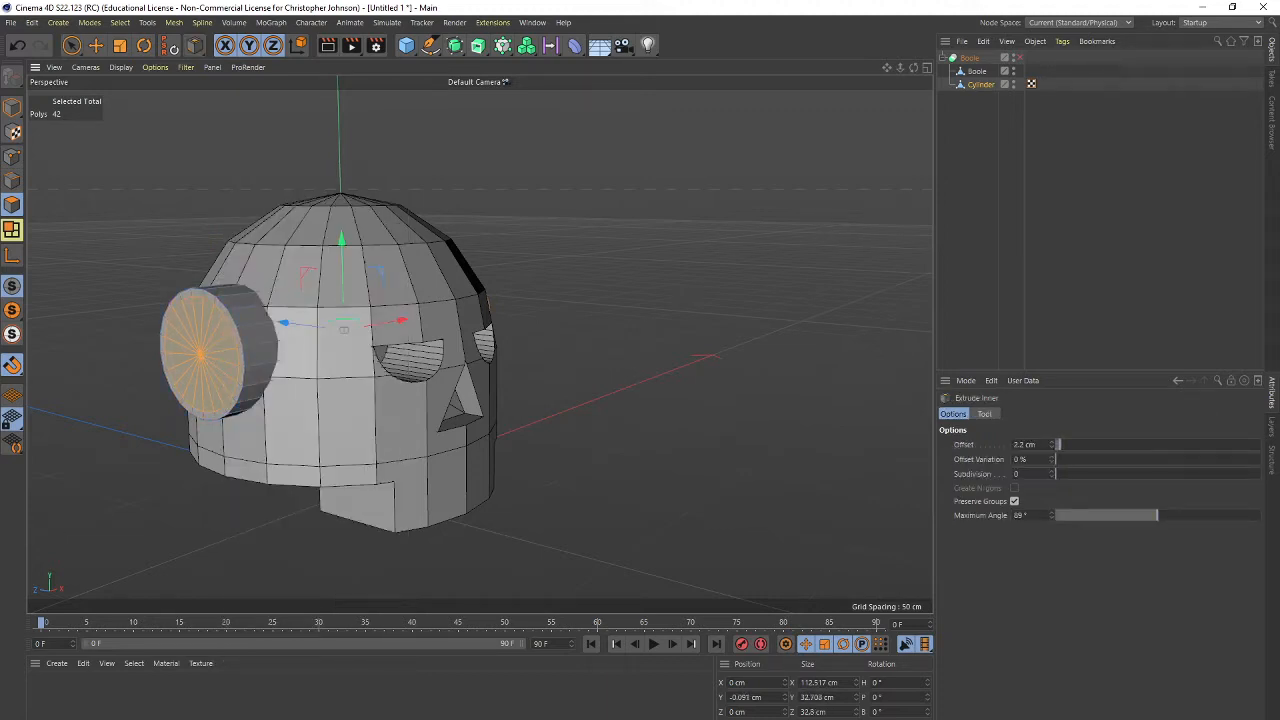
{"action": "left_click_drag", "start_coordinate": [247, 392], "coordinate": [235, 388]}
{"action": "right_click", "coordinate": [225, 385]}
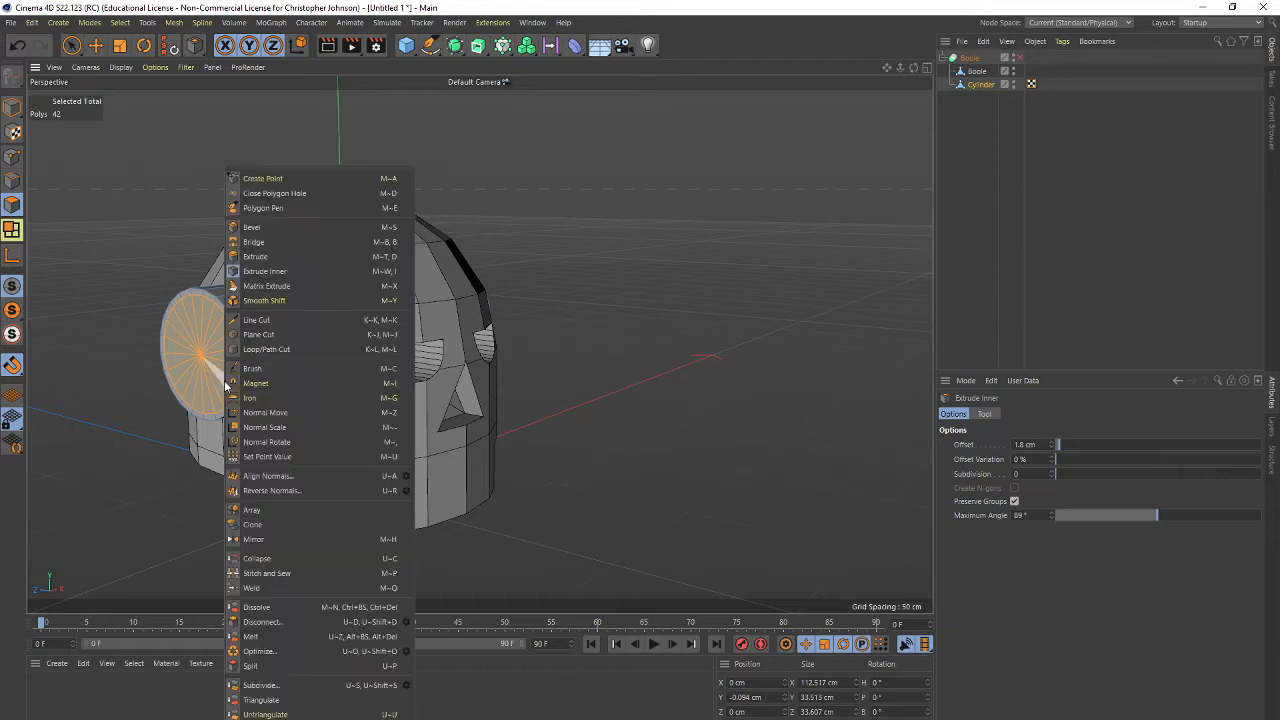
{"action": "left_click", "coordinate": [259, 258]}
{"action": "mouse_move", "coordinate": [231, 373]}
{"action": "left_mouse_down"}
{"action": "mouse_move", "coordinate": [246, 373]}
{"action": "mouse_move", "coordinate": [176, 373]}
{"action": "mouse_move", "coordinate": [221, 373]}
{"action": "mouse_move", "coordinate": [206, 373]}
{"action": "left_mouse_up"}
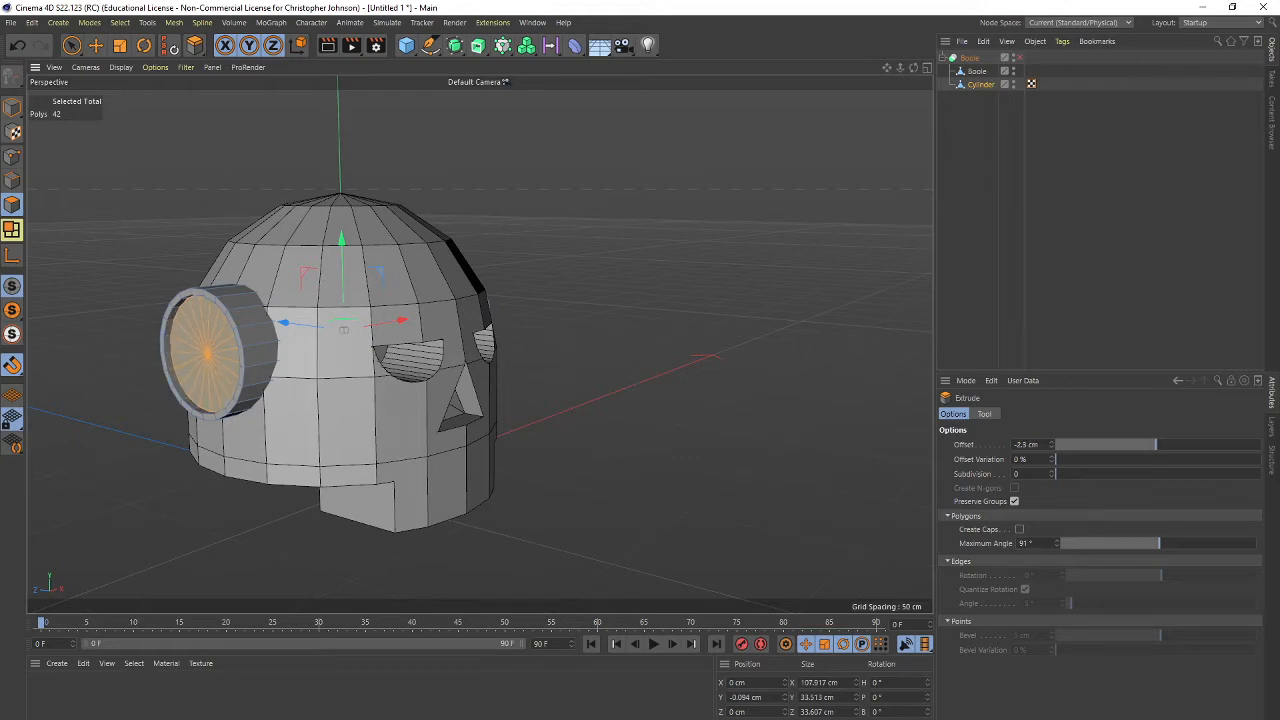
Inset the recessed ear caps about 2.8 cm with Extrude Inner and extrude them outward.
{"action": "left_click_drag", "start_coordinate": [624, 398], "coordinate": [374, 398], "text": "alt"}
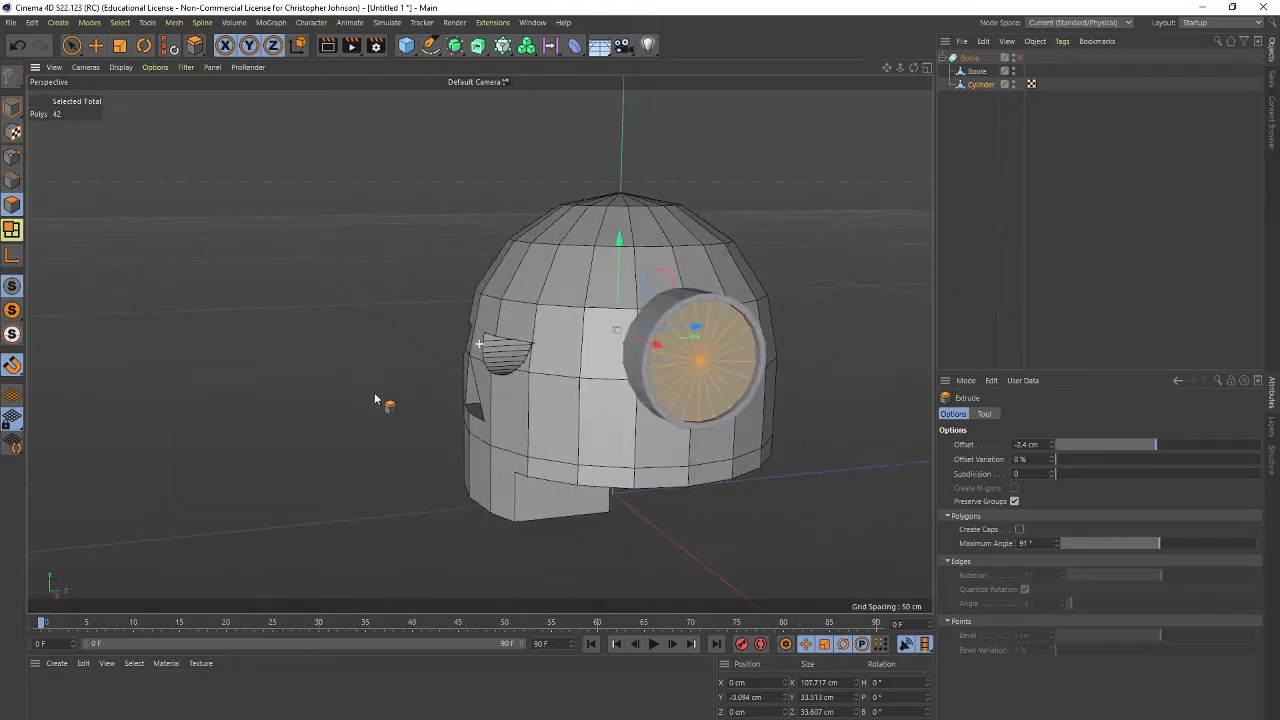
{"action": "right_click", "coordinate": [713, 380]}
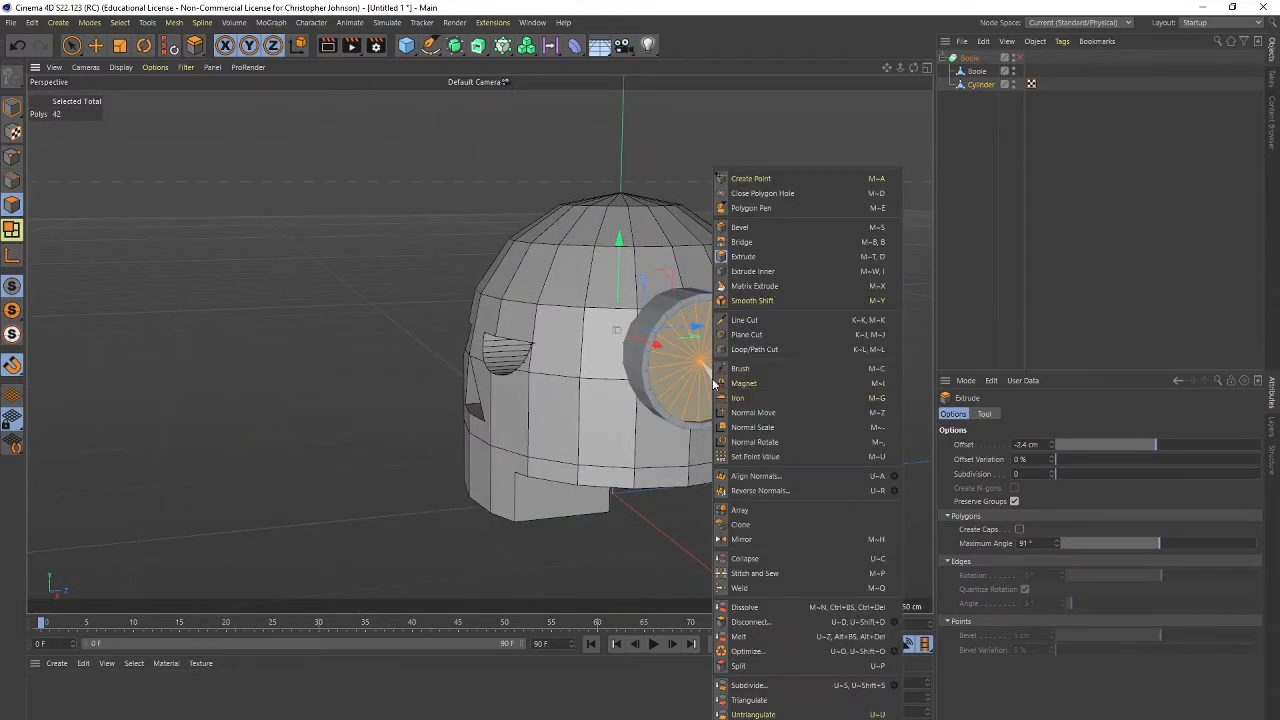
{"action": "left_click", "coordinate": [754, 271]}
{"action": "left_click_drag", "start_coordinate": [733, 371], "coordinate": [712, 372]}
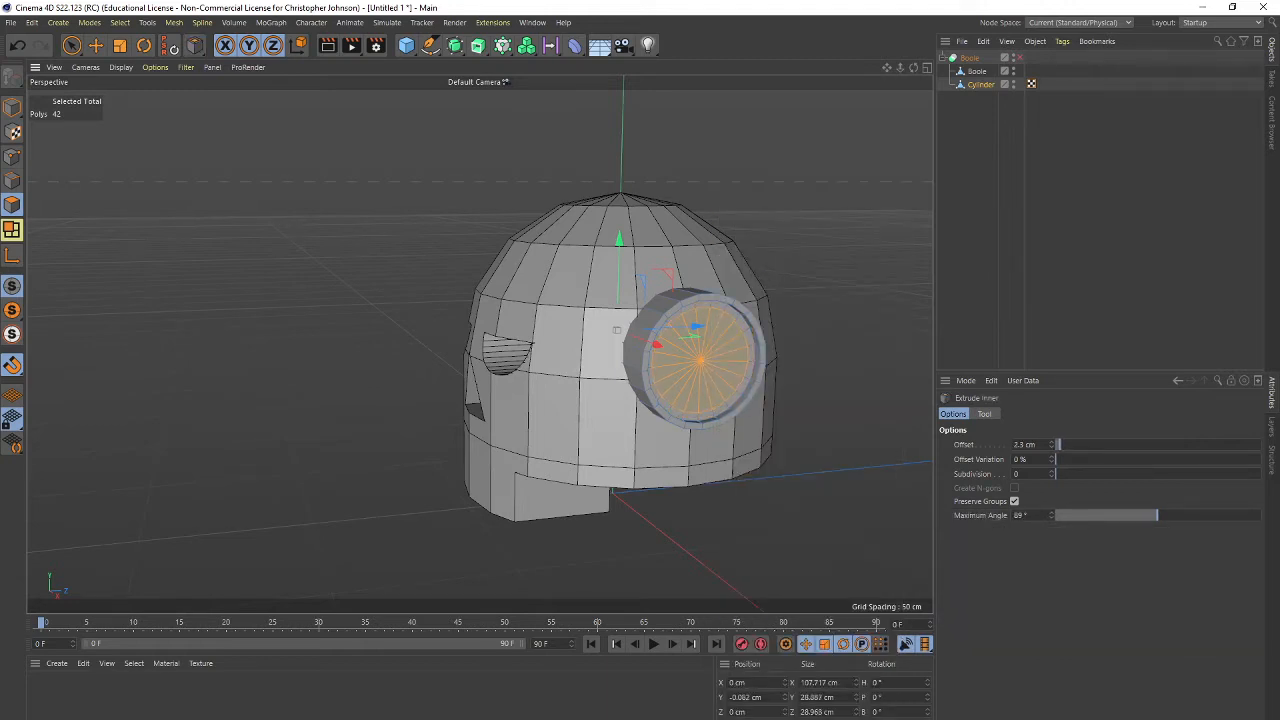
{"action": "right_click", "coordinate": [731, 370]}
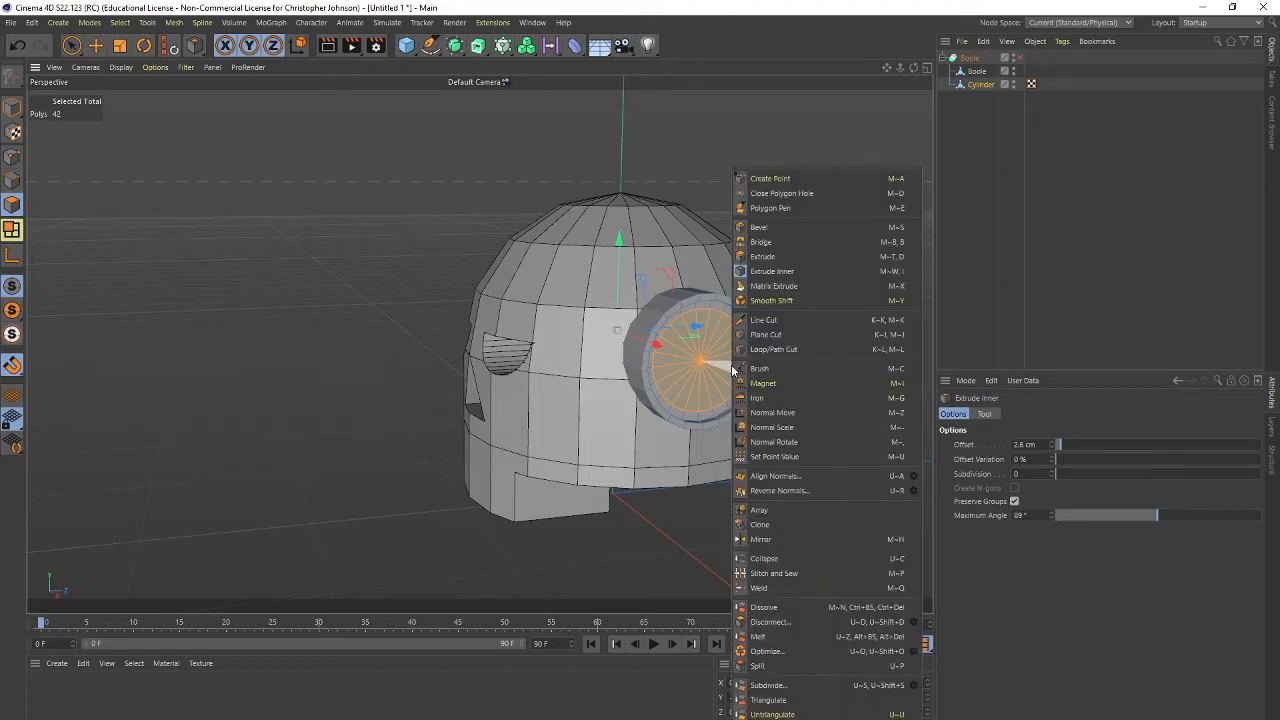
{"action": "left_click", "coordinate": [766, 256]}
{"action": "left_click_drag", "start_coordinate": [750, 371], "coordinate": [800, 371]}
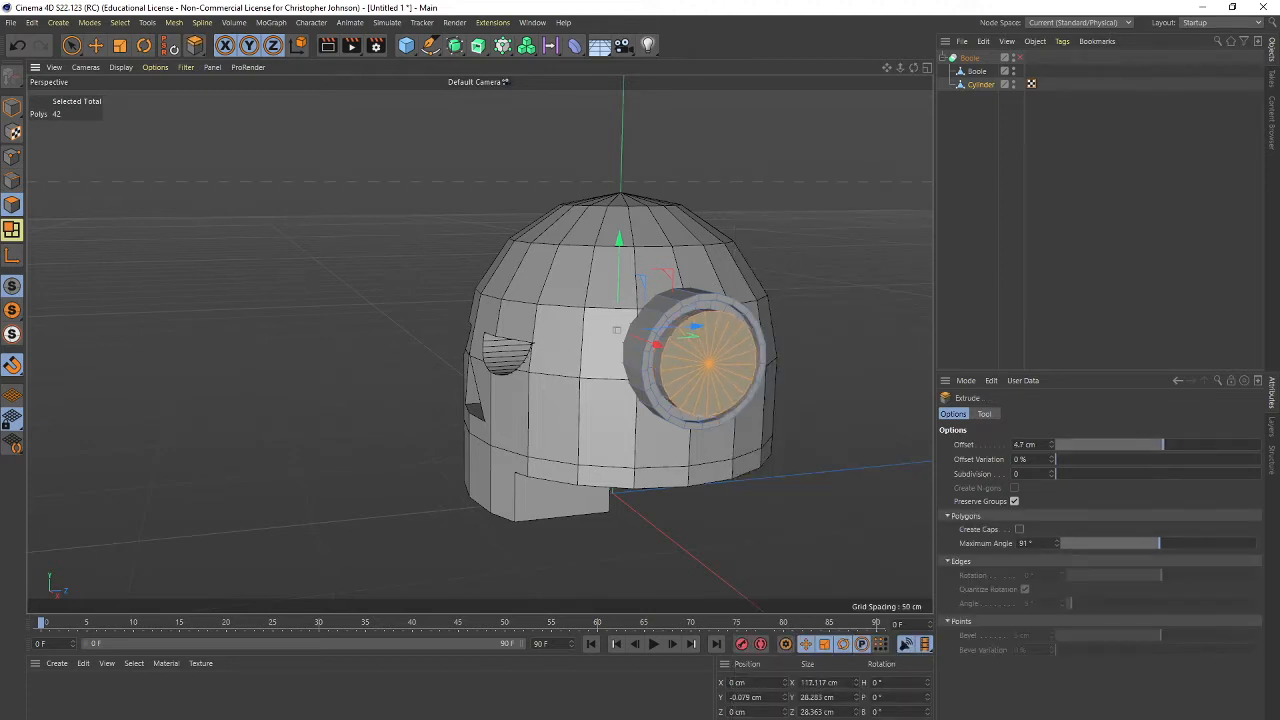
Inset the raised ear caps about 1.9 cm with Extrude Inner and extrude them outward about 3.7 cm.
{"action": "right_click", "coordinate": [737, 370]}
{"action": "left_click", "coordinate": [785, 272]}
{"action": "left_click_drag", "start_coordinate": [755, 345], "coordinate": [732, 356]}
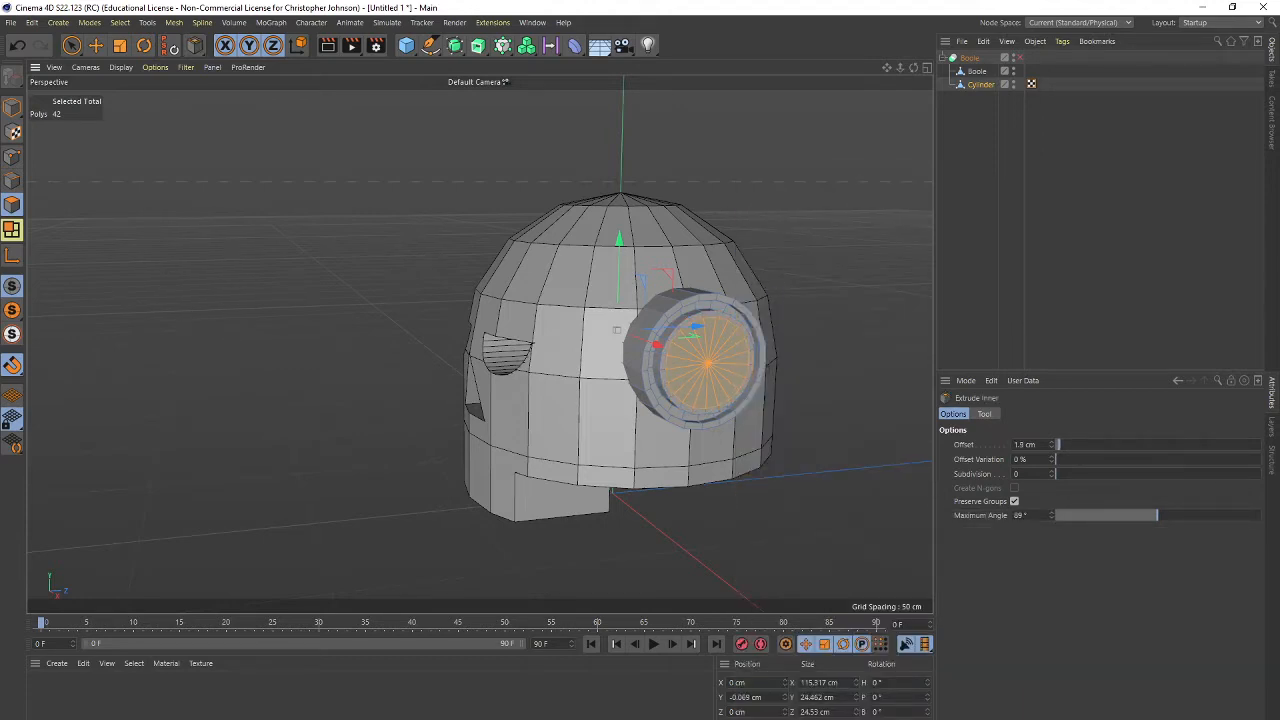
{"action": "right_click", "coordinate": [744, 362]}
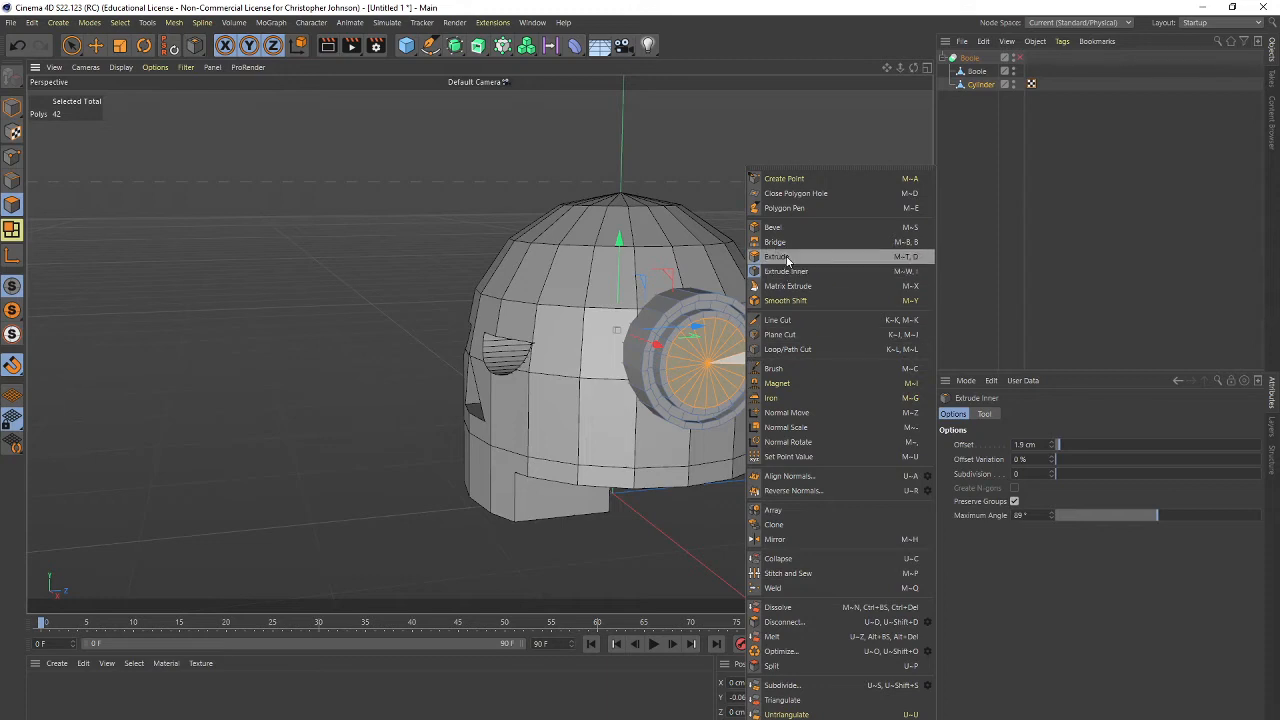
{"action": "left_click", "coordinate": [787, 257]}
{"action": "left_click_drag", "start_coordinate": [748, 365], "coordinate": [768, 368]}
Inset the outermost ear caps about 5.1 cm with Extrude Inner, leaving small central discs selected.
{"action": "right_click", "coordinate": [740, 368]}
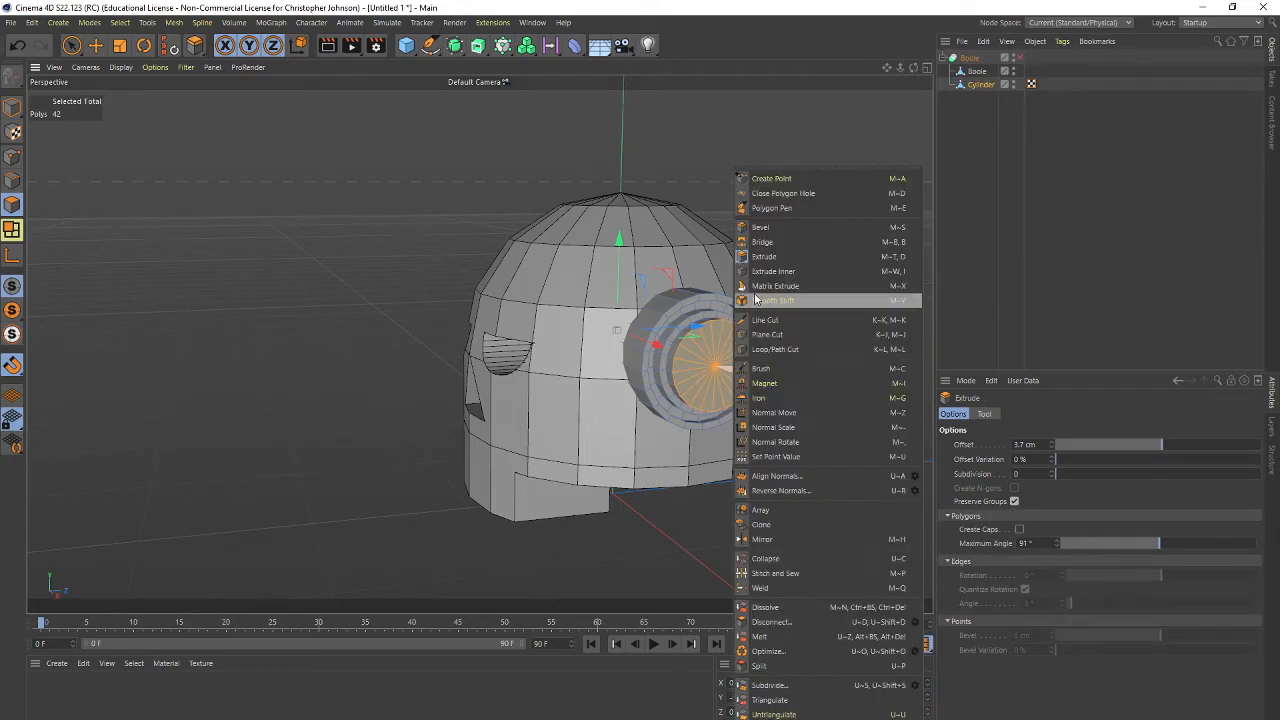
{"action": "left_click", "coordinate": [790, 271]}
{"action": "left_click_drag", "start_coordinate": [750, 381], "coordinate": [764, 381]}
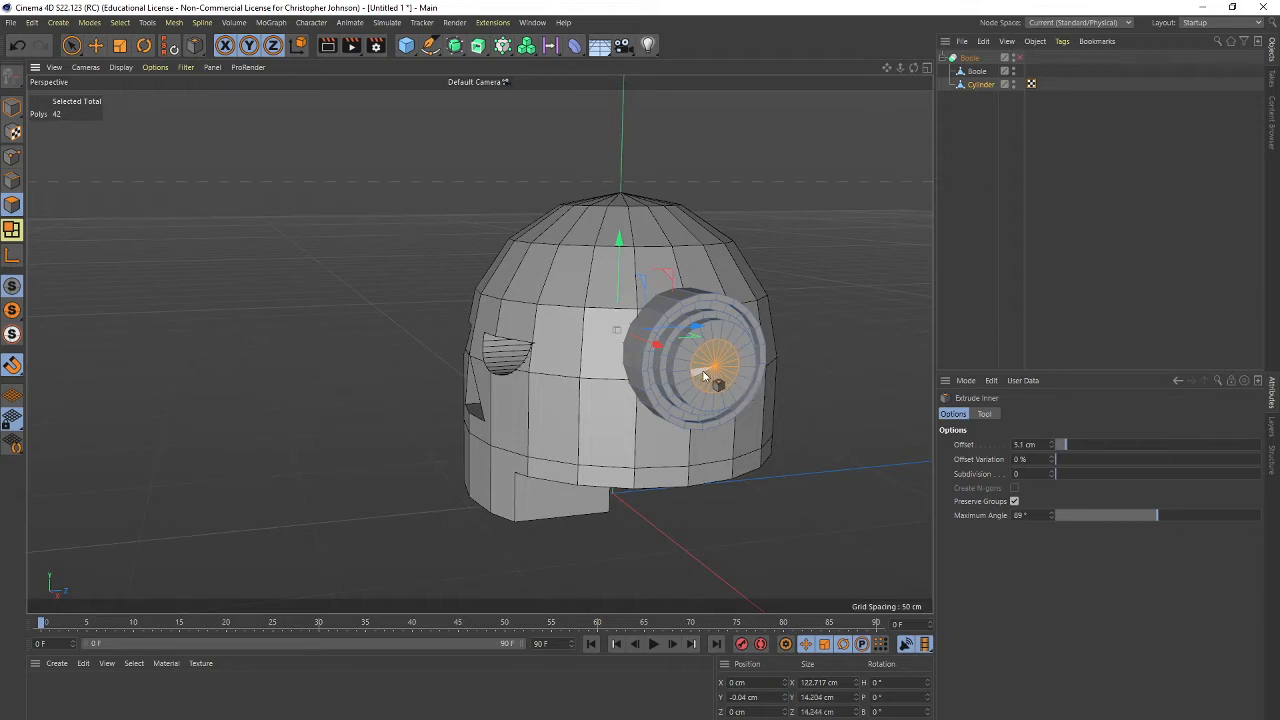
{"action": "key", "text": "space"}
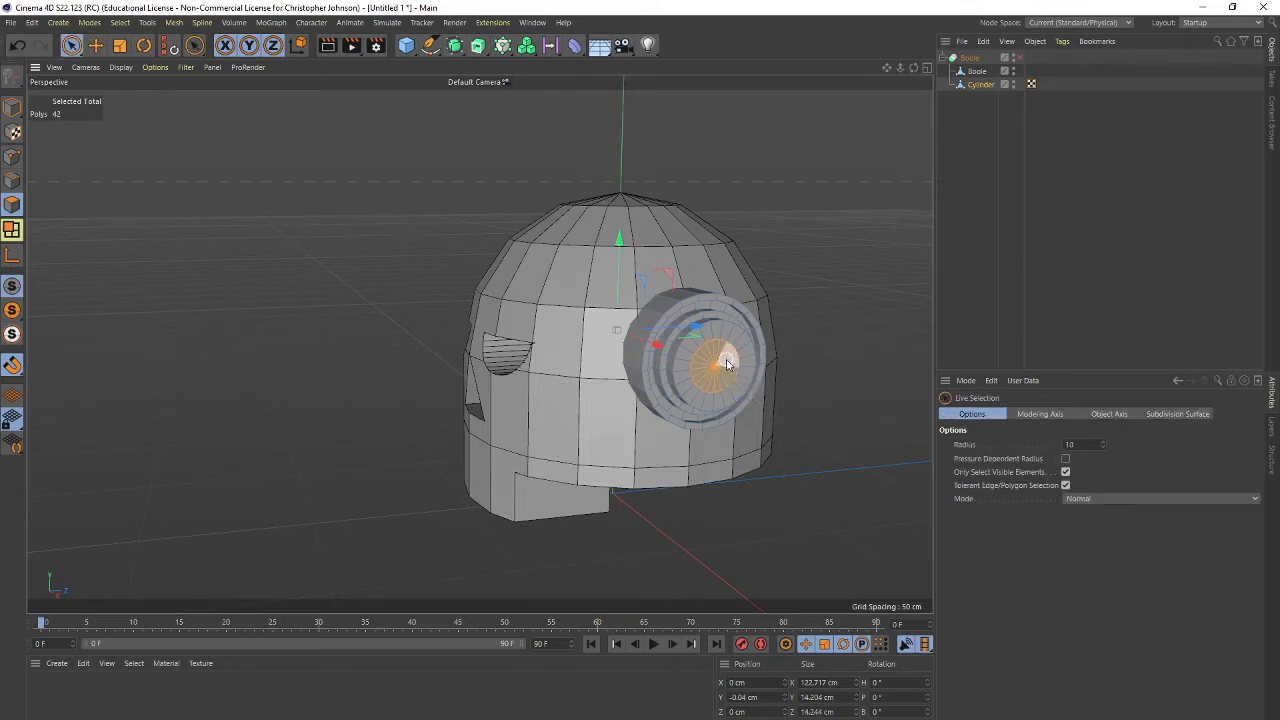
{"action": "key", "text": "space"}
{"action": "key", "text": "space"}
{"action": "key", "text": "space"}
{"action": "key", "text": "space"}
{"action": "key", "text": "space"}
{"action": "key", "text": "space"}
{"action": "key", "text": "space"}
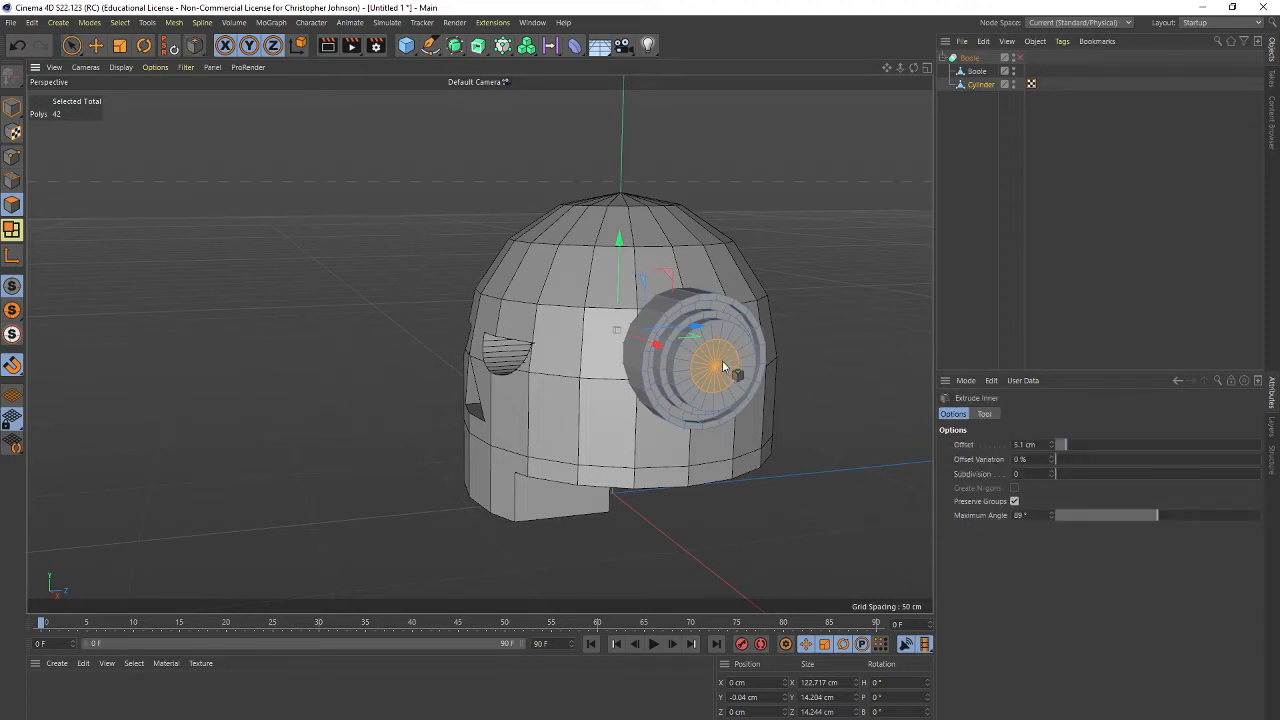
Extrude the small central discs outward about 2.8 cm and widen them using Extrude Inner with an offset of about -1.5 cm.
{"action": "left_click", "coordinate": [195, 46]}
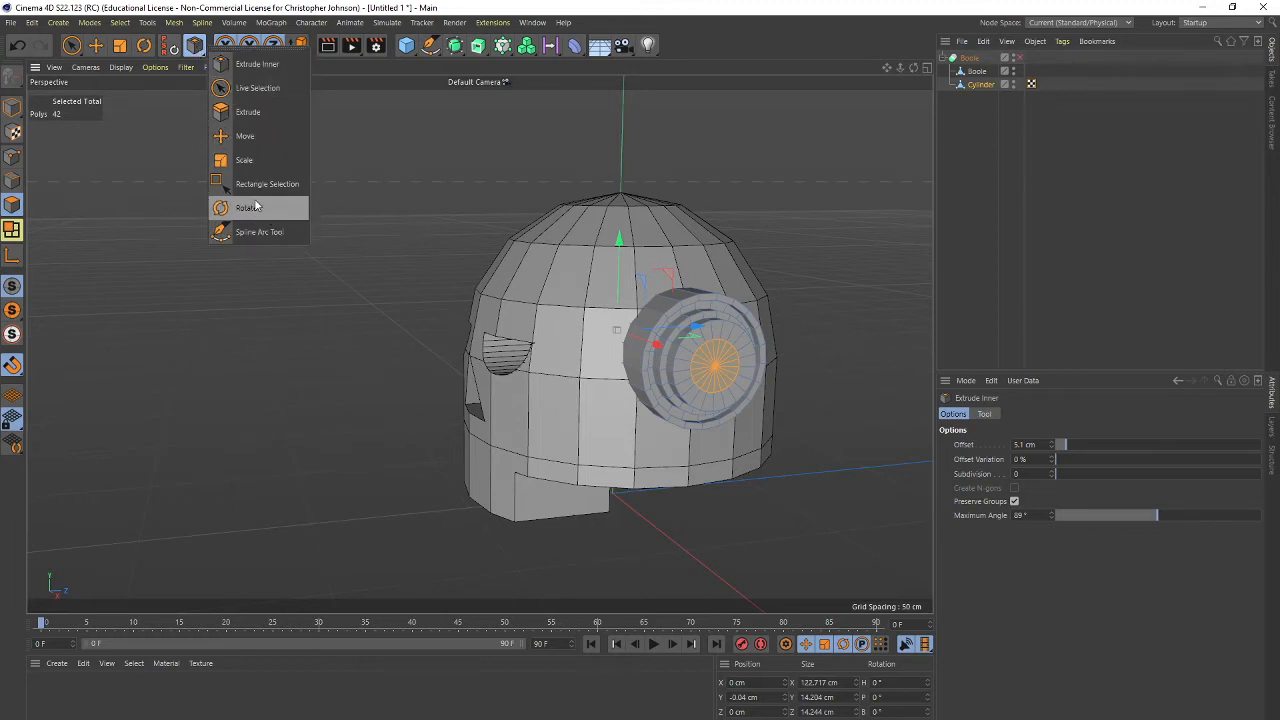
{"action": "left_click", "coordinate": [244, 113]}
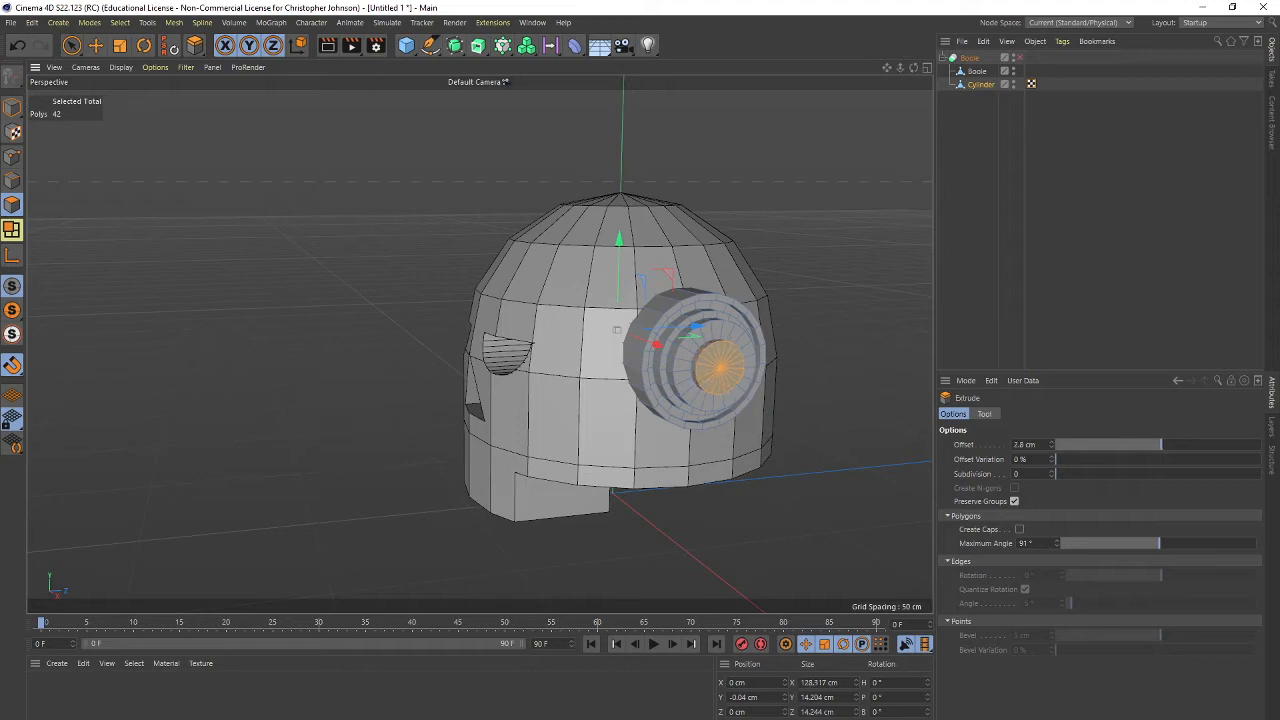
{"action": "left_click", "coordinate": [194, 45]}
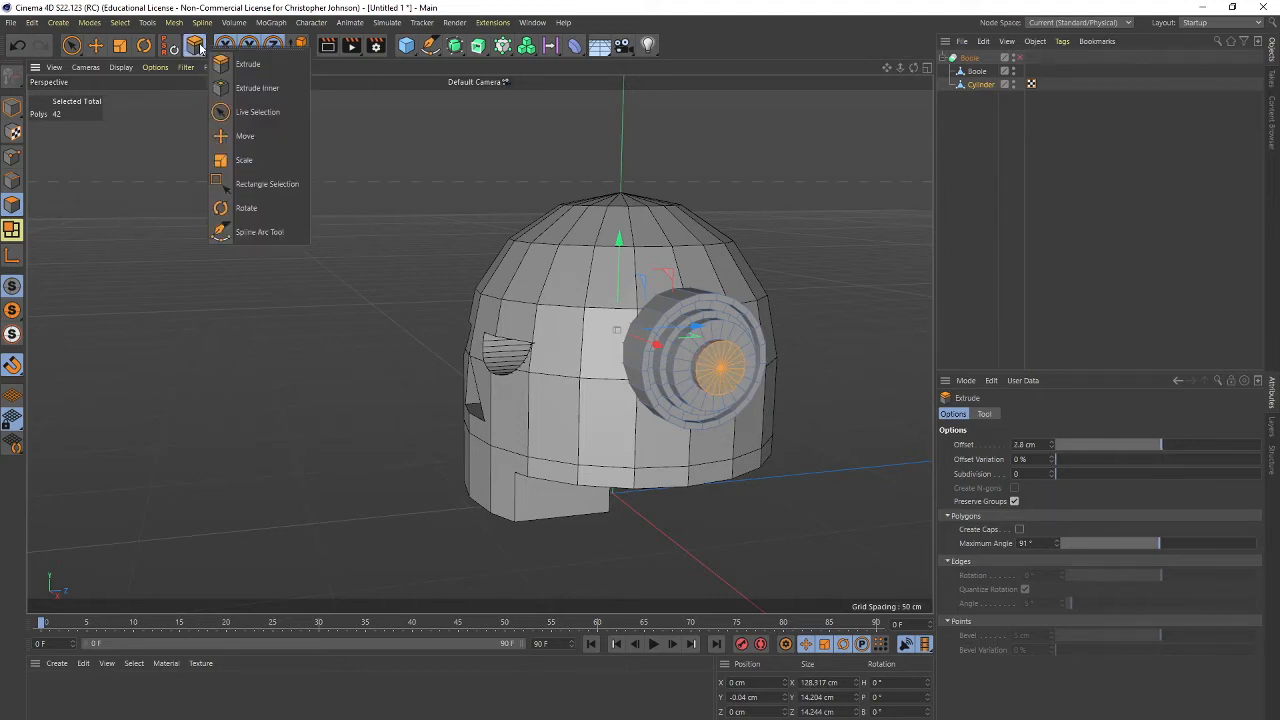
{"action": "left_click", "coordinate": [240, 88]}
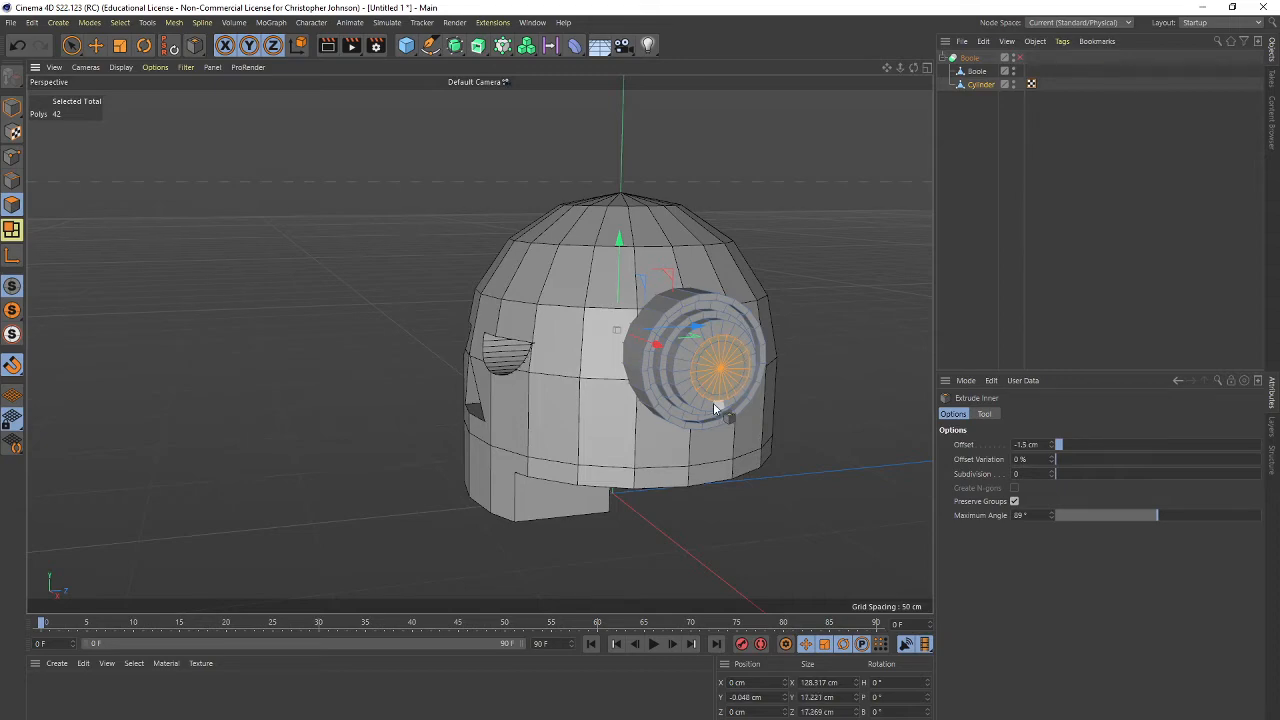
Extrude the widened central discs of the ears outward about 2.4 cm.
{"action": "left_click_drag", "start_coordinate": [688, 477], "coordinate": [752, 480], "text": "alt"}
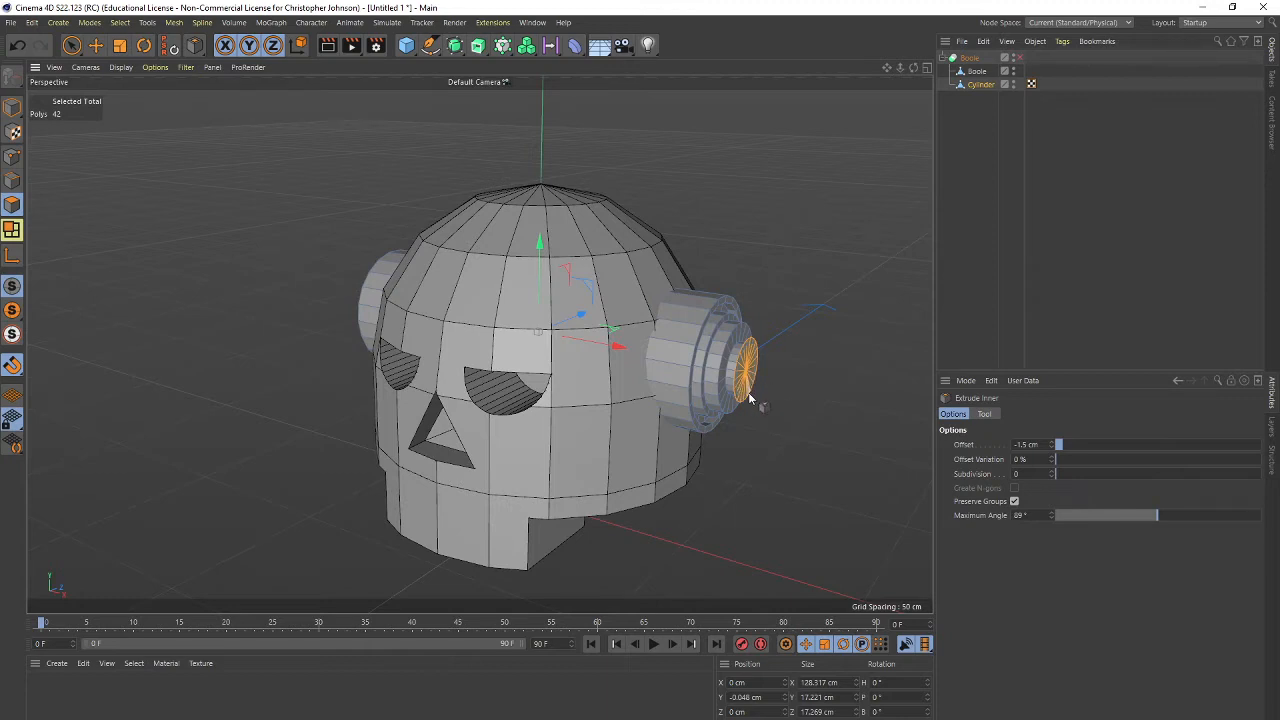
{"action": "key", "text": "space"}
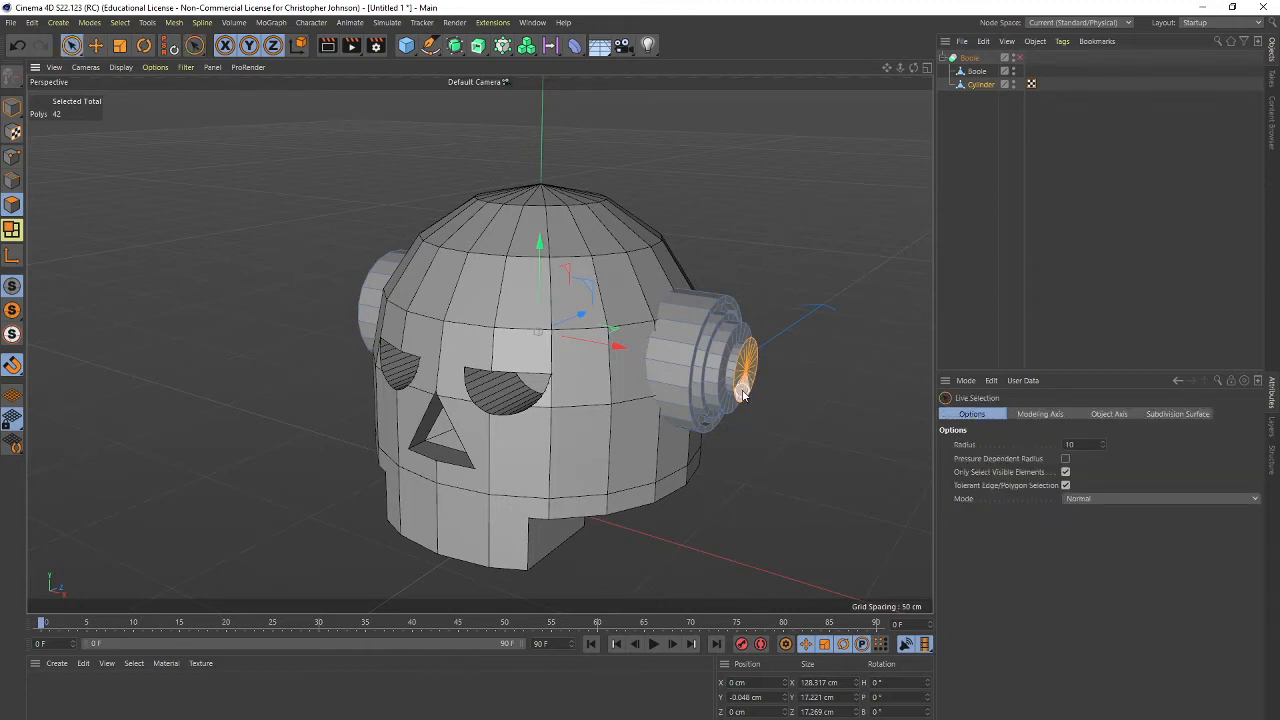
{"action": "left_click", "coordinate": [195, 46]}
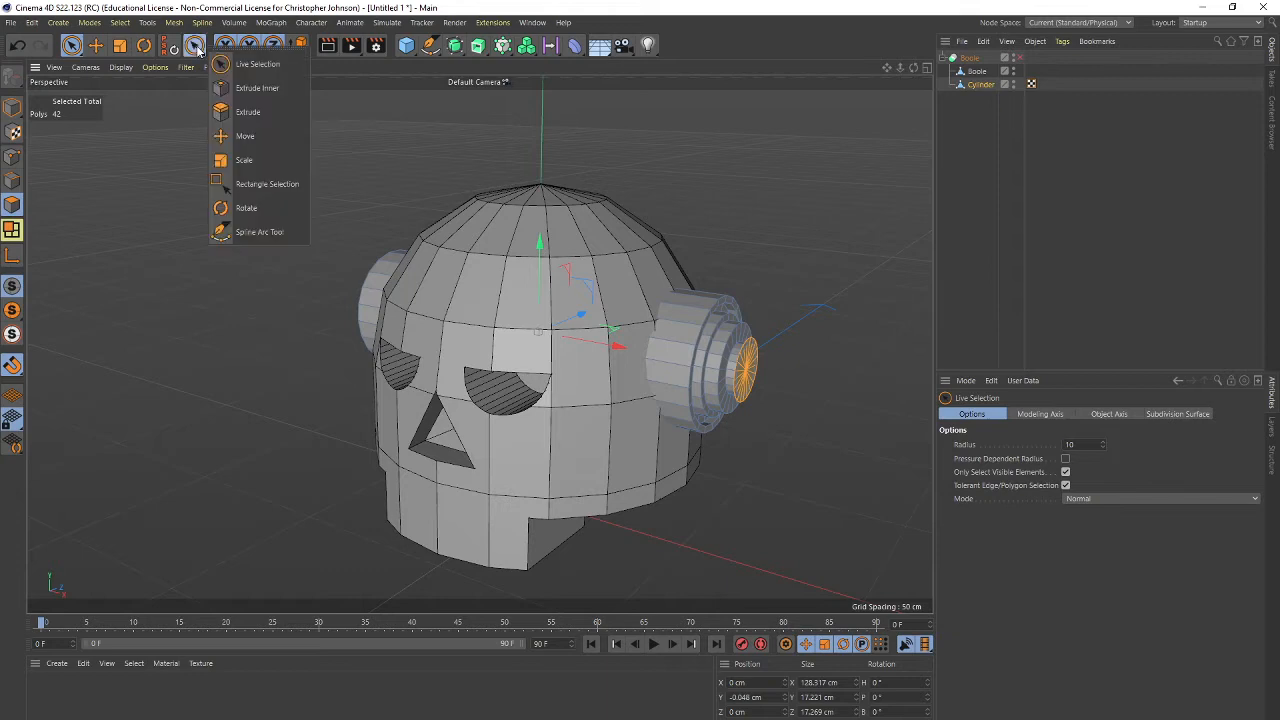
{"action": "left_click", "coordinate": [245, 112]}
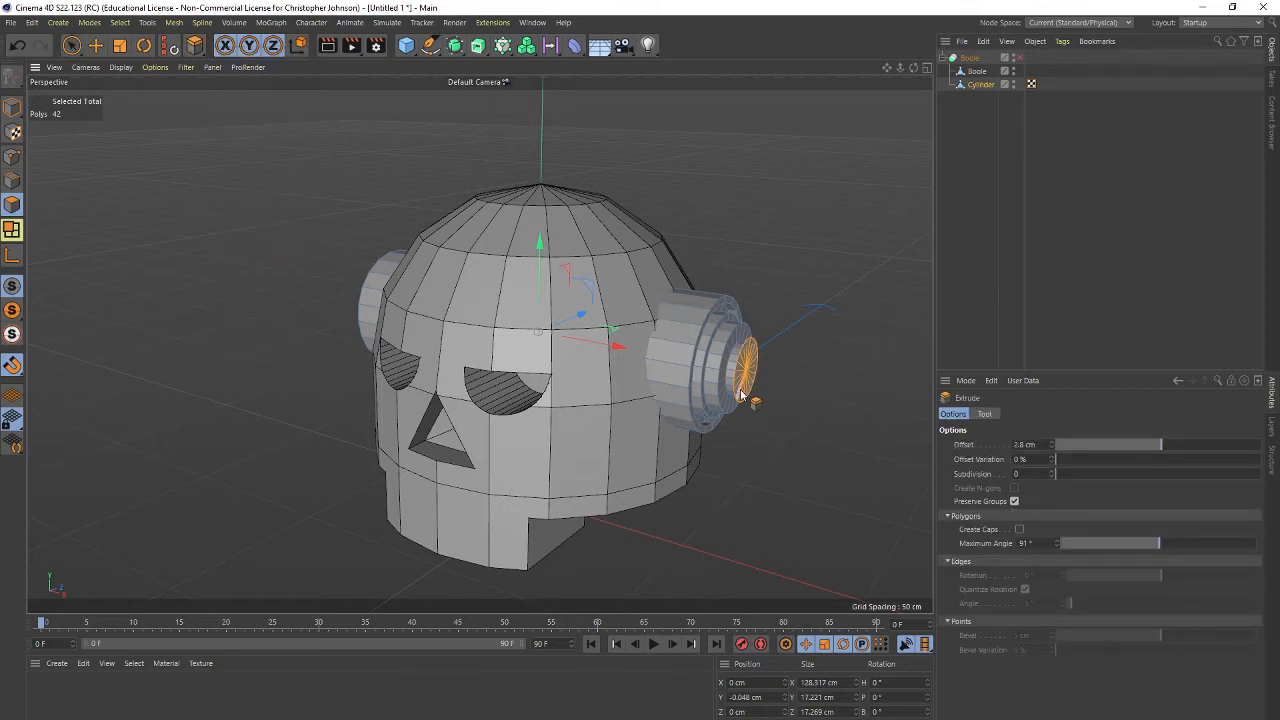
{"action": "left_click_drag", "start_coordinate": [741, 389], "coordinate": [764, 392]}
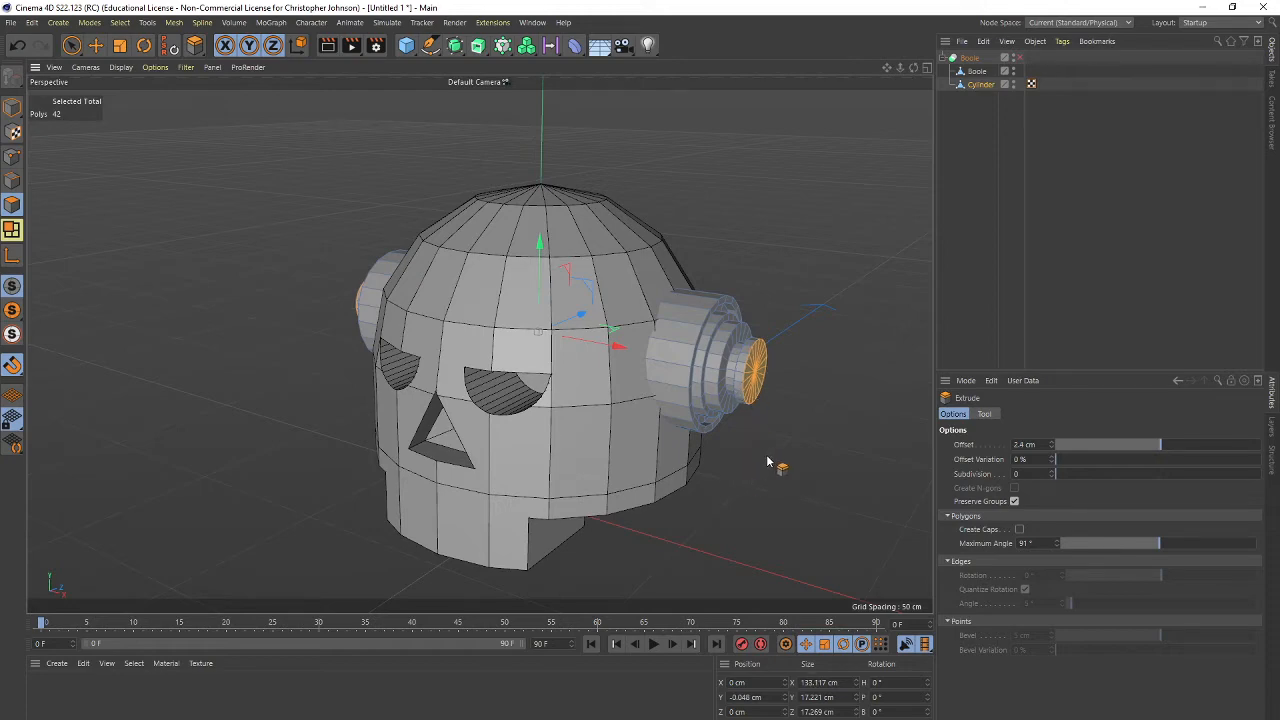
Turn the Boole generator back on and clear the object selection to show the ears merged with the head.
{"action": "mouse_move", "coordinate": [771, 463]}
{"action": "left_mouse_down", "text": "alt"}
{"action": "mouse_move", "coordinate": [829, 409]}
{"action": "mouse_move", "coordinate": [864, 433]}
{"action": "mouse_move", "coordinate": [872, 484]}
{"action": "mouse_move", "coordinate": [776, 434]}
{"action": "mouse_move", "coordinate": [717, 430]}
{"action": "mouse_move", "coordinate": [769, 450]}
{"action": "left_mouse_up", "text": "alt"}
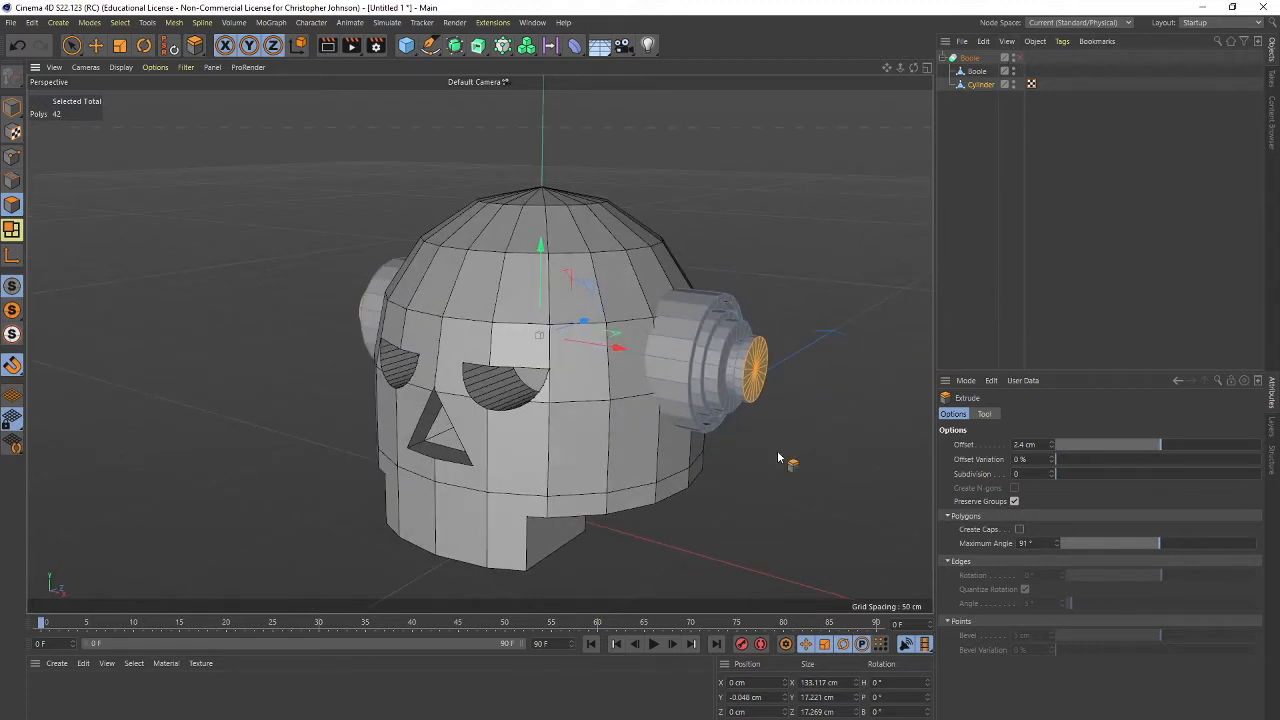
{"action": "scroll", "coordinate": [711, 419], "scroll_direction": "down", "scroll_amount": 1}
{"action": "scroll", "coordinate": [709, 415], "scroll_direction": "up", "scroll_amount": 3}
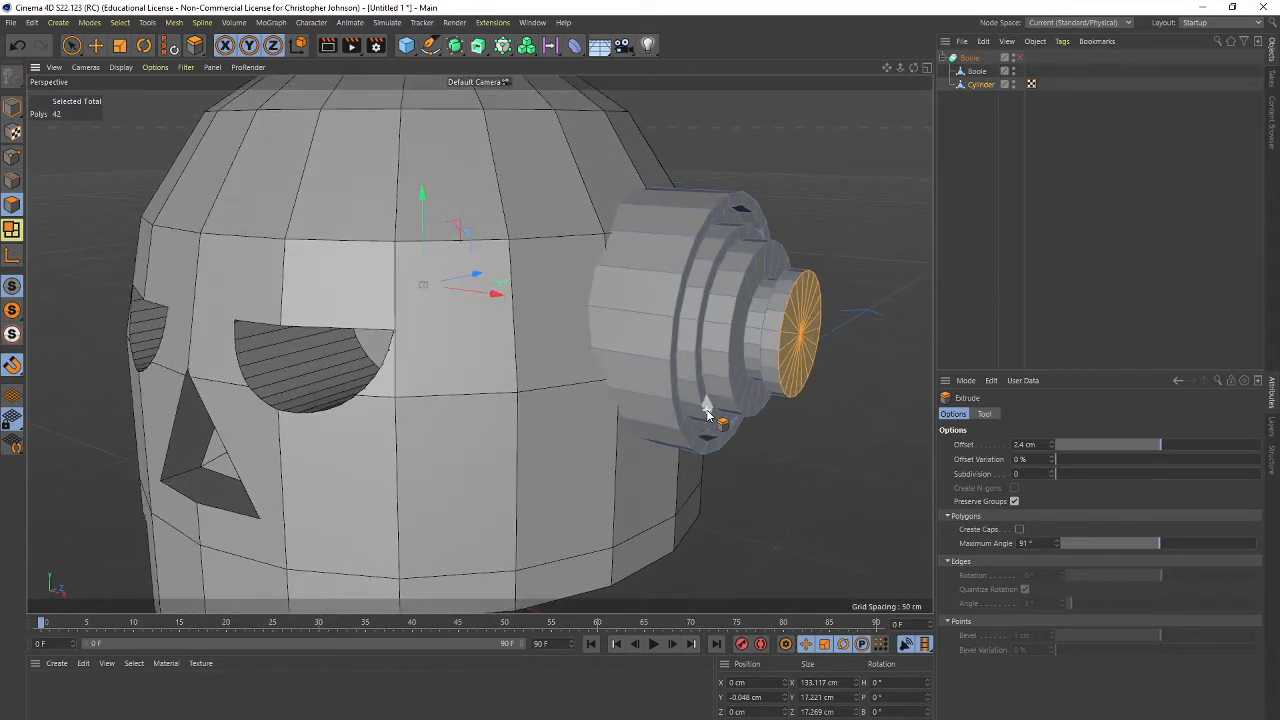
{"action": "scroll", "coordinate": [660, 445], "scroll_direction": "up", "scroll_amount": 2}
{"action": "left_click_drag", "start_coordinate": [641, 435], "coordinate": [686, 460], "text": "alt"}
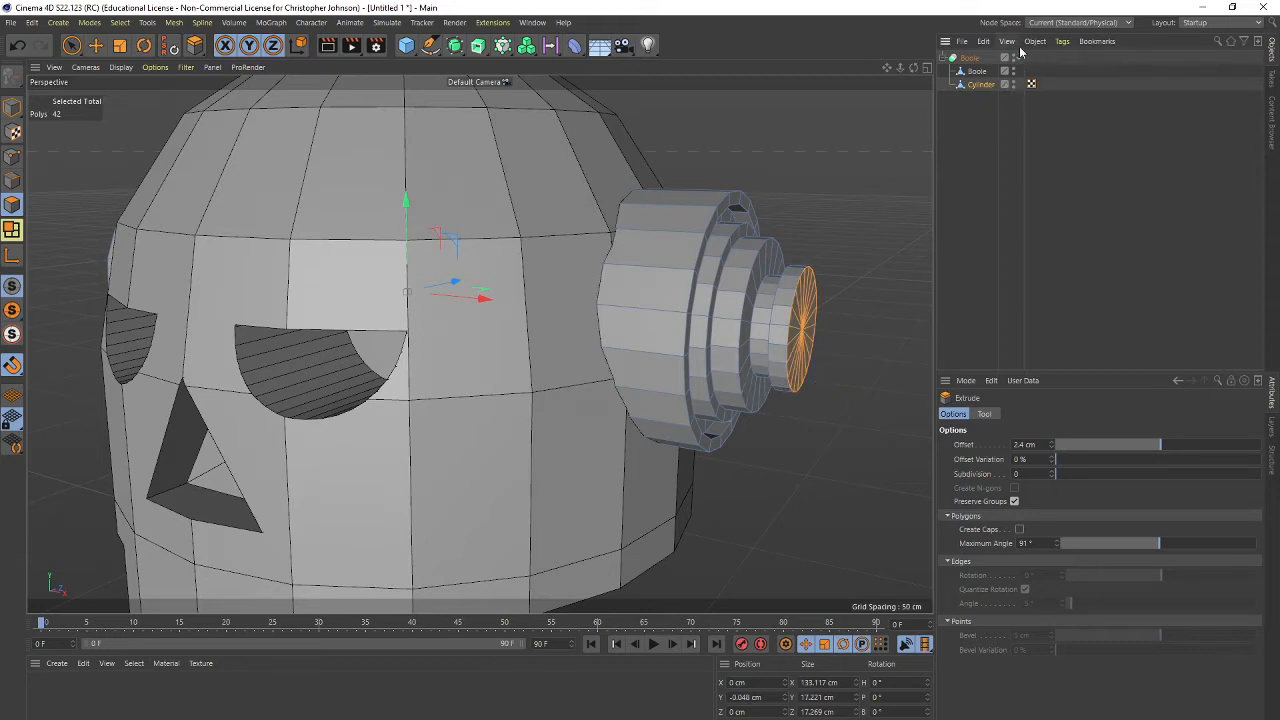
{"action": "left_click", "coordinate": [1103, 182]}
{"action": "scroll", "coordinate": [666, 302], "scroll_direction": "down", "scroll_amount": 5}
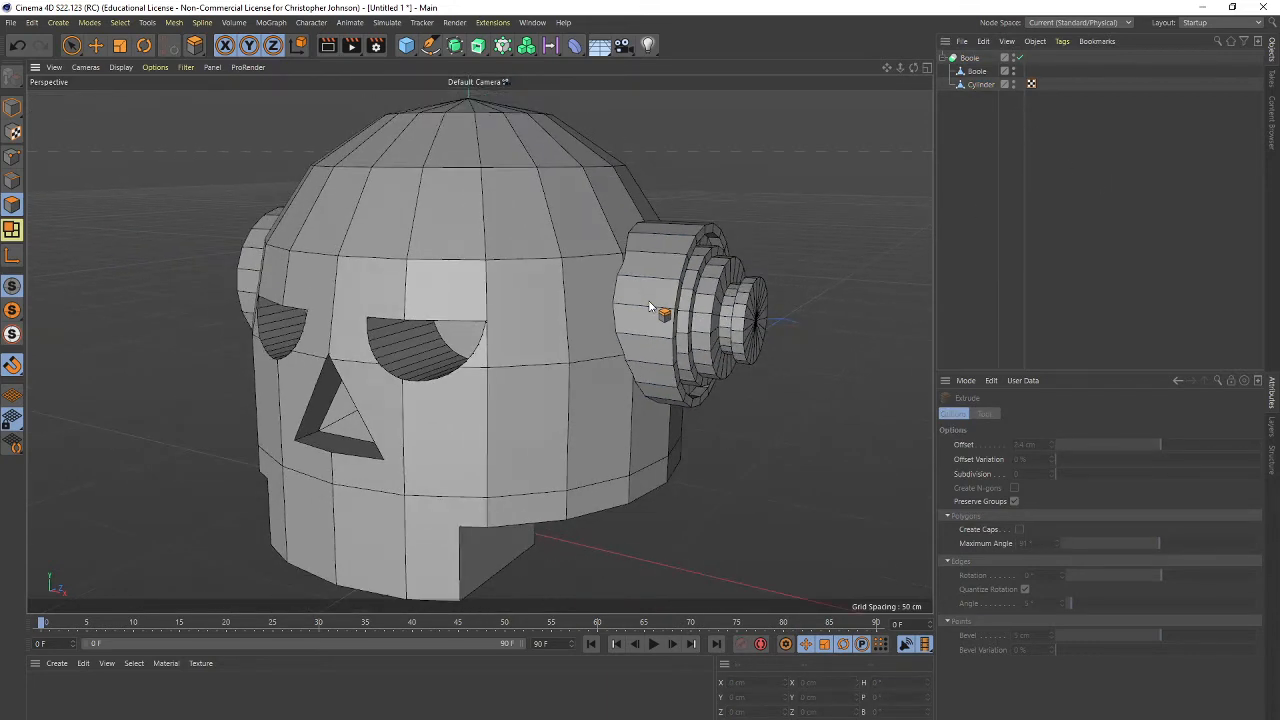
Convert the Boole's current state to an object and delete the original head and Cylinder meshes beneath the generator.
{"action": "left_click", "coordinate": [974, 60]}
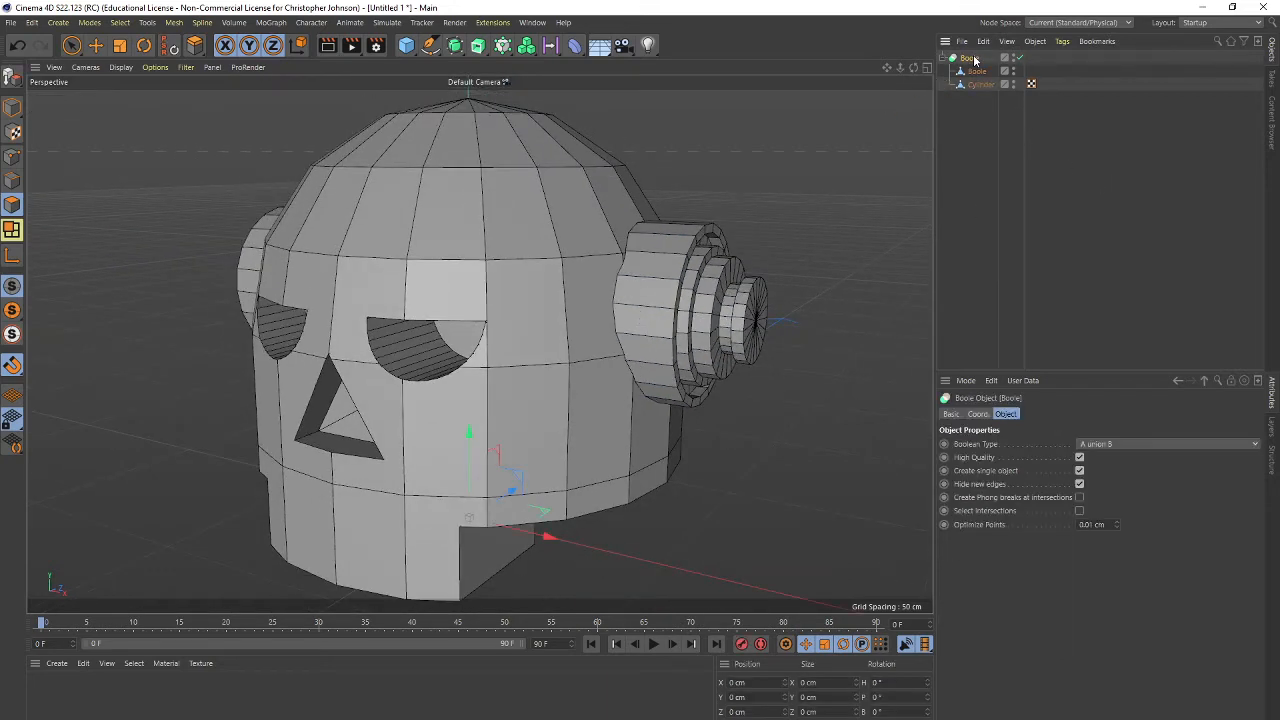
{"action": "right_click", "coordinate": [974, 60]}
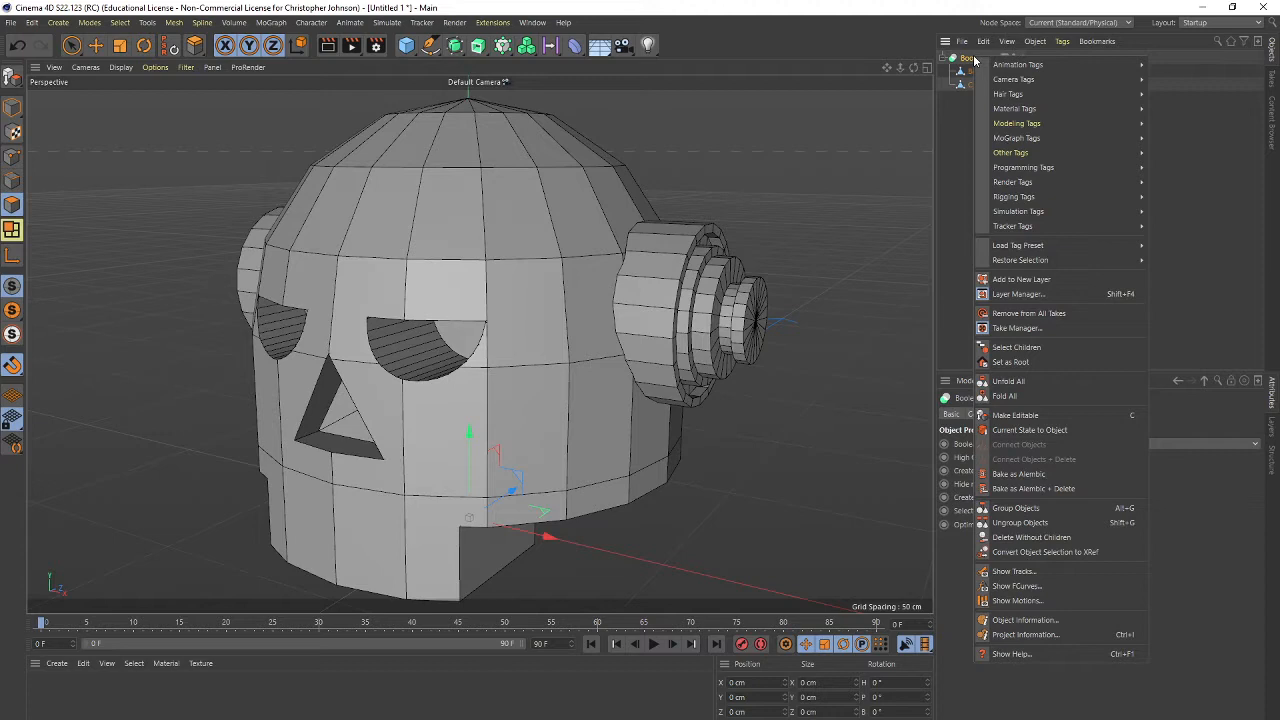
{"action": "left_click", "coordinate": [1020, 430]}
{"action": "left_click", "coordinate": [980, 72]}
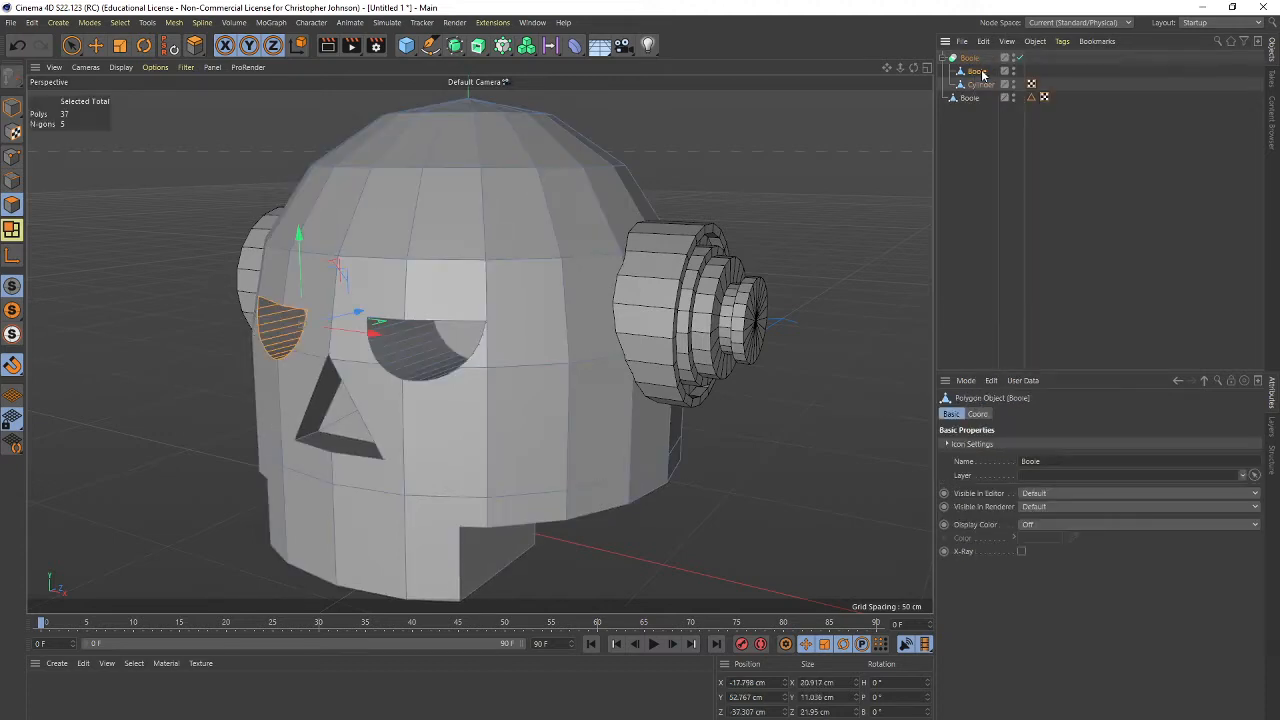
{"action": "key", "text": "Delete"}
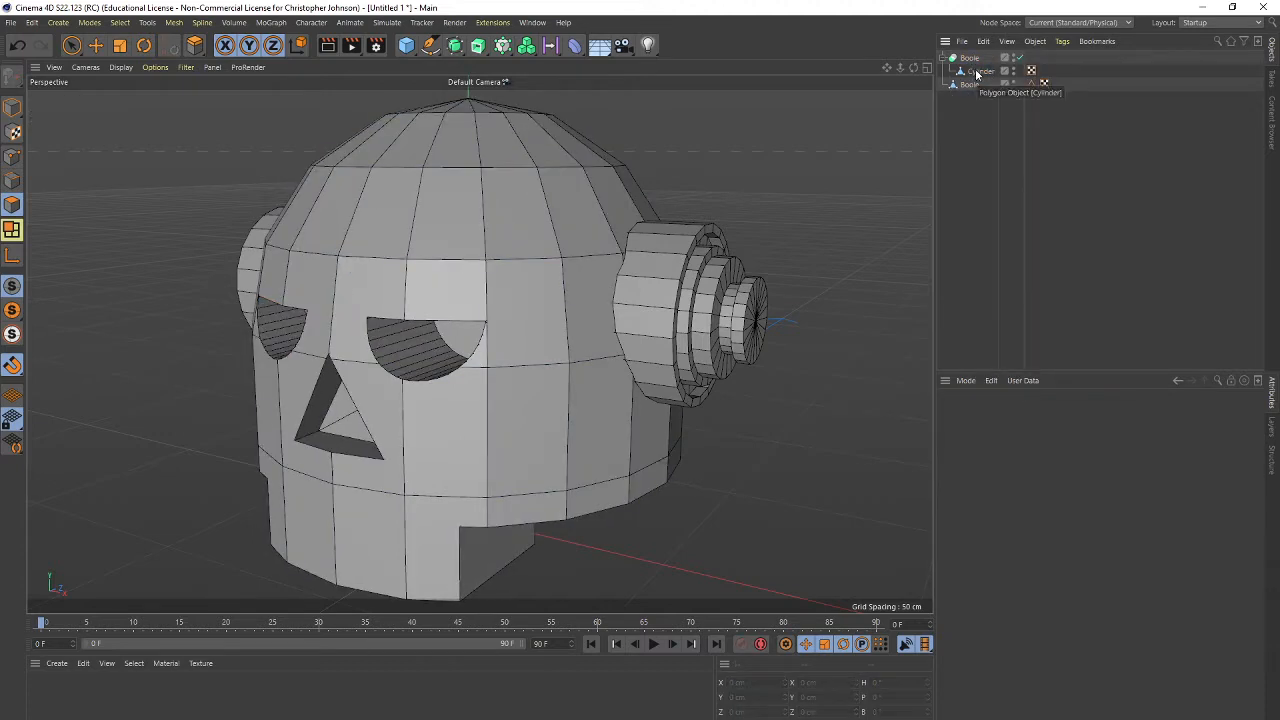
{"action": "left_click", "coordinate": [977, 72]}
{"action": "key", "text": "Delete"}
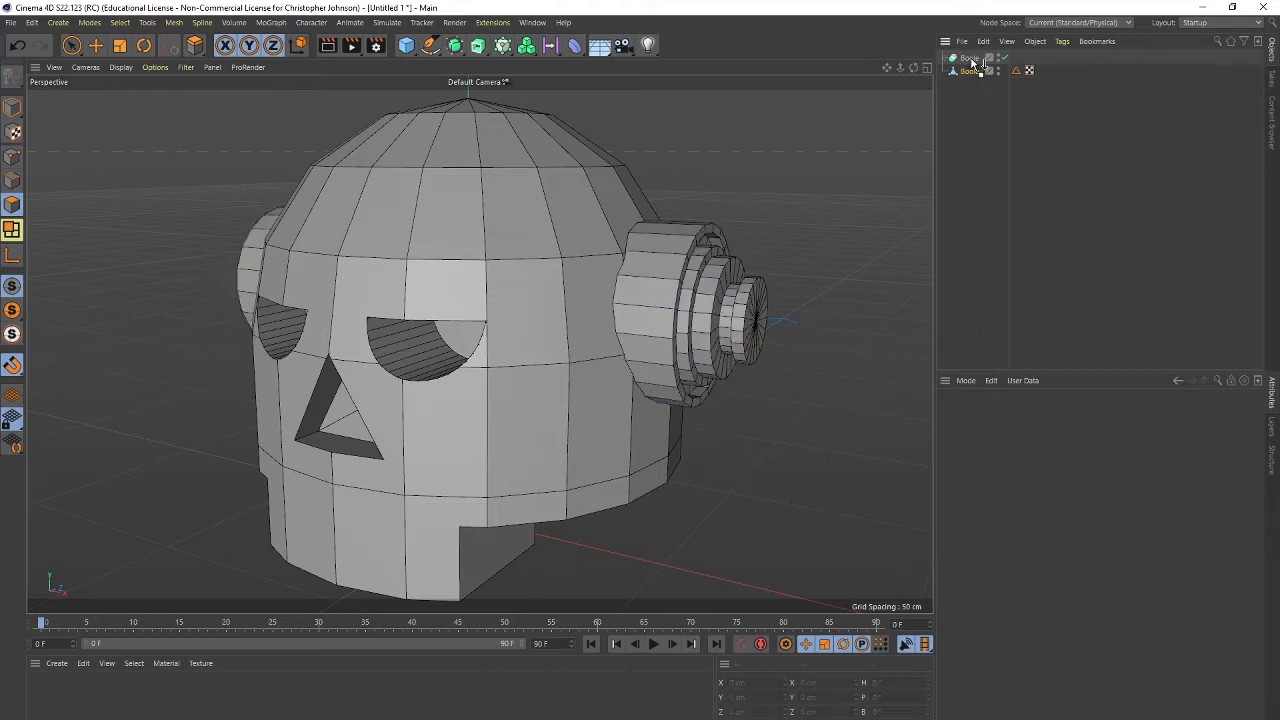
Nest the merged mesh under the Boole, rename it Skull and deselect it.
{"action": "left_click", "coordinate": [972, 62]}
{"action": "double_click", "coordinate": [975, 71]}
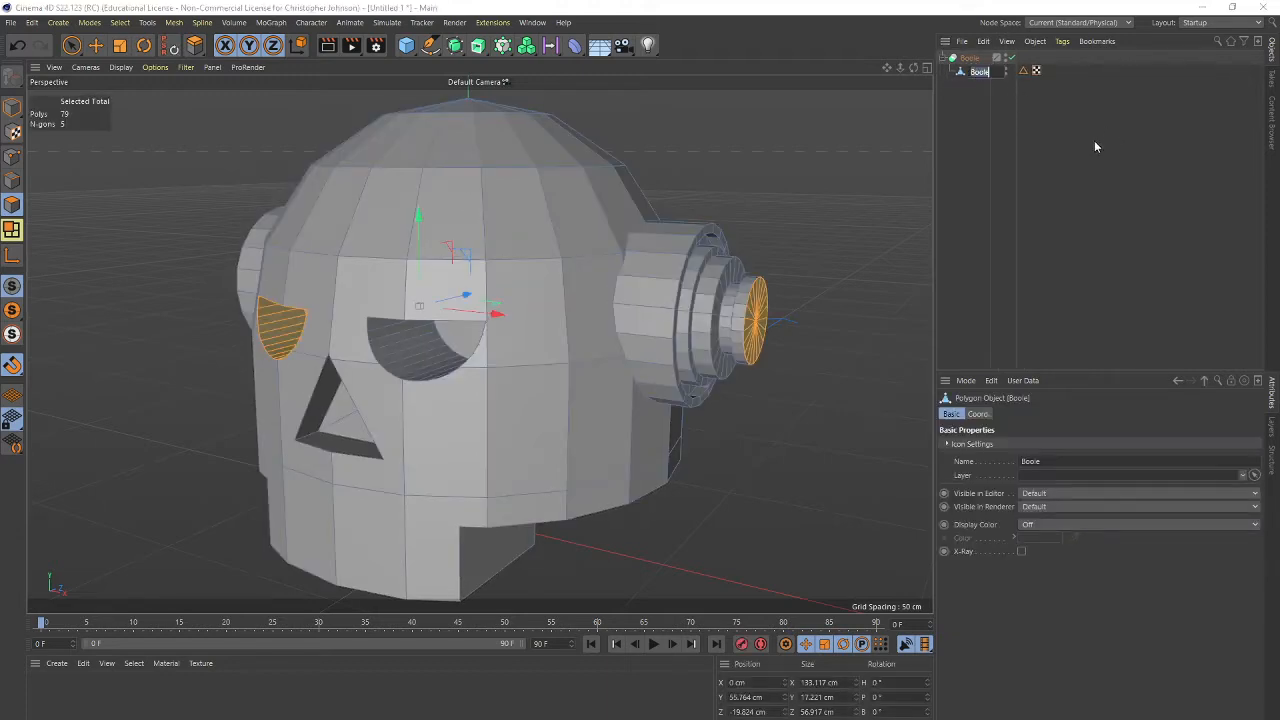
{"action": "type", "text": "Skull"}
{"action": "key", "text": "Return"}
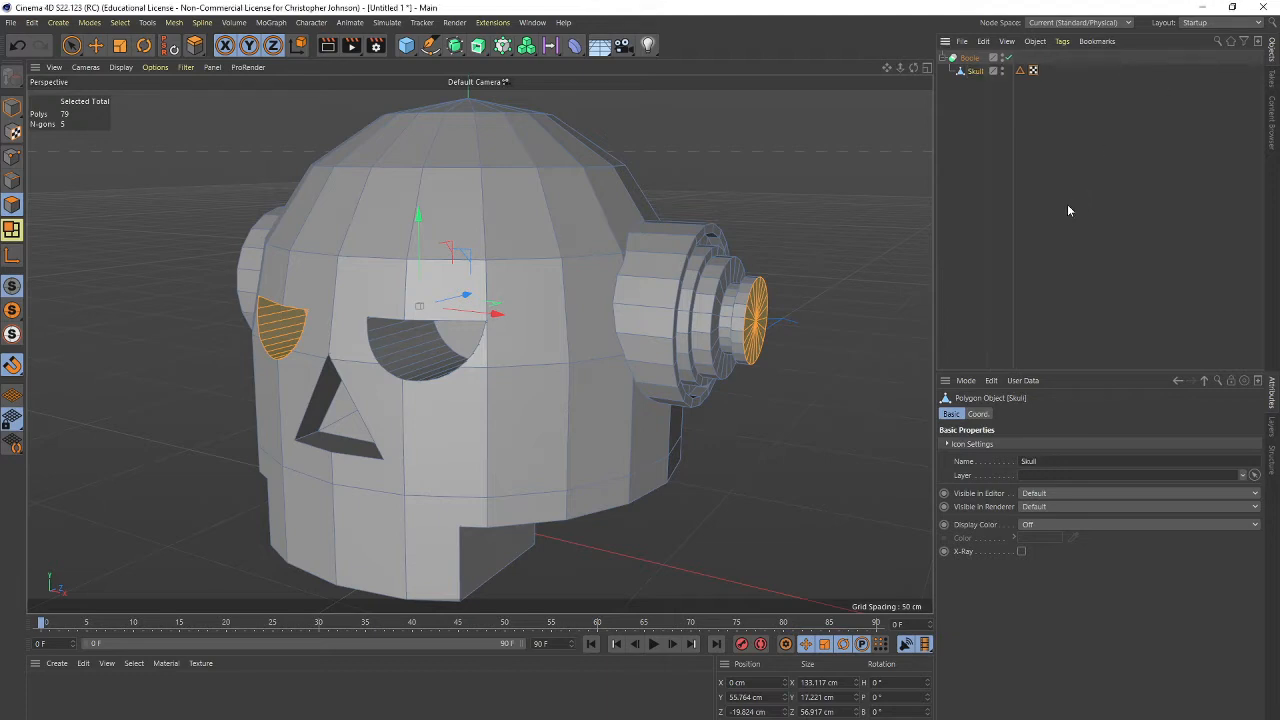
{"action": "left_click", "coordinate": [71, 45]}
{"action": "left_click", "coordinate": [1166, 271]}
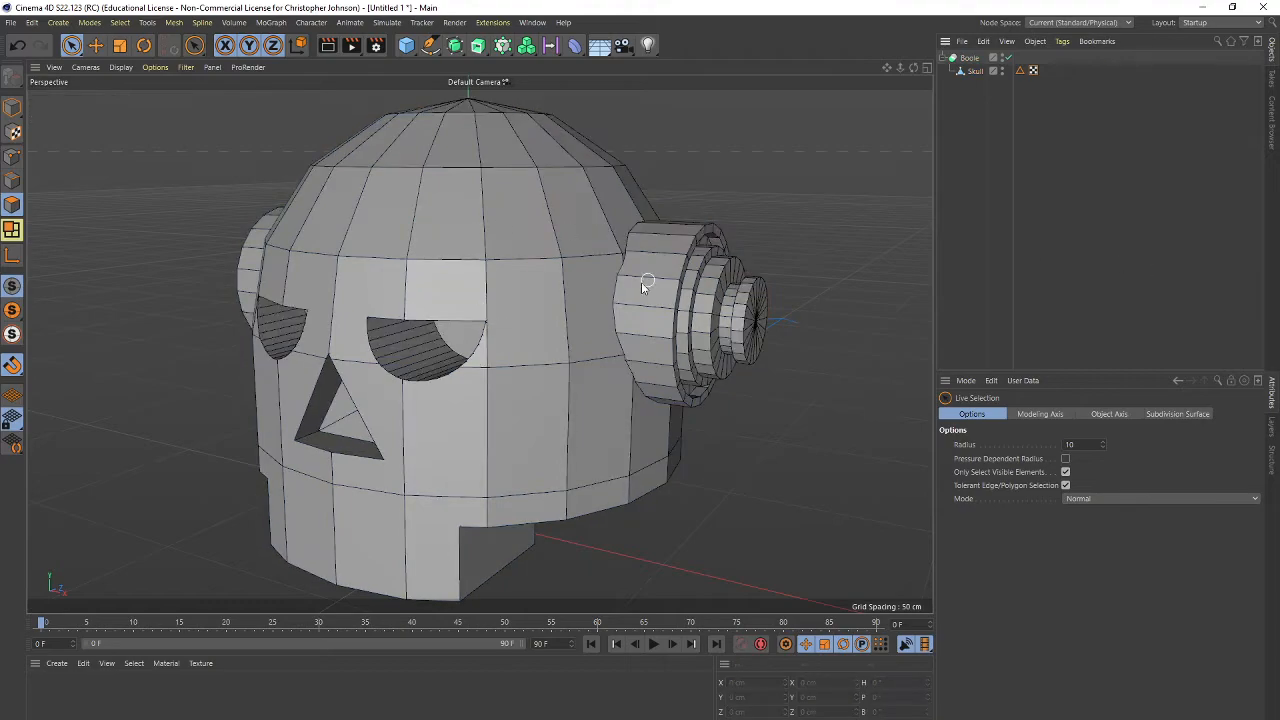
Add a cube at the origin and set its X size to 45 cm and Y size to 20 cm.
{"action": "left_click_drag", "start_coordinate": [643, 287], "coordinate": [597, 317], "text": "alt"}
{"action": "left_click_drag", "start_coordinate": [491, 391], "coordinate": [435, 197], "text": "alt"}
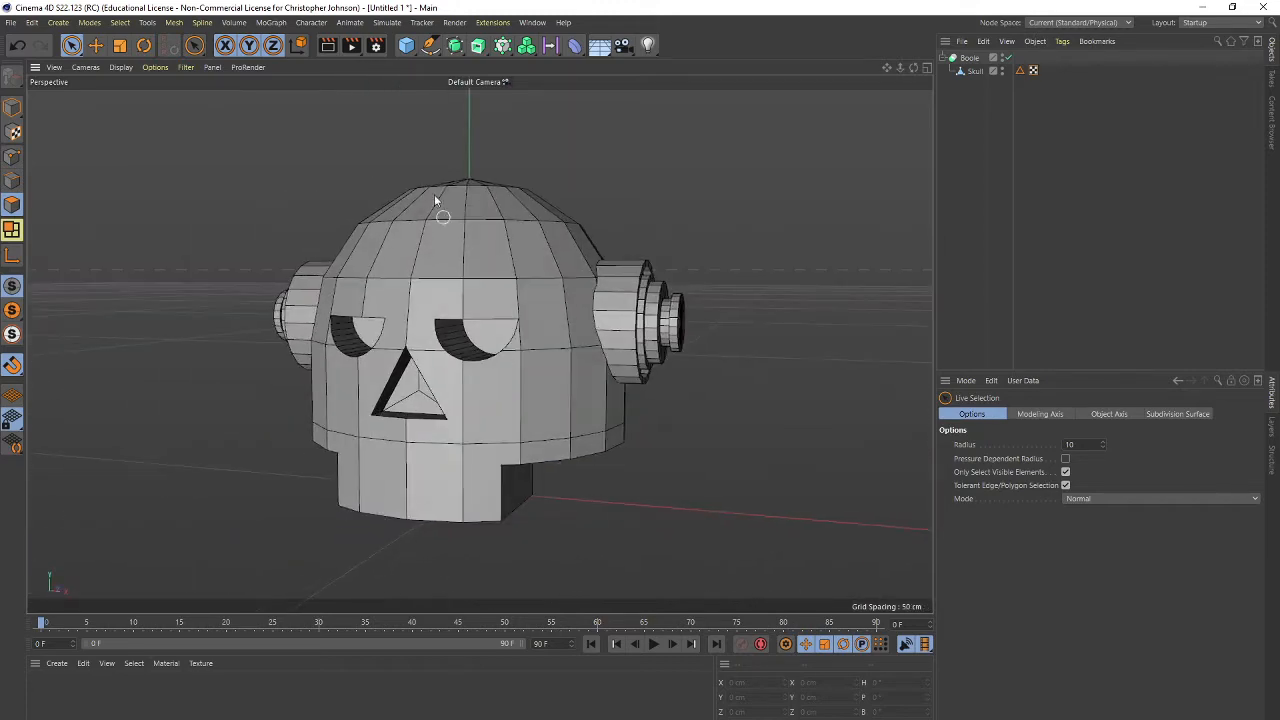
{"action": "left_click", "coordinate": [406, 45]}
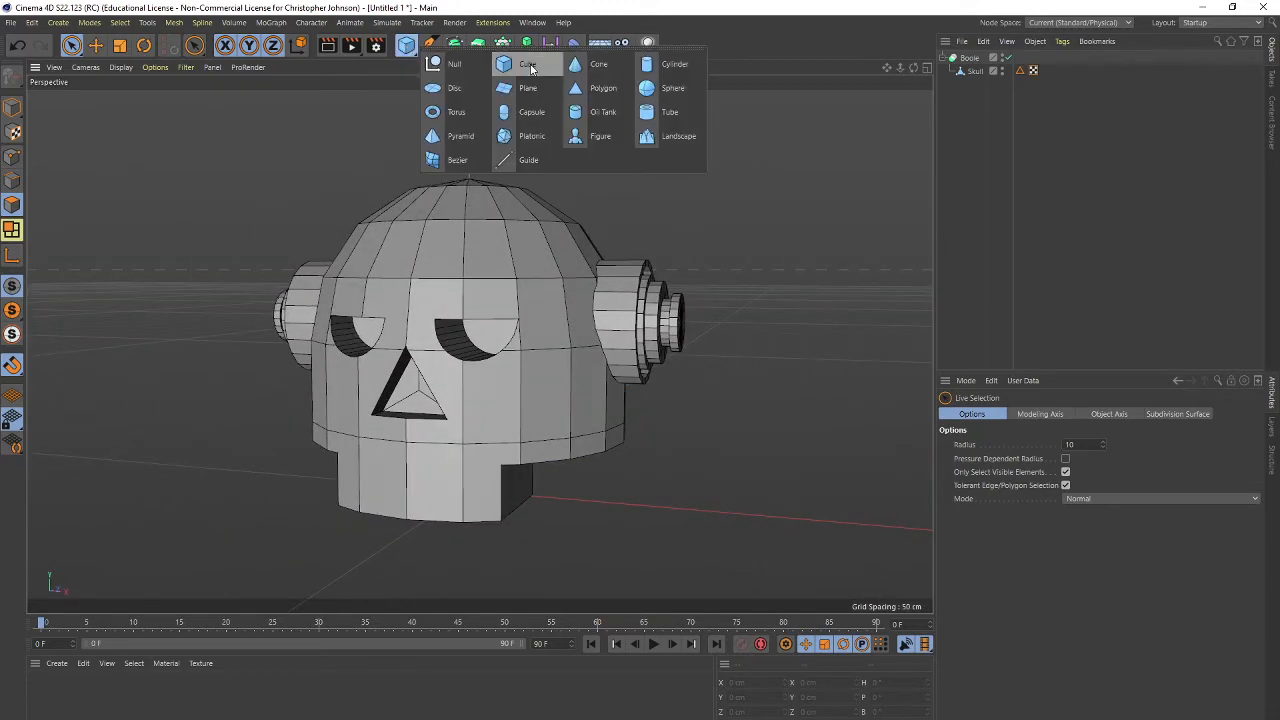
{"action": "left_click", "coordinate": [530, 66]}
{"action": "scroll", "coordinate": [786, 371], "scroll_direction": "down", "scroll_amount": 5}
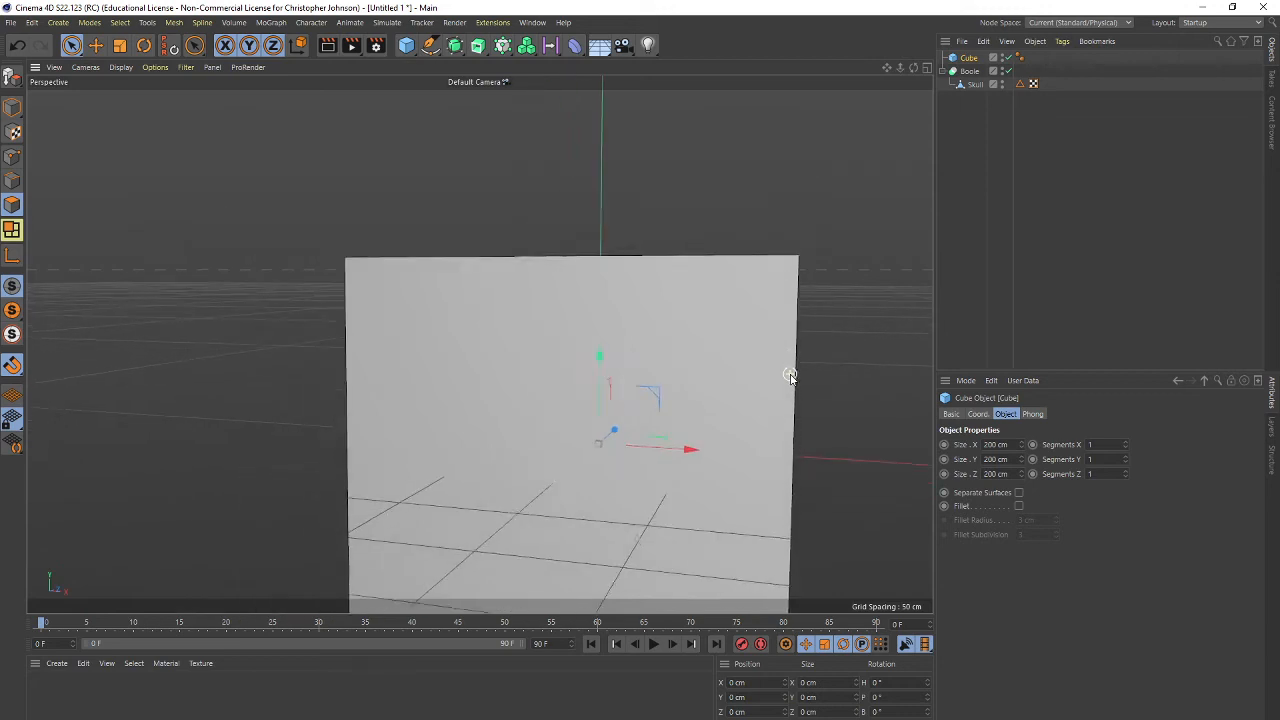
{"action": "scroll", "coordinate": [790, 376], "scroll_direction": "up", "scroll_amount": 2}
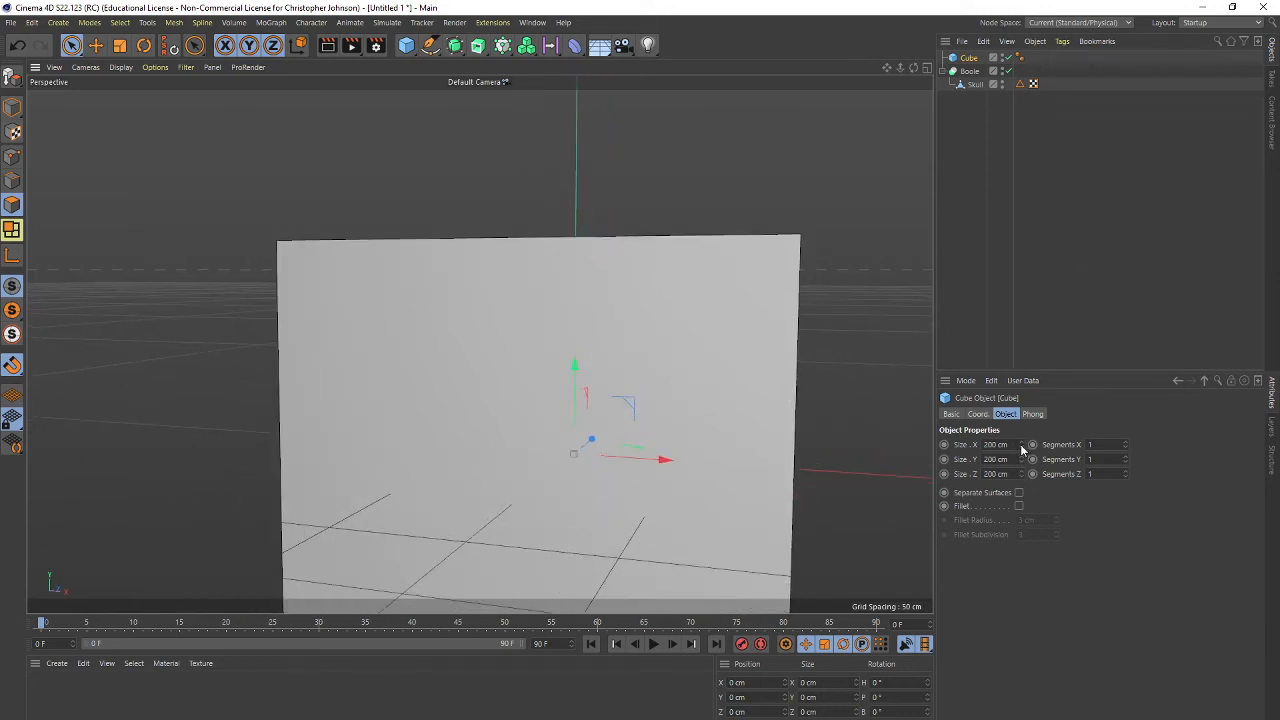
{"action": "left_click_drag", "start_coordinate": [1022, 450], "coordinate": [1021, 488]}
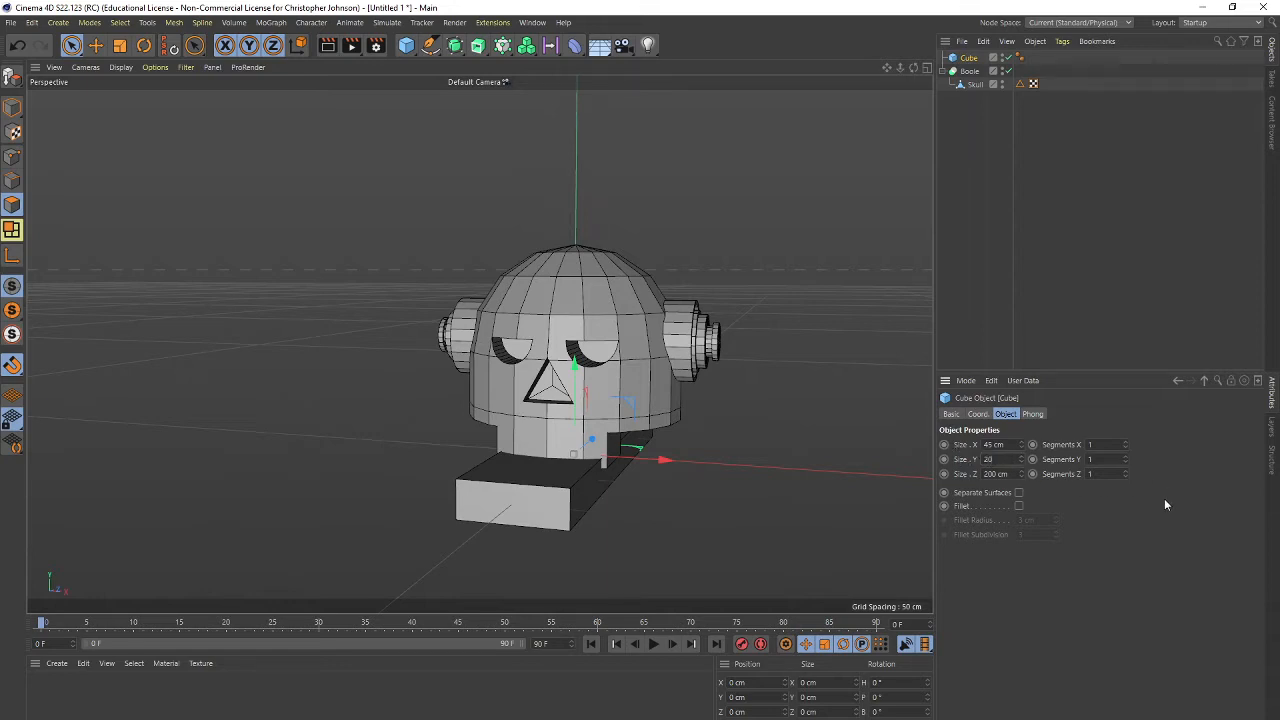
{"action": "key", "text": "Return"}
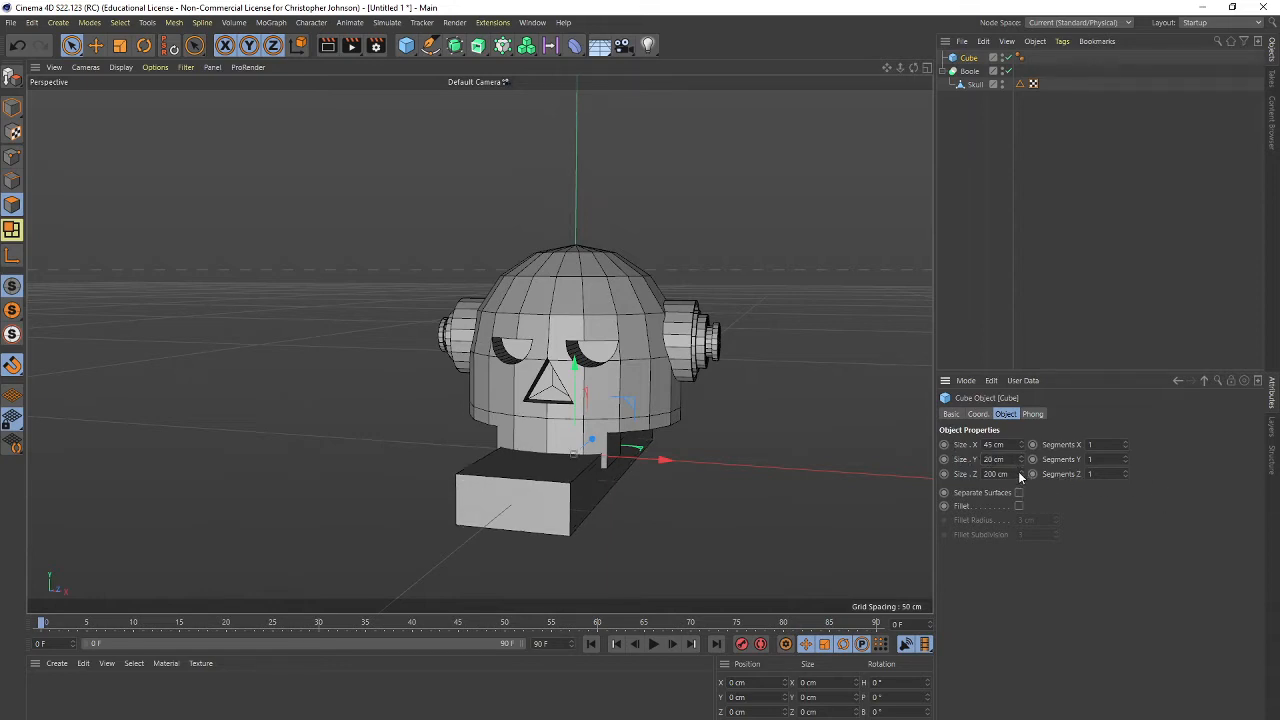
Set the cube's Z size to 10 cm.
{"action": "left_click_drag", "start_coordinate": [694, 394], "coordinate": [508, 325], "text": "alt"}
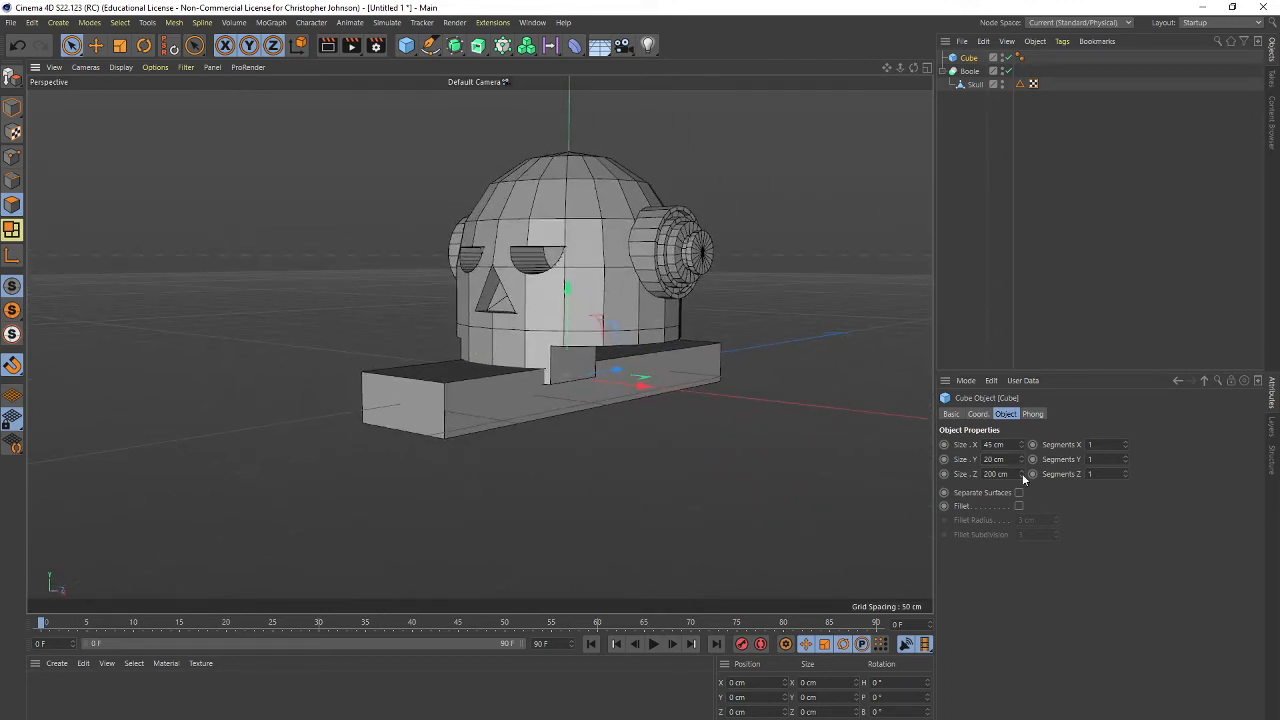
{"action": "left_click_drag", "start_coordinate": [1021, 474], "coordinate": [1021, 565]}
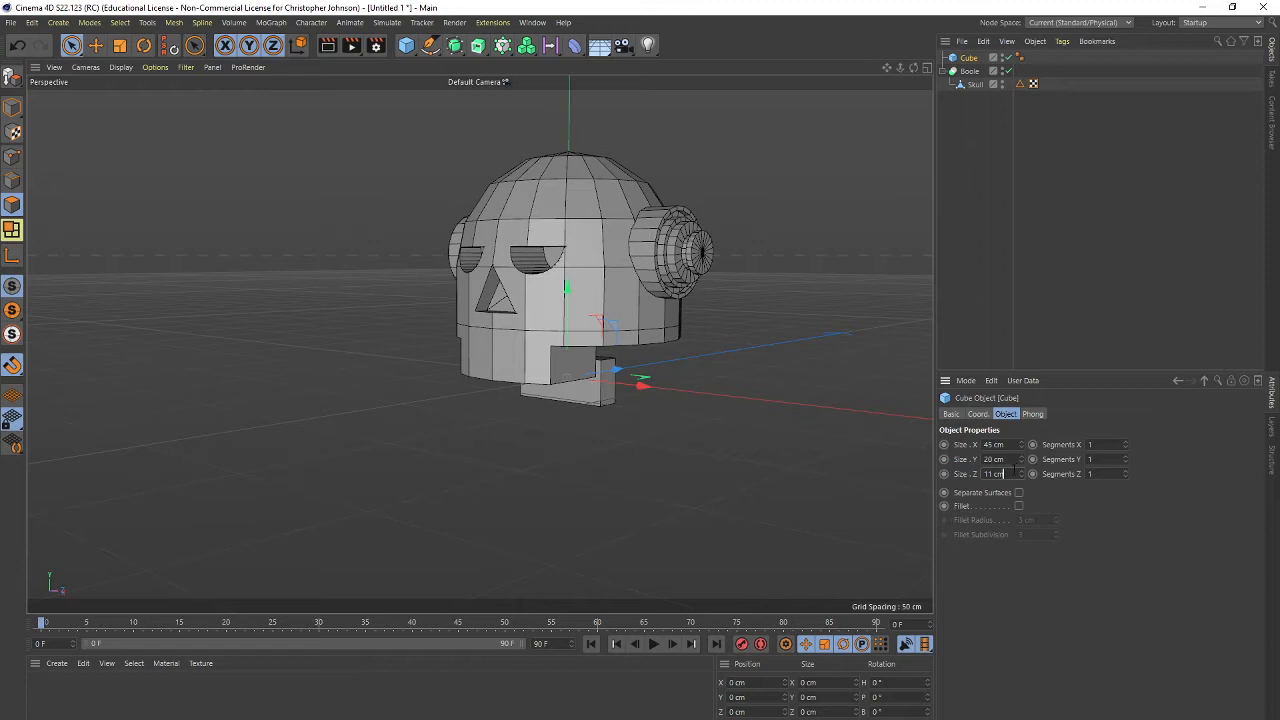
{"action": "type", "text": "1"}
Move the cube forward beneath the front of the jaw and divide it into 5 segments along X.
{"action": "scroll", "coordinate": [645, 425], "scroll_direction": "up", "scroll_amount": 5}
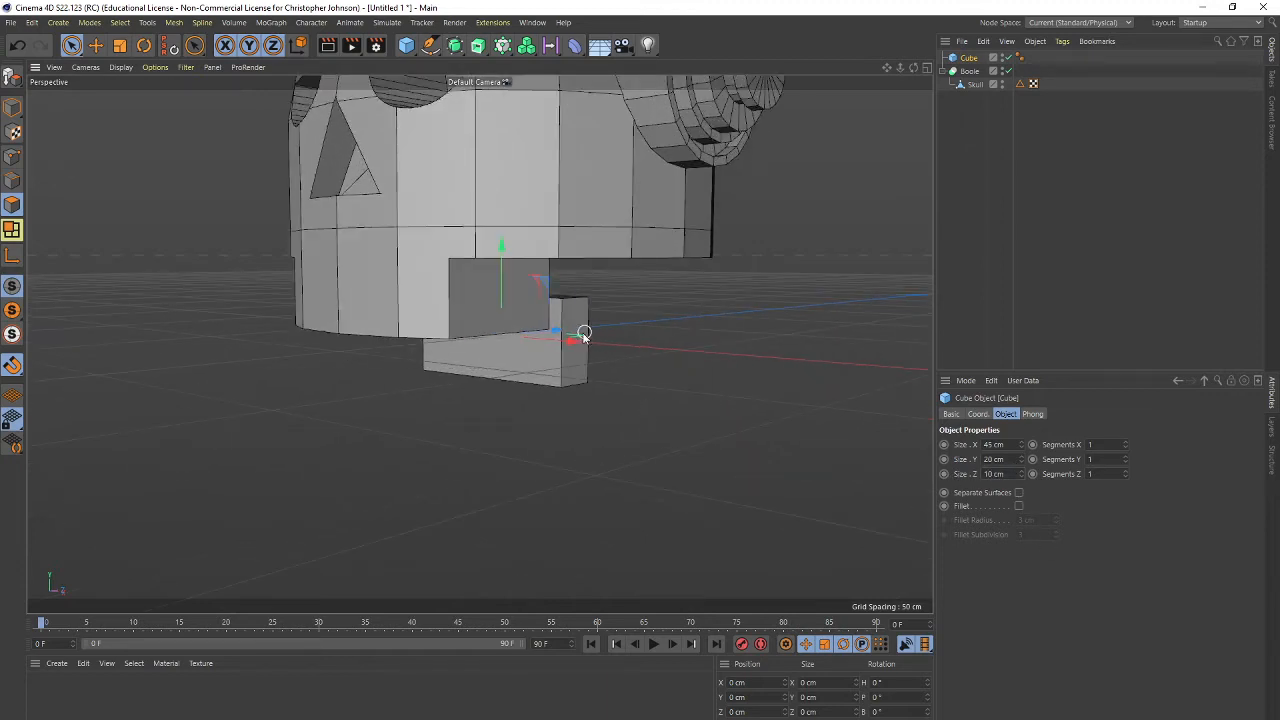
{"action": "left_click_drag", "start_coordinate": [580, 334], "coordinate": [685, 350]}
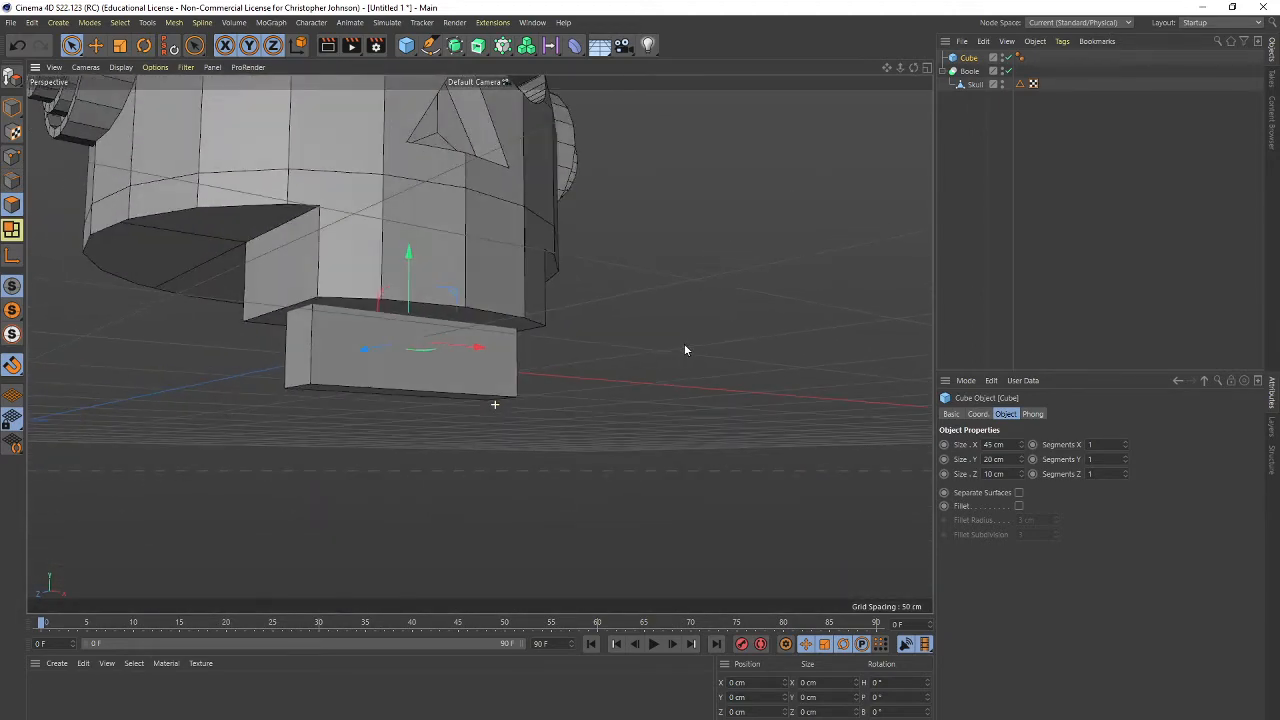
{"action": "left_click", "coordinate": [1124, 443]}
{"action": "left_click", "coordinate": [1124, 443]}
{"action": "left_click", "coordinate": [1124, 443]}
{"action": "left_click", "coordinate": [1124, 444]}
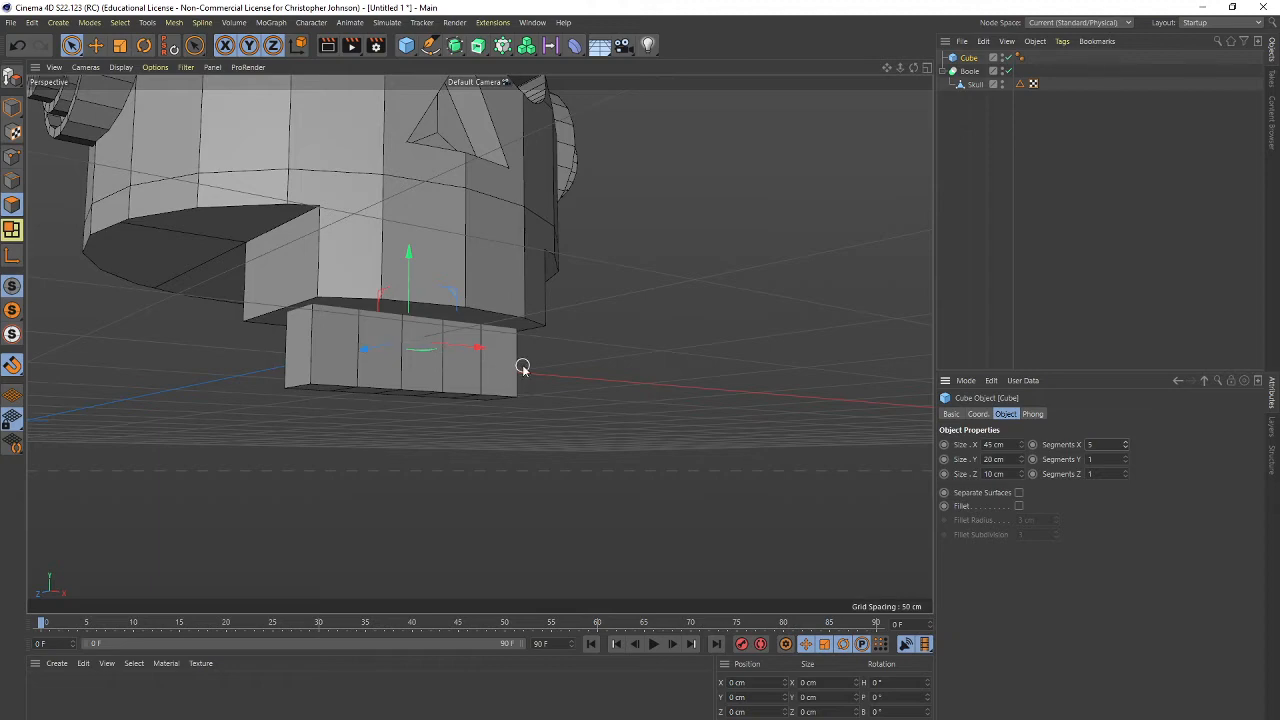
Select the underside polygon of the skull's front jaw and raise it about 9 cm.
{"action": "left_click_drag", "start_coordinate": [614, 409], "coordinate": [657, 378], "text": "alt"}
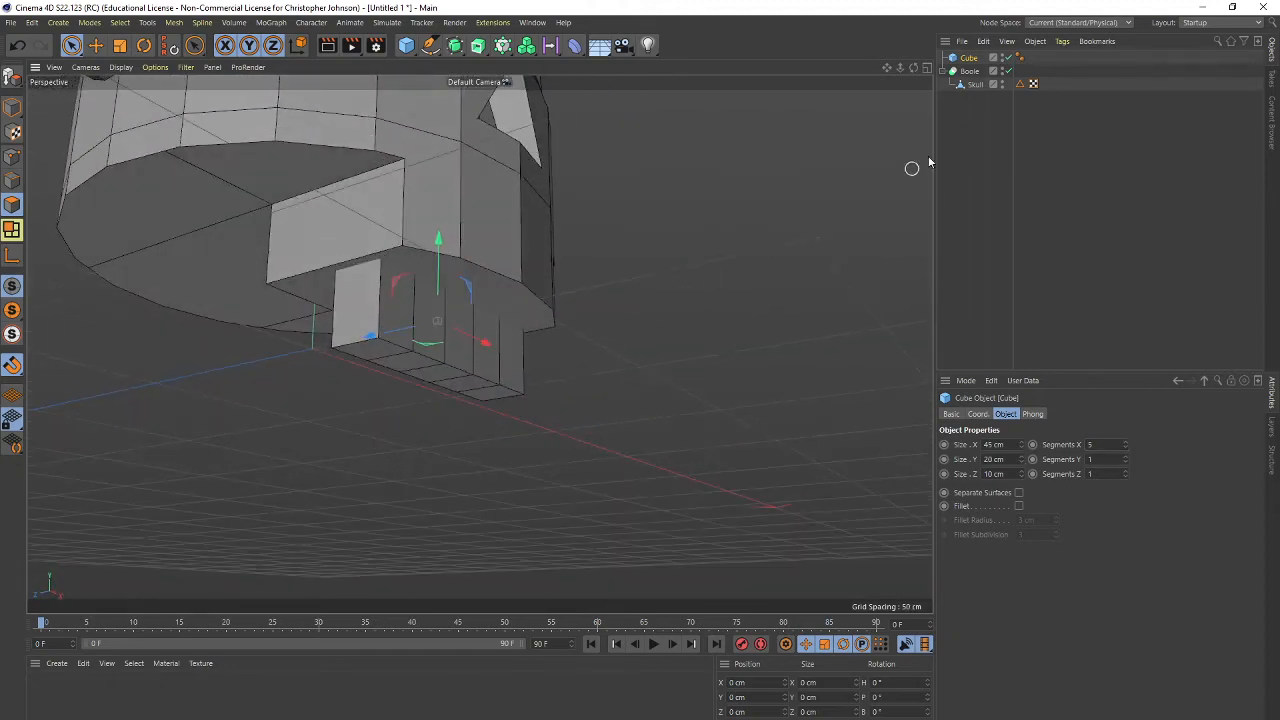
{"action": "left_click", "coordinate": [972, 86]}
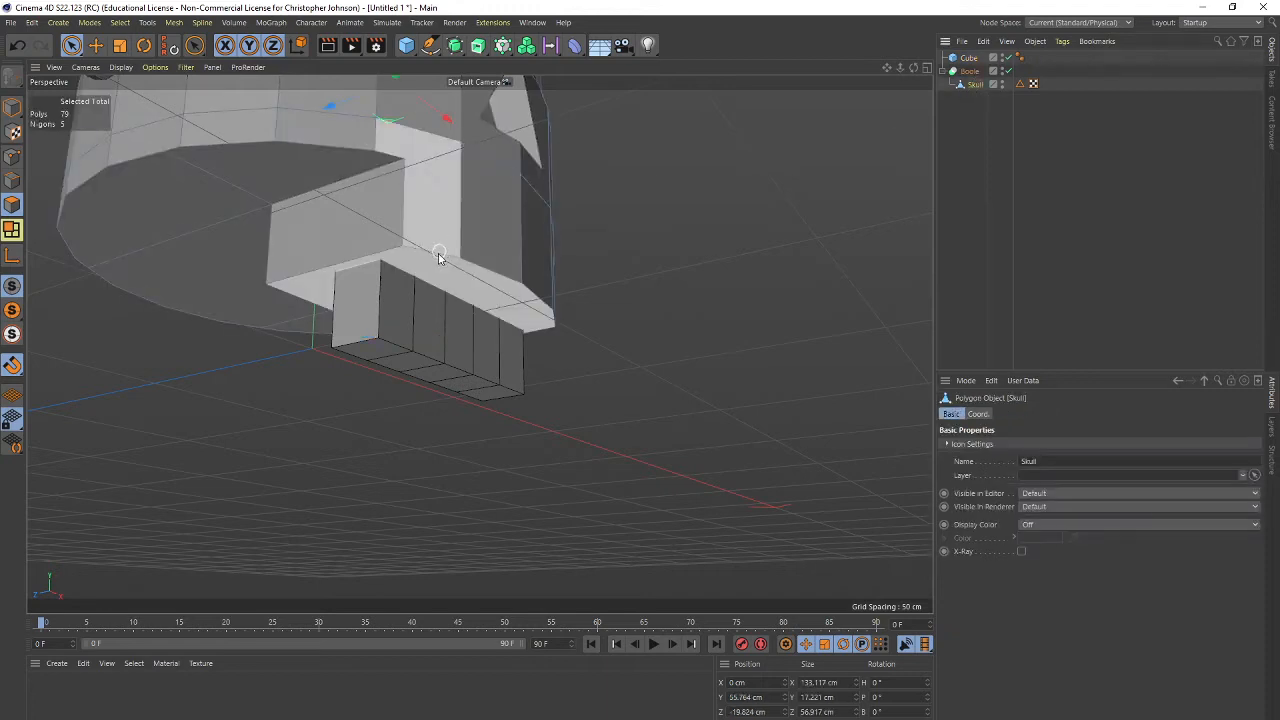
{"action": "left_click", "coordinate": [457, 284]}
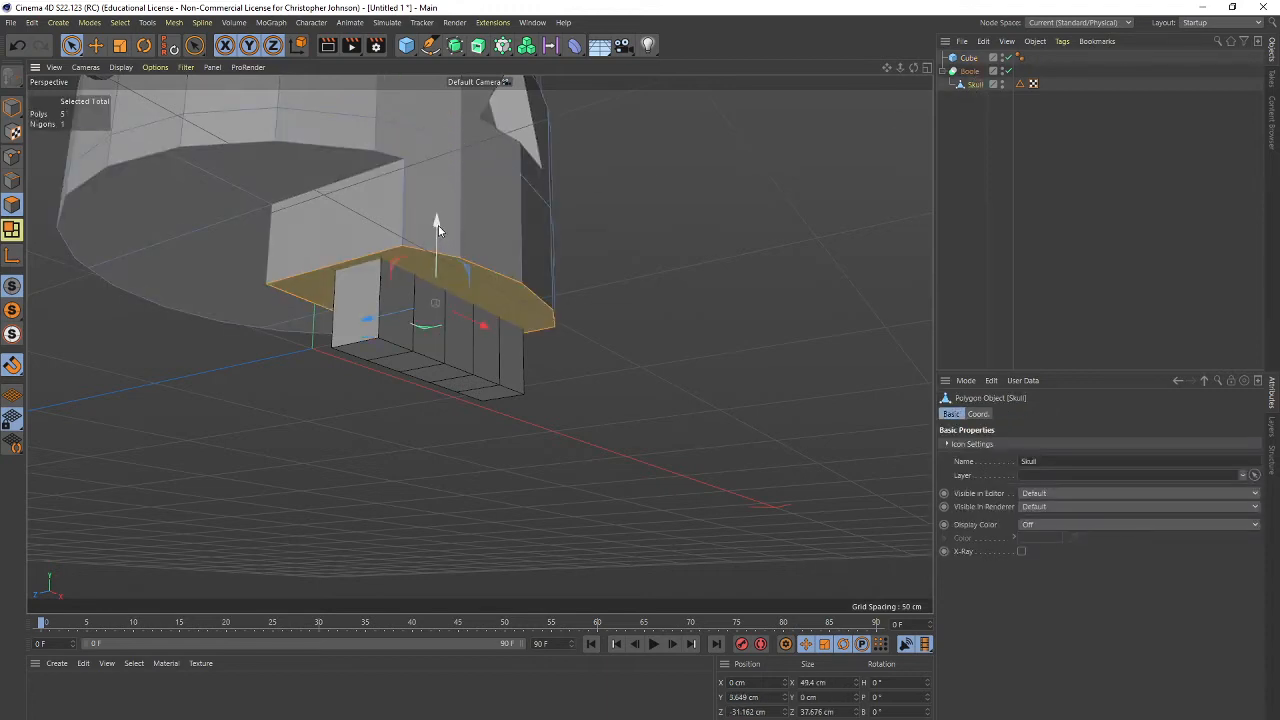
{"action": "left_click_drag", "start_coordinate": [438, 225], "coordinate": [436, 189]}
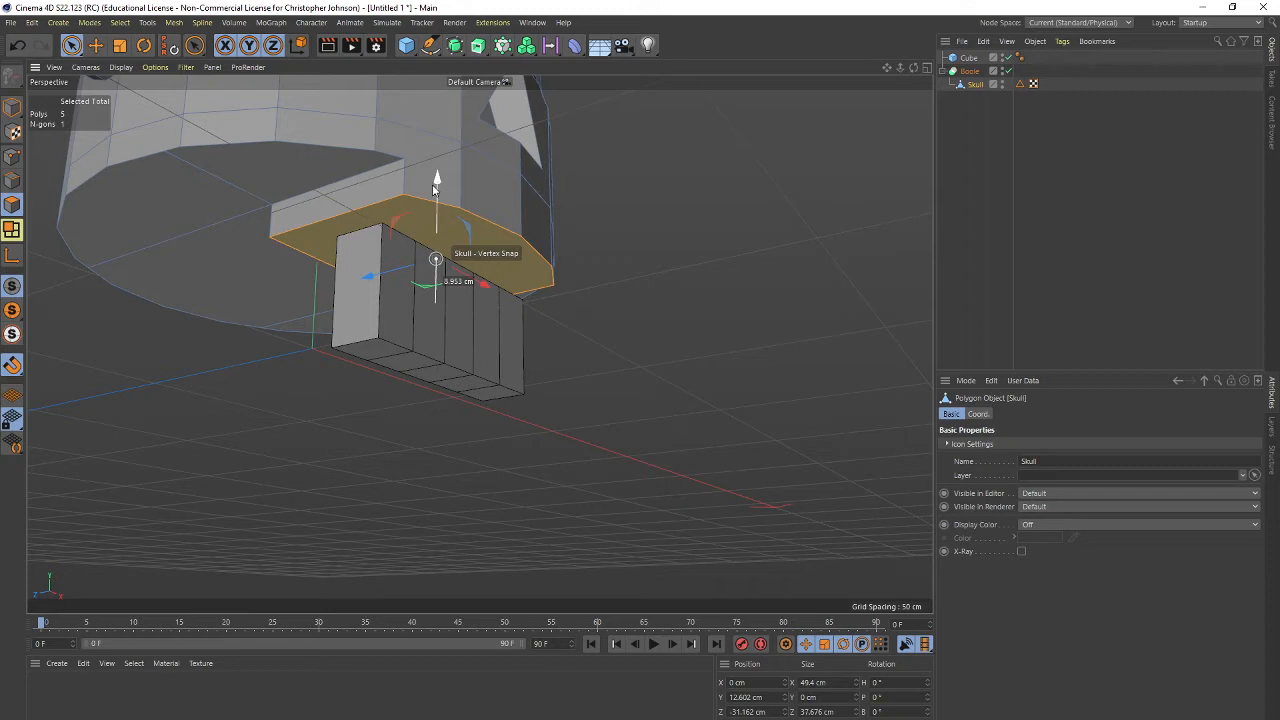
Raise the segmented cube against the underside of the skull's front jaw and slide it slightly forward.
{"action": "scroll", "coordinate": [504, 390], "scroll_direction": "down", "scroll_amount": 3}
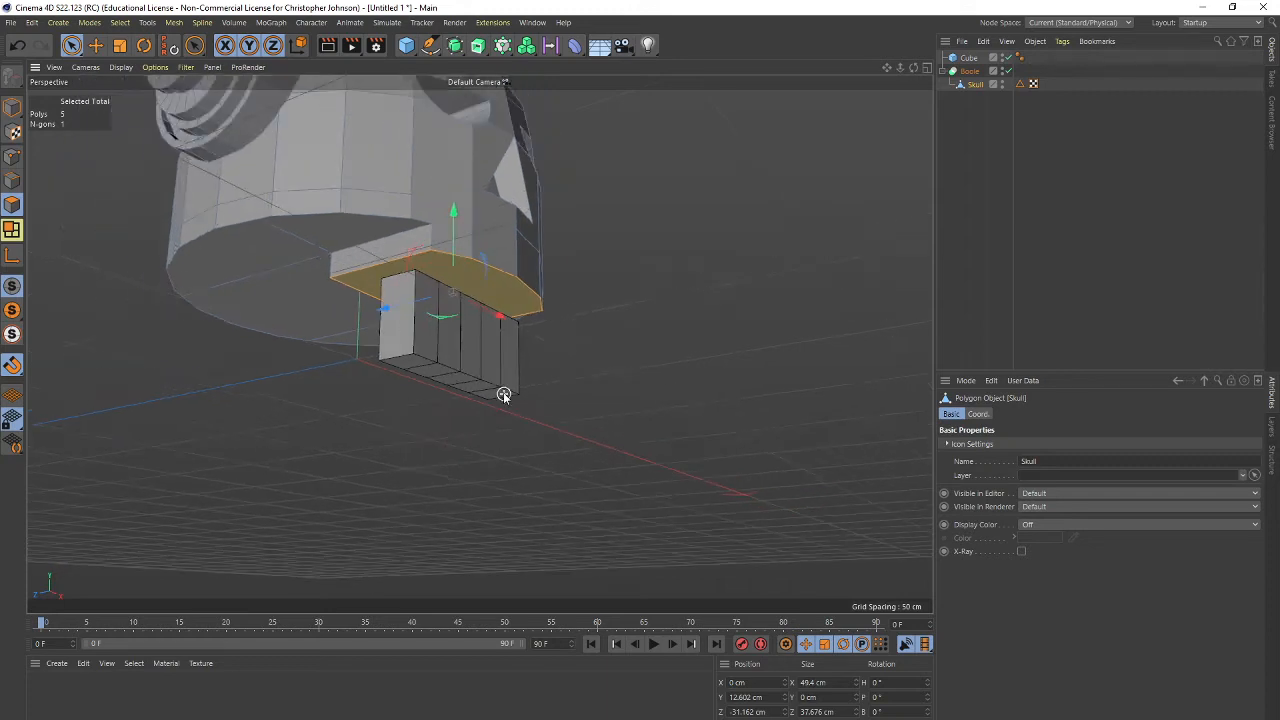
{"action": "scroll", "coordinate": [503, 388], "scroll_direction": "up", "scroll_amount": 5}
{"action": "left_click_drag", "start_coordinate": [502, 388], "coordinate": [479, 330], "text": "alt"}
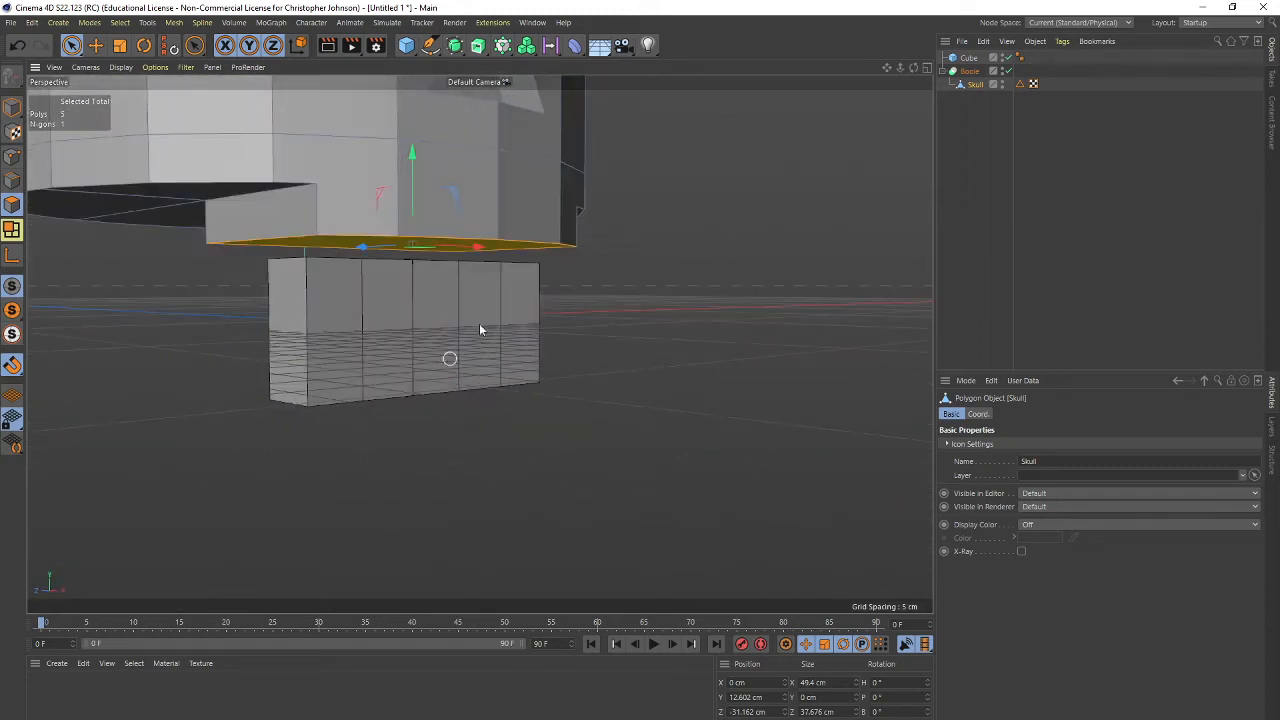
{"action": "left_click", "coordinate": [975, 60]}
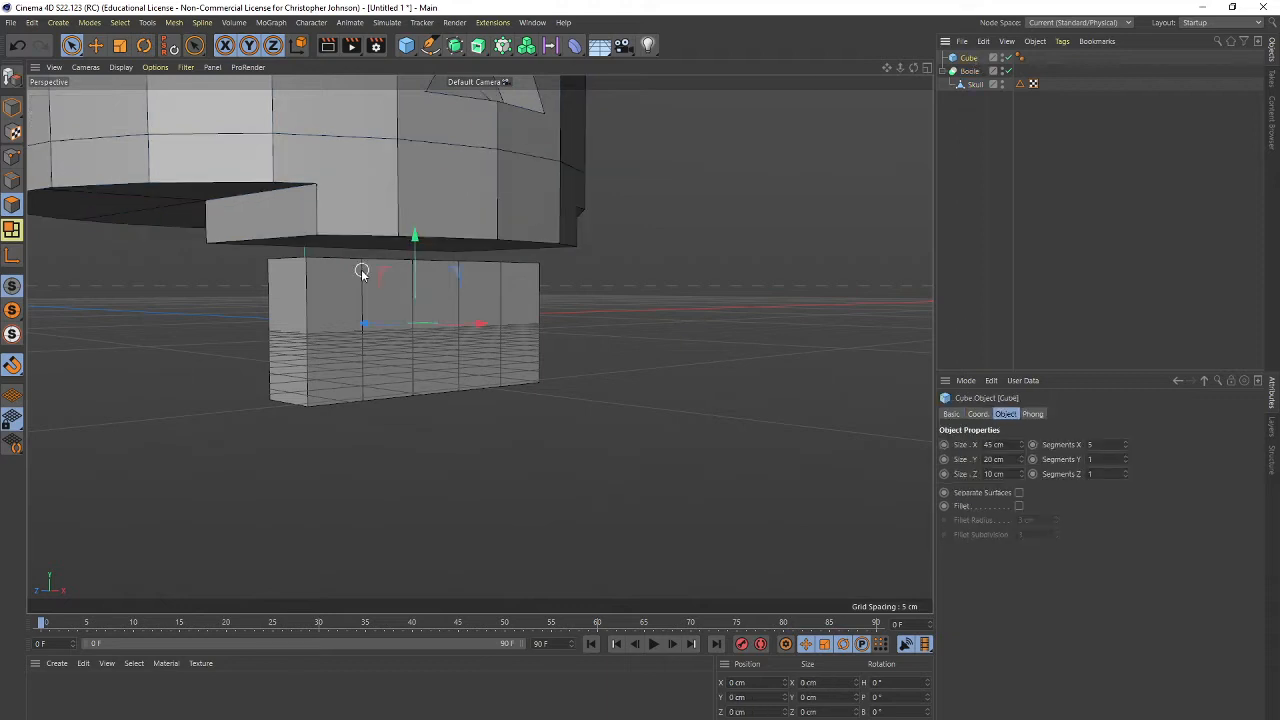
{"action": "left_click_drag", "start_coordinate": [415, 235], "coordinate": [471, 297]}
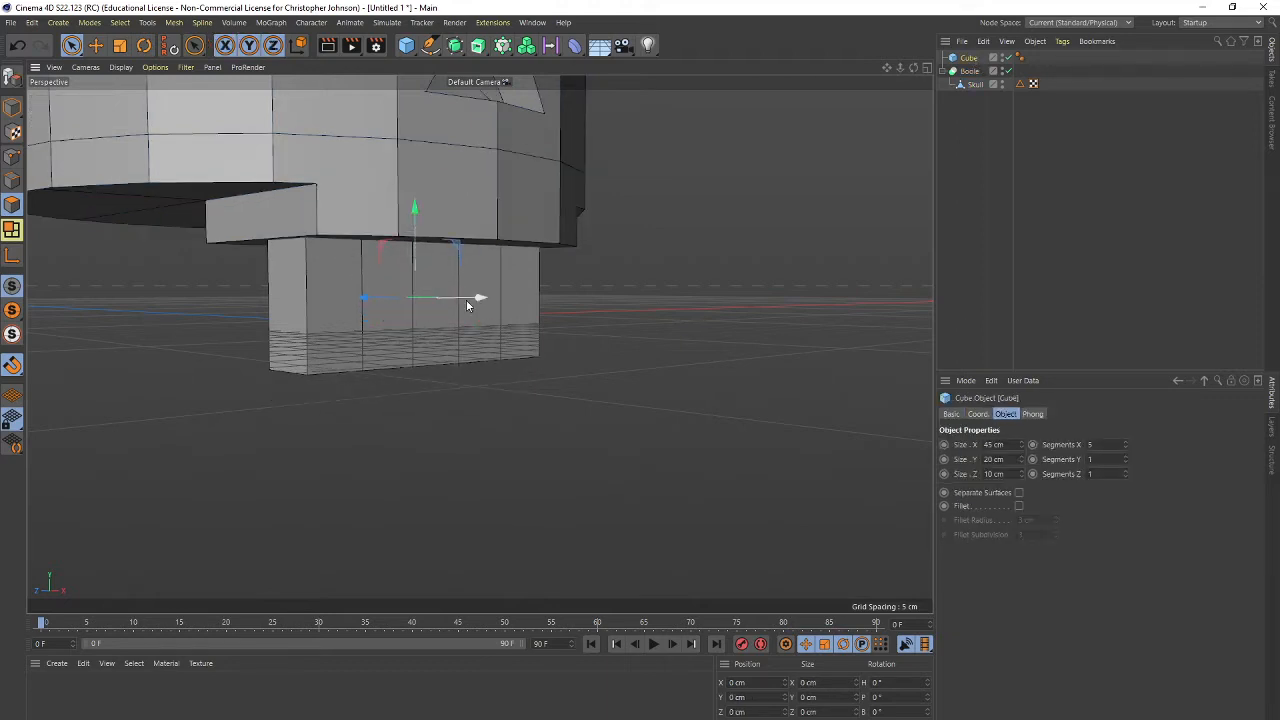
{"action": "left_click_drag", "start_coordinate": [488, 388], "coordinate": [611, 392], "text": "alt"}
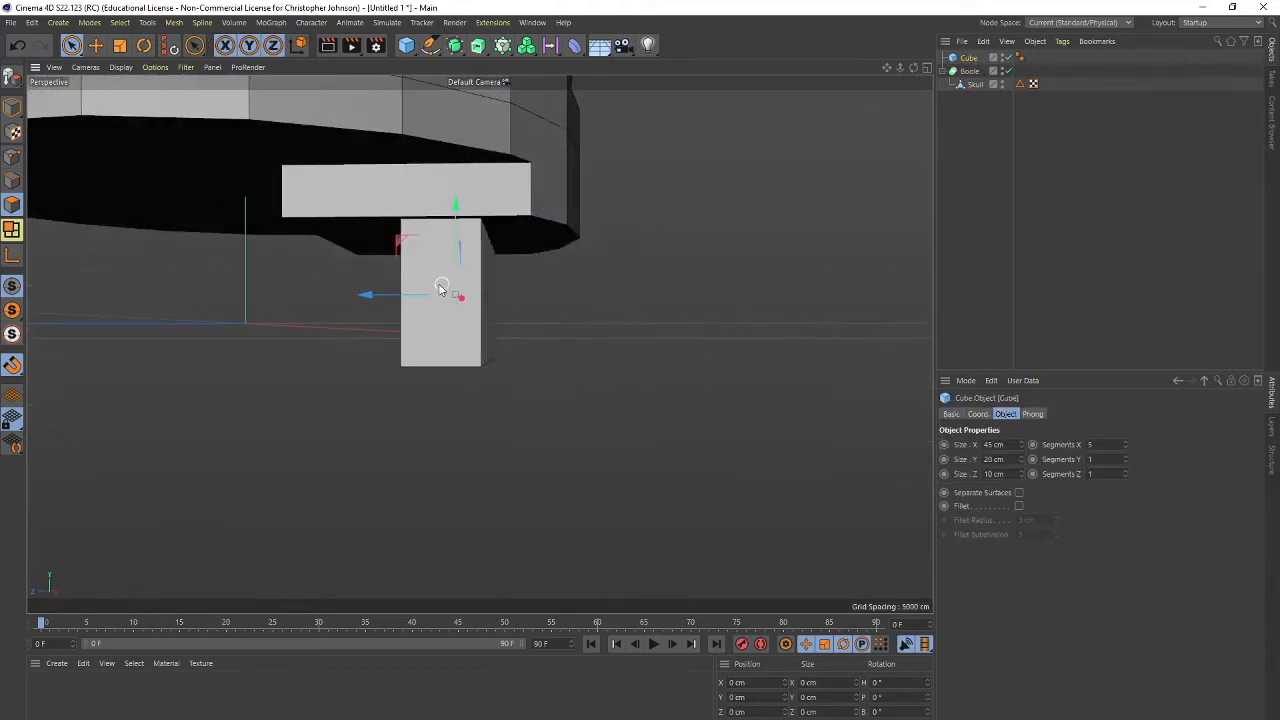
{"action": "left_click_drag", "start_coordinate": [365, 296], "coordinate": [403, 294]}
{"action": "left_click_drag", "start_coordinate": [586, 317], "coordinate": [555, 313], "text": "alt"}
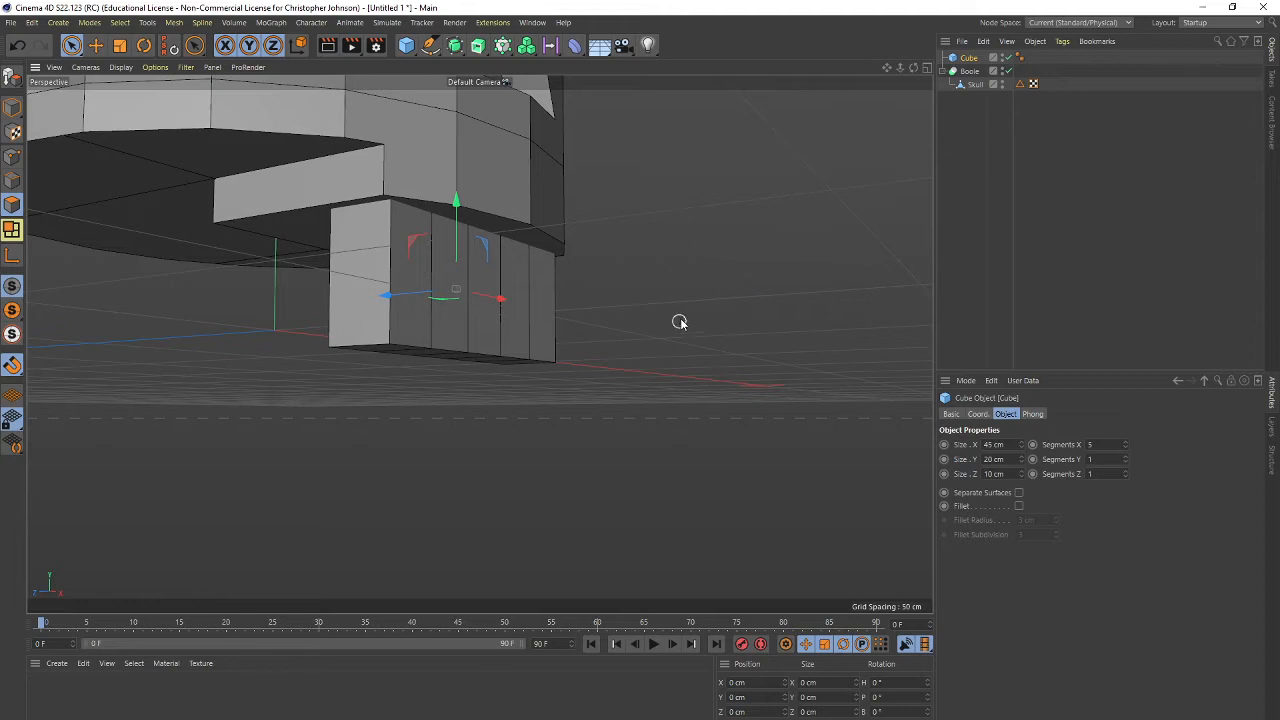
Show the four-view layout framed on the teeth cube and make the cube editable.
{"action": "middle_click", "coordinate": [757, 265]}
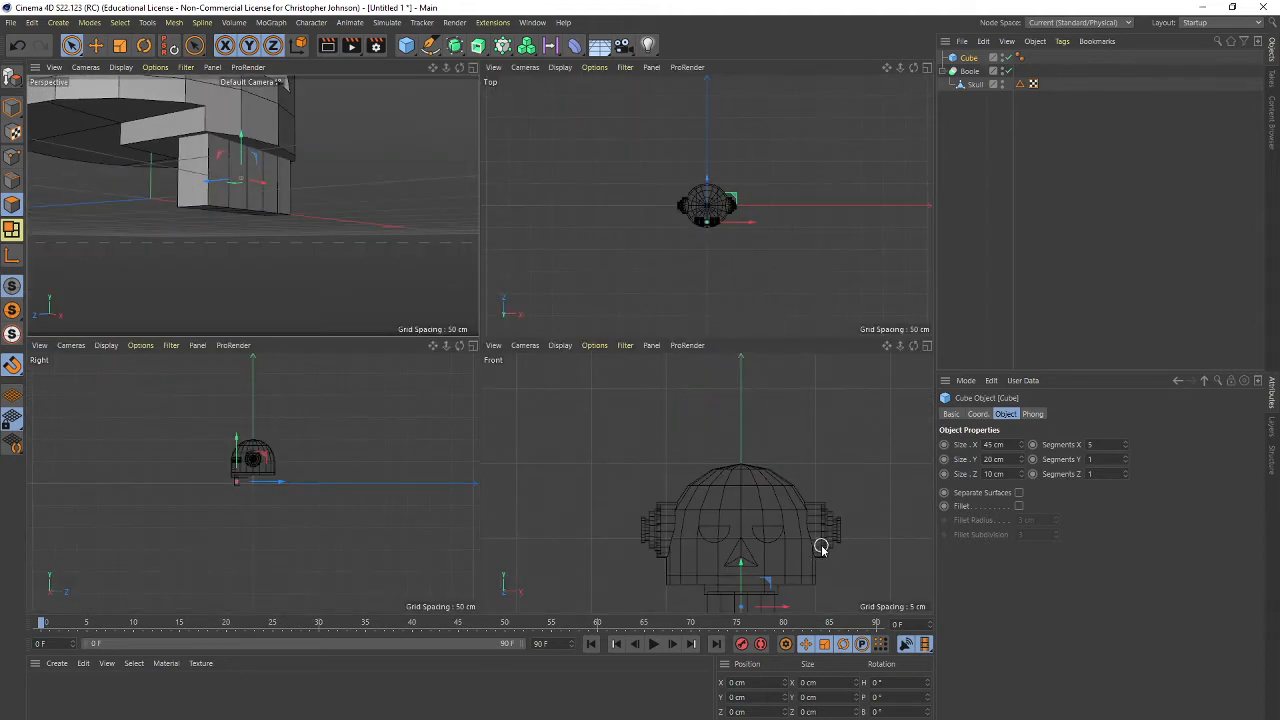
{"action": "key", "text": "o"}
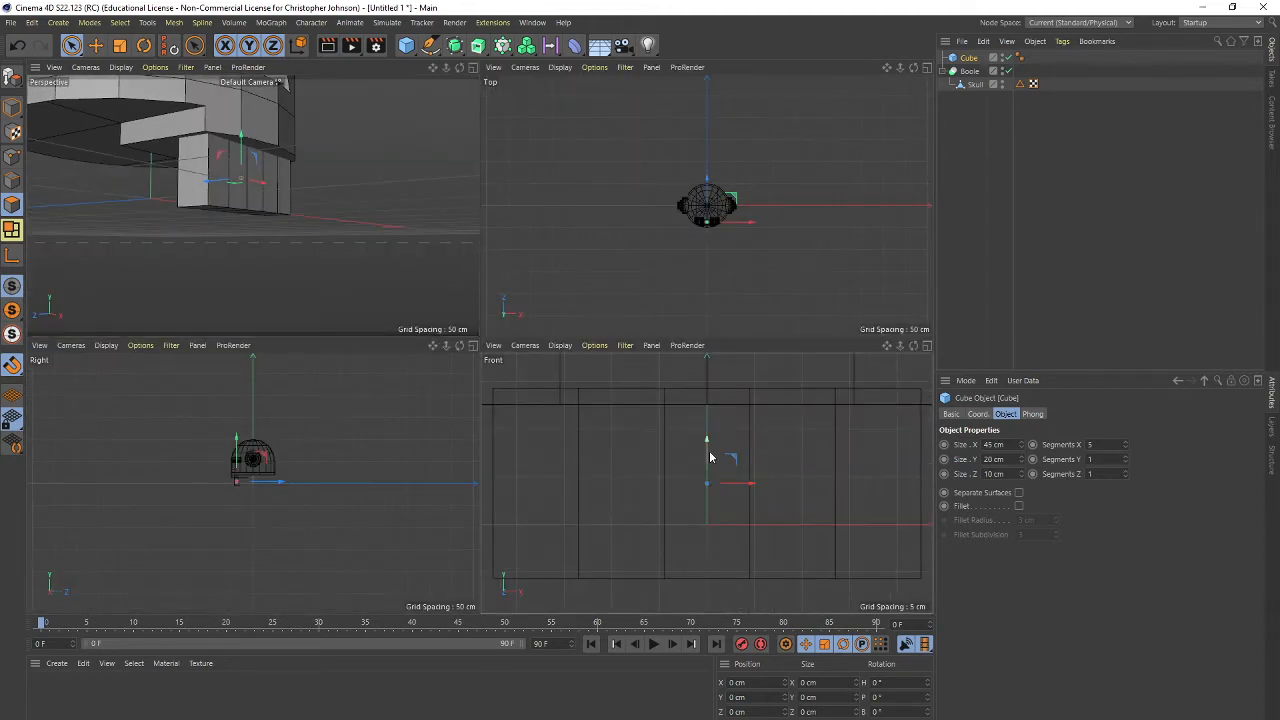
{"action": "key", "text": "o"}
{"action": "key", "text": "o"}
{"action": "scroll", "coordinate": [289, 474], "scroll_direction": "down", "scroll_amount": 4}
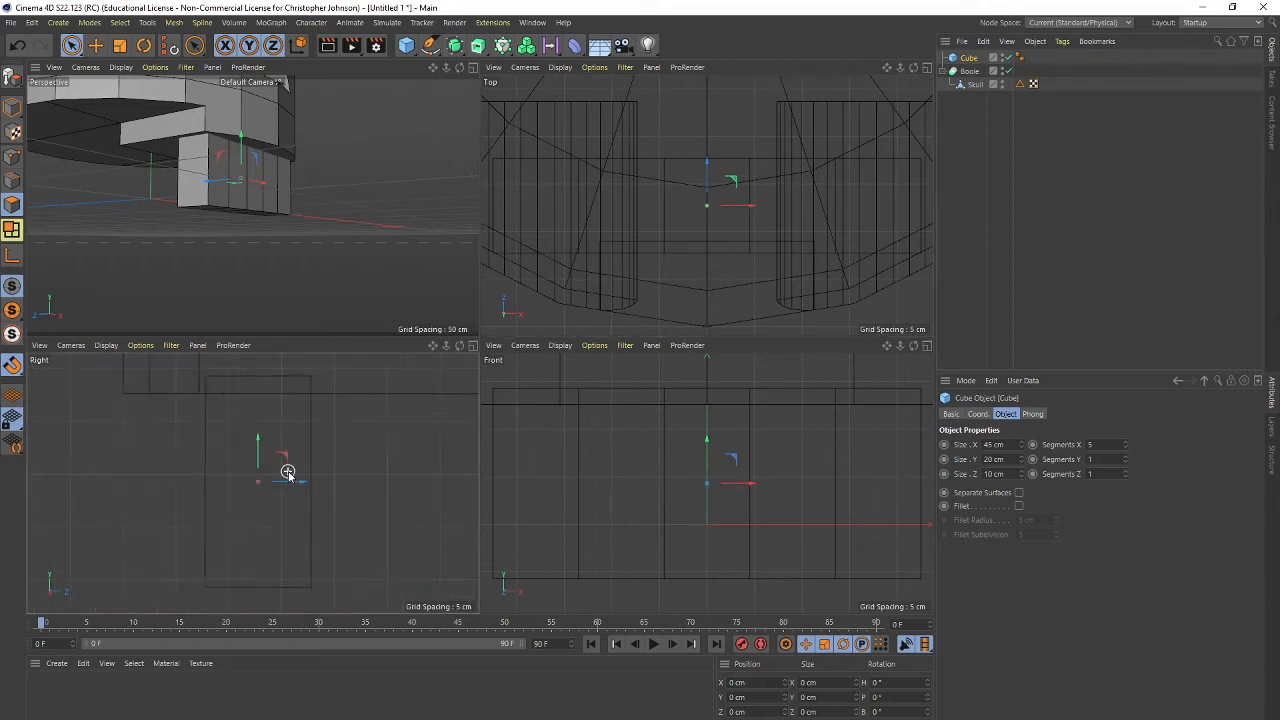
{"action": "scroll", "coordinate": [288, 468], "scroll_direction": "up", "scroll_amount": 1}
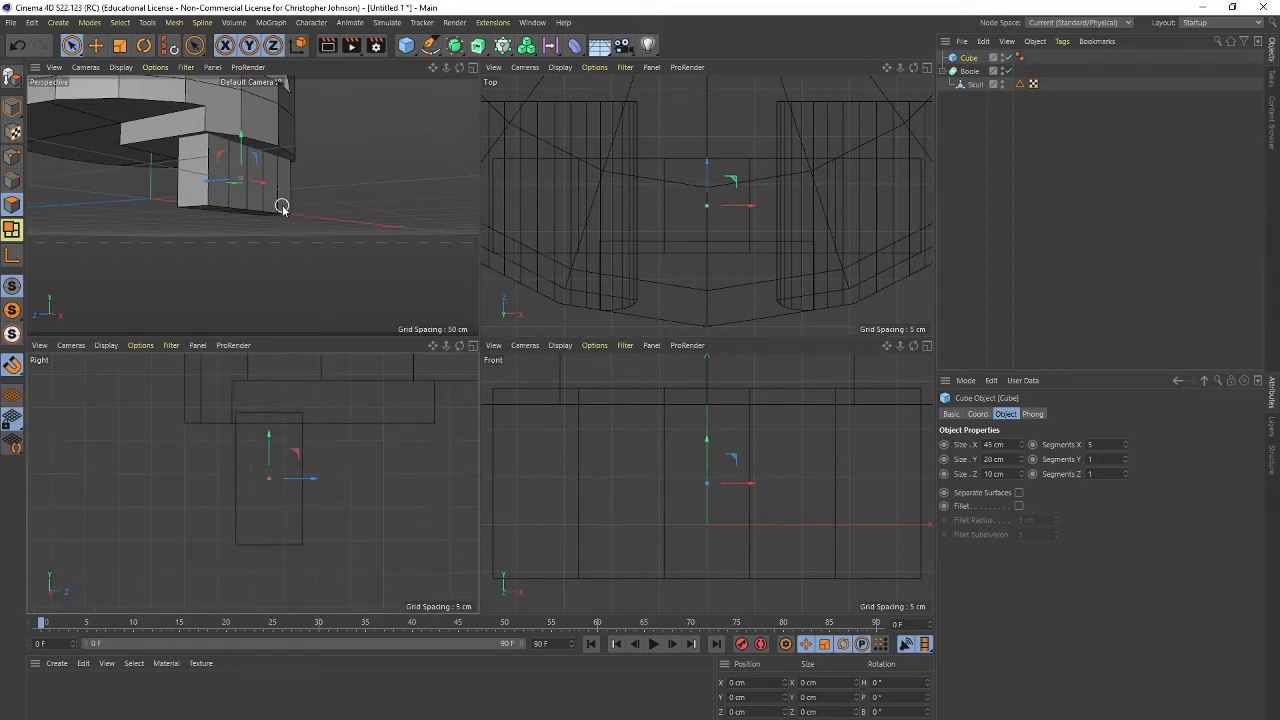
{"action": "key", "text": "o"}
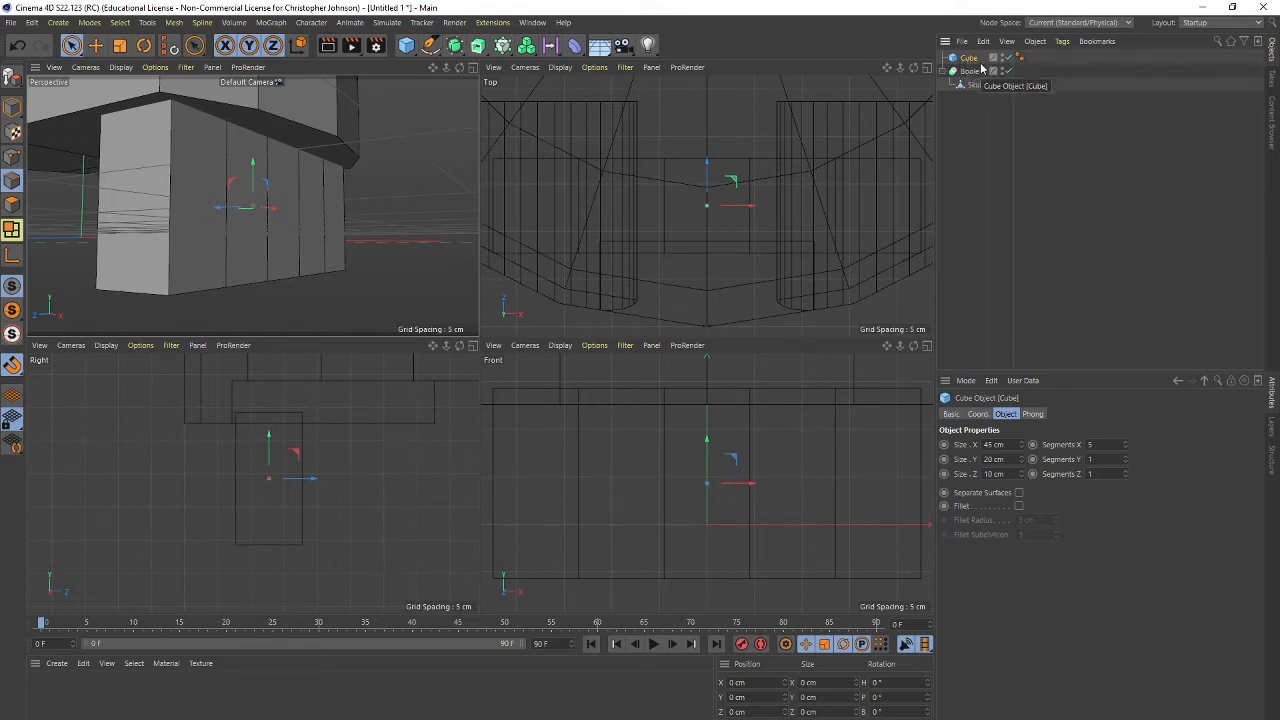
{"action": "key", "text": "c"}
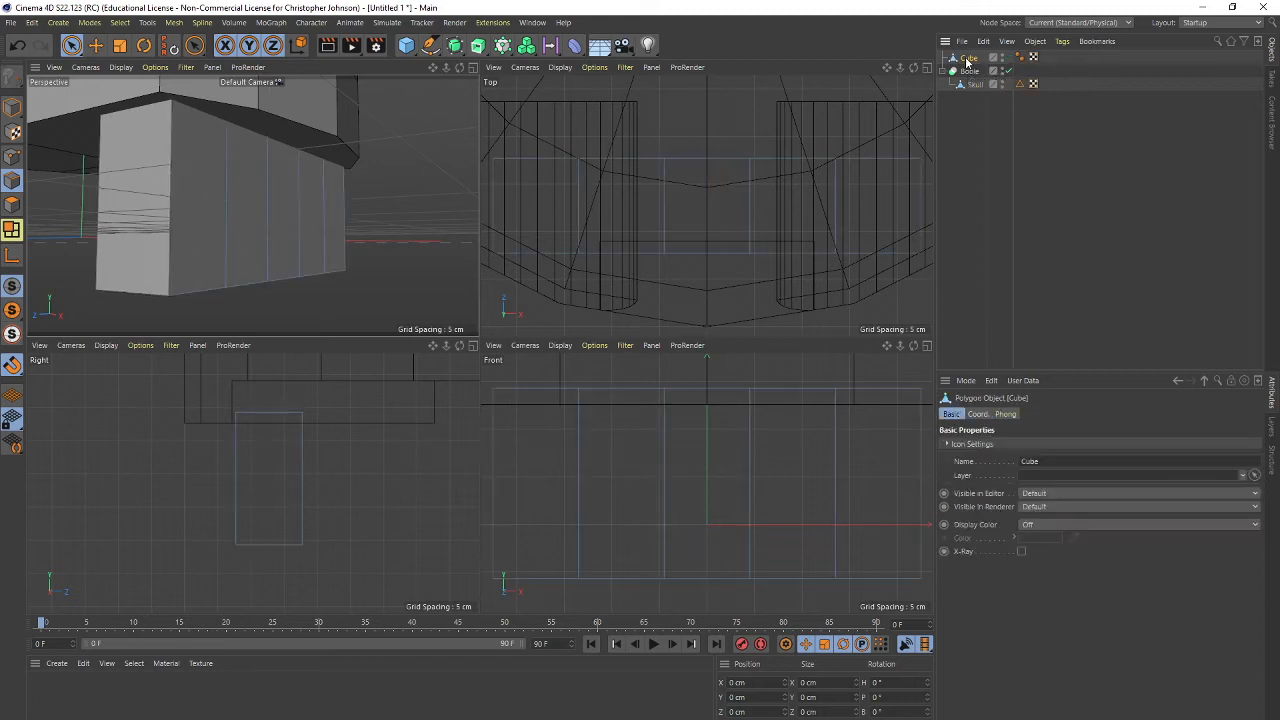
Select the four inner vertical edges on the cube's front face and pull them forward about 4 cm.
{"action": "left_click", "coordinate": [321, 212]}
{"action": "left_click", "coordinate": [297, 248], "text": "shift"}
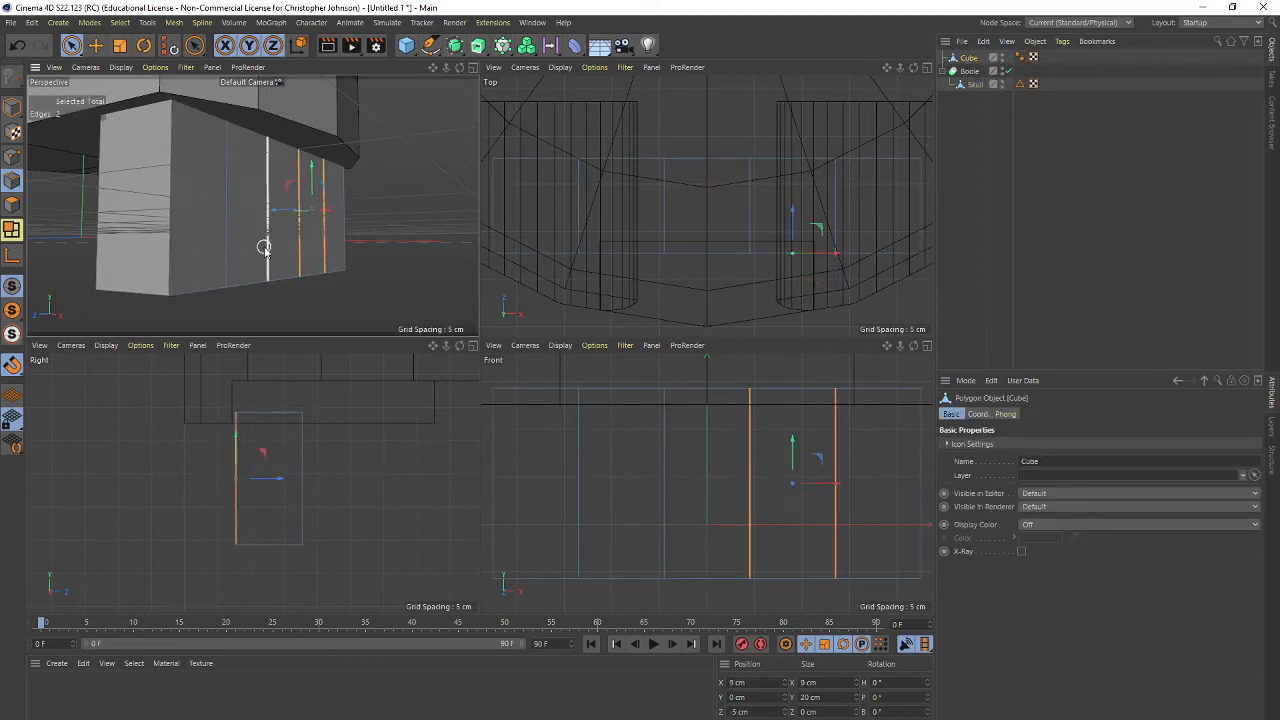
{"action": "left_click", "coordinate": [268, 248], "text": "shift"}
{"action": "left_click", "coordinate": [228, 248], "text": "shift"}
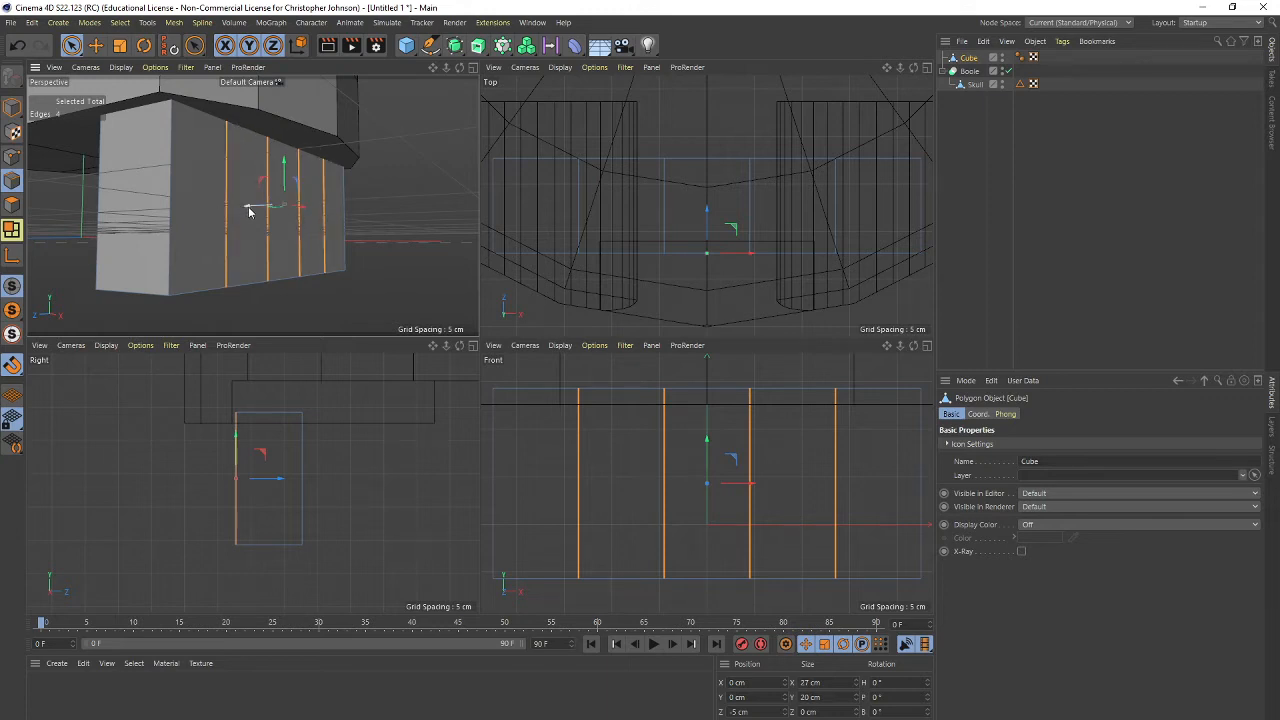
{"action": "left_click_drag", "start_coordinate": [250, 211], "coordinate": [276, 212]}
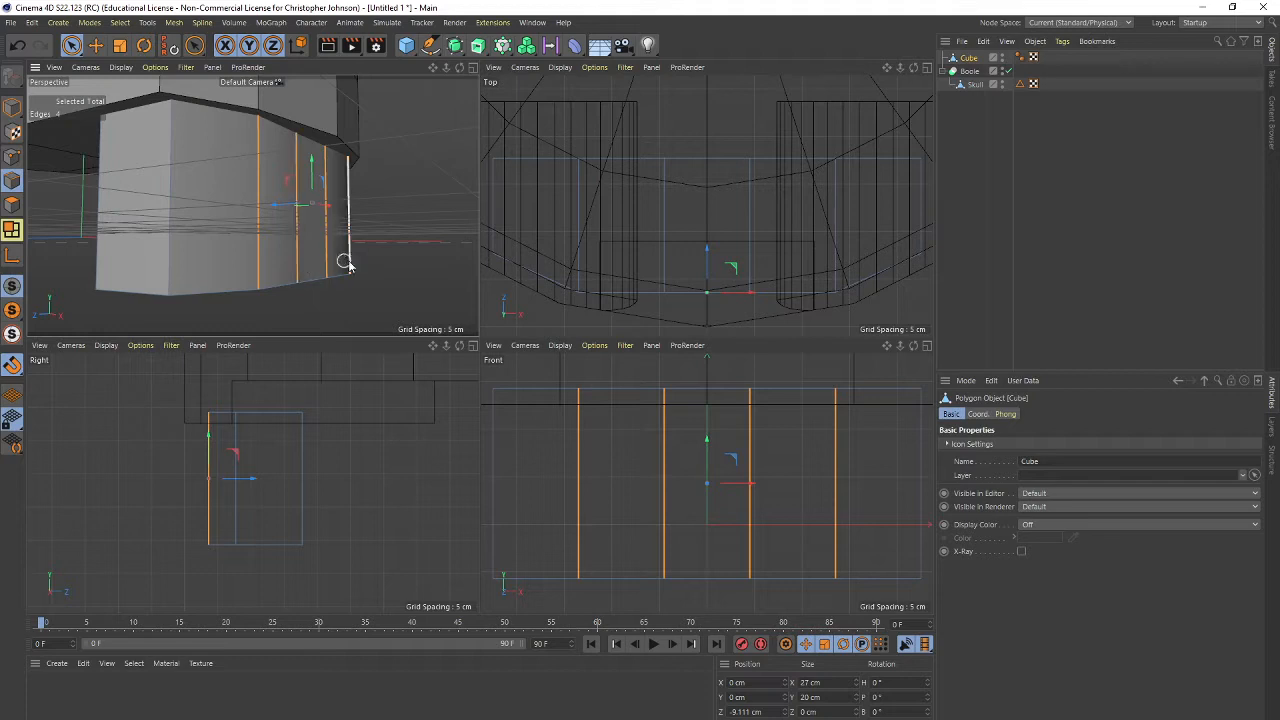
Select the two middle vertical edges of the cube's front face and move them about 2 cm further forward.
{"action": "left_click_drag", "start_coordinate": [420, 249], "coordinate": [346, 246], "text": "alt"}
{"action": "left_click", "coordinate": [274, 235]}
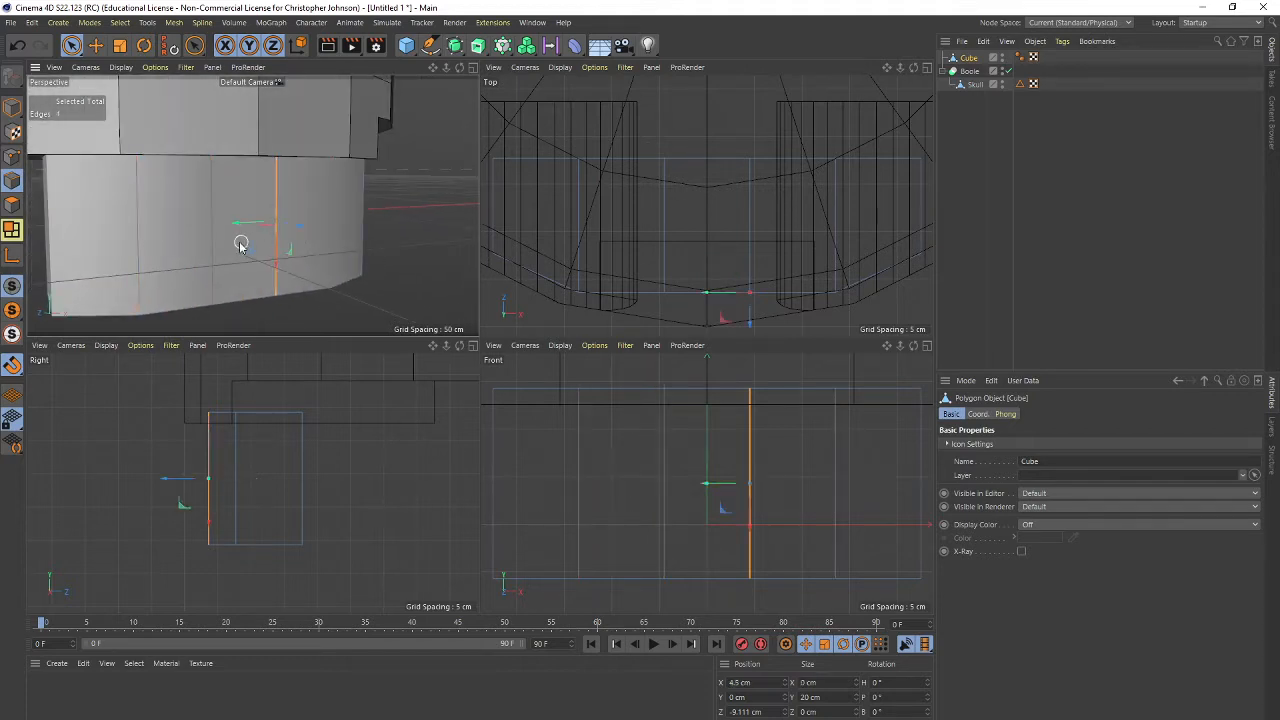
{"action": "left_click", "coordinate": [213, 243], "text": "shift"}
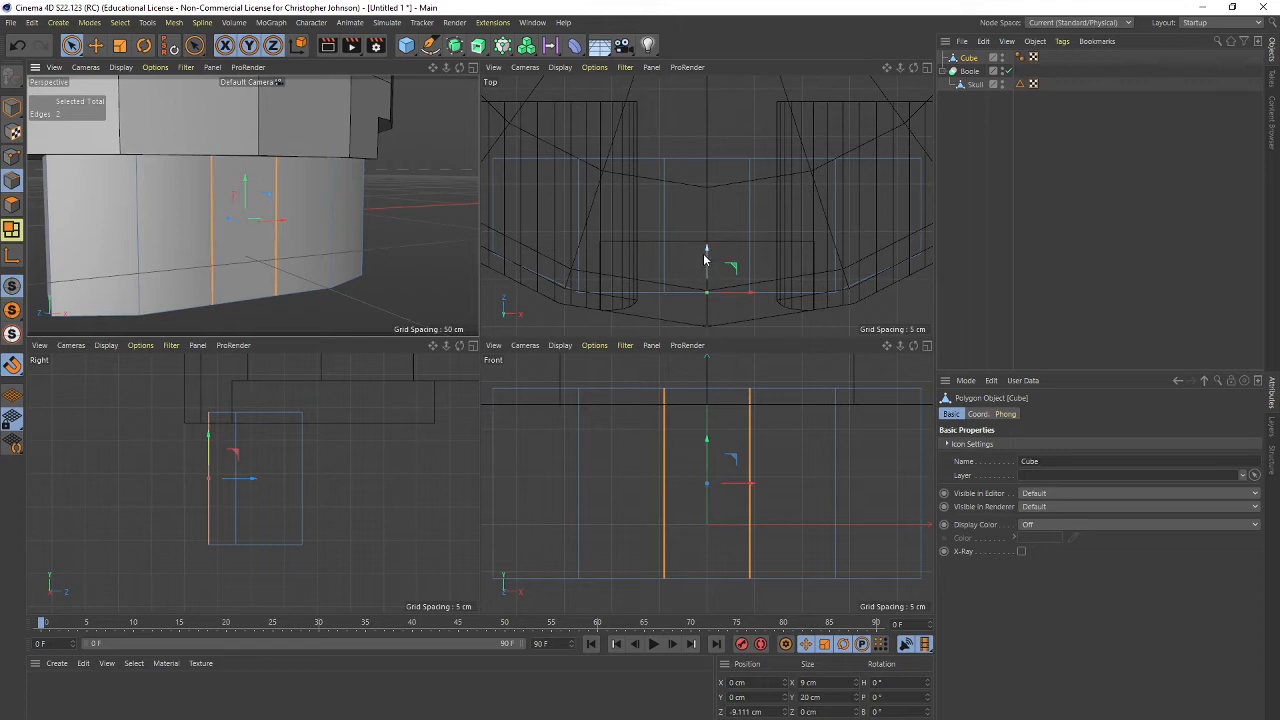
{"action": "left_click_drag", "start_coordinate": [705, 259], "coordinate": [706, 275]}
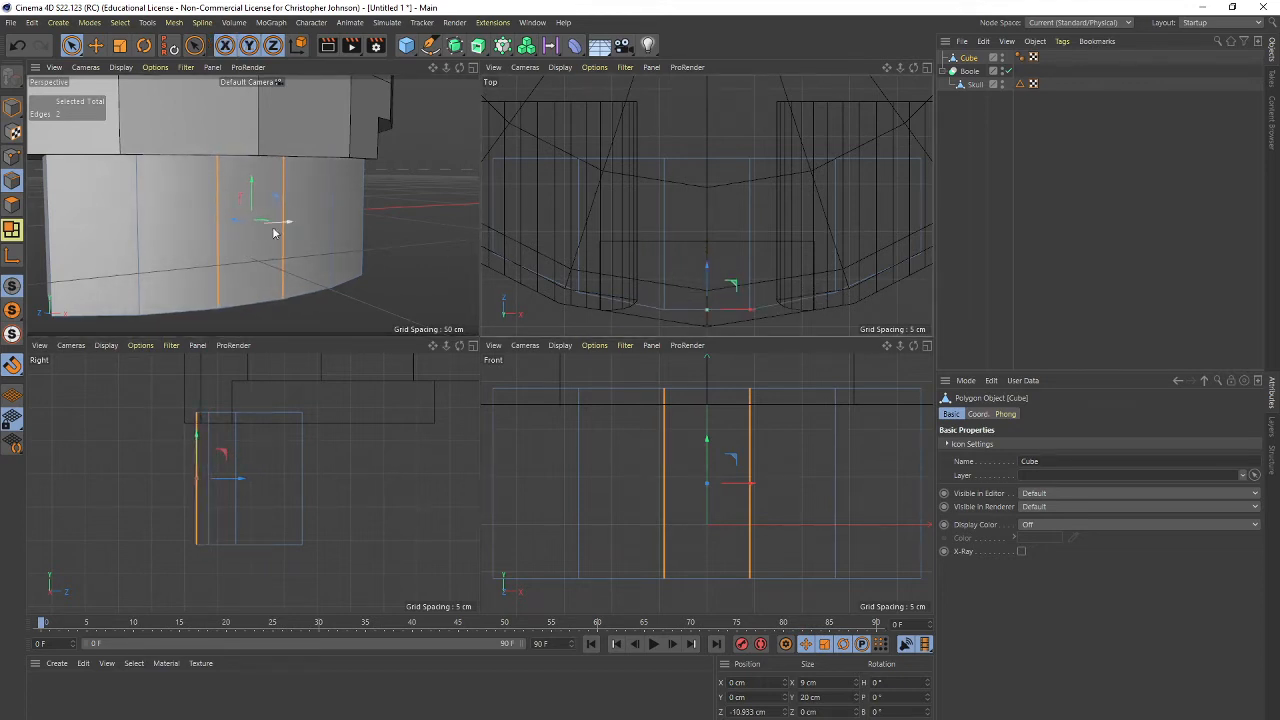
Select the two outer and the middle polygons on the cube's underside and lower them about 2 cm.
{"action": "scroll", "coordinate": [237, 222], "scroll_direction": "down", "scroll_amount": 3}
{"action": "mouse_move", "coordinate": [357, 263]}
{"action": "left_mouse_down", "text": "alt"}
{"action": "mouse_move", "coordinate": [314, 257]}
{"action": "mouse_move", "coordinate": [296, 210]}
{"action": "mouse_move", "coordinate": [394, 189]}
{"action": "mouse_move", "coordinate": [357, 203]}
{"action": "mouse_move", "coordinate": [363, 177]}
{"action": "mouse_move", "coordinate": [327, 223]}
{"action": "mouse_move", "coordinate": [327, 247]}
{"action": "mouse_move", "coordinate": [310, 233]}
{"action": "mouse_move", "coordinate": [336, 188]}
{"action": "mouse_move", "coordinate": [323, 257]}
{"action": "mouse_move", "coordinate": [337, 263]}
{"action": "left_mouse_up", "text": "alt"}
{"action": "scroll", "coordinate": [195, 254], "scroll_direction": "up", "scroll_amount": 3}
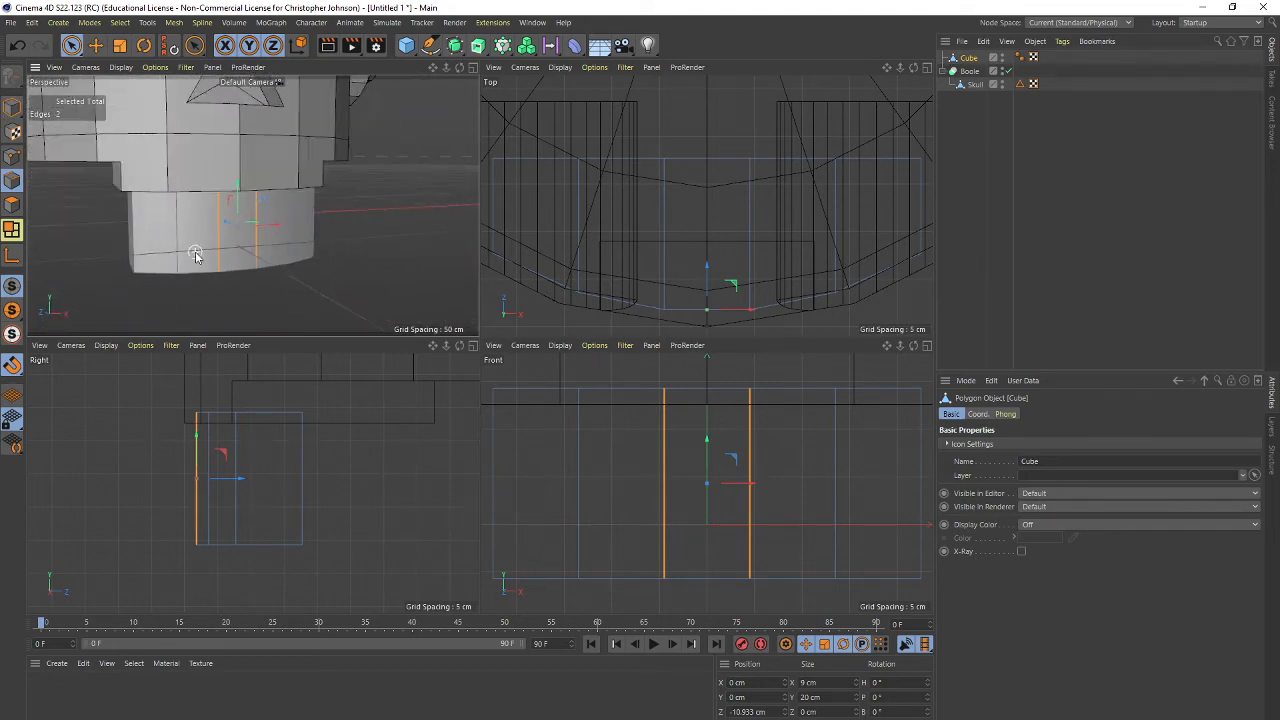
{"action": "mouse_move", "coordinate": [285, 283]}
{"action": "left_mouse_down", "text": "alt"}
{"action": "mouse_move", "coordinate": [277, 200]}
{"action": "mouse_move", "coordinate": [268, 242]}
{"action": "mouse_move", "coordinate": [295, 208]}
{"action": "left_mouse_up", "text": "alt"}
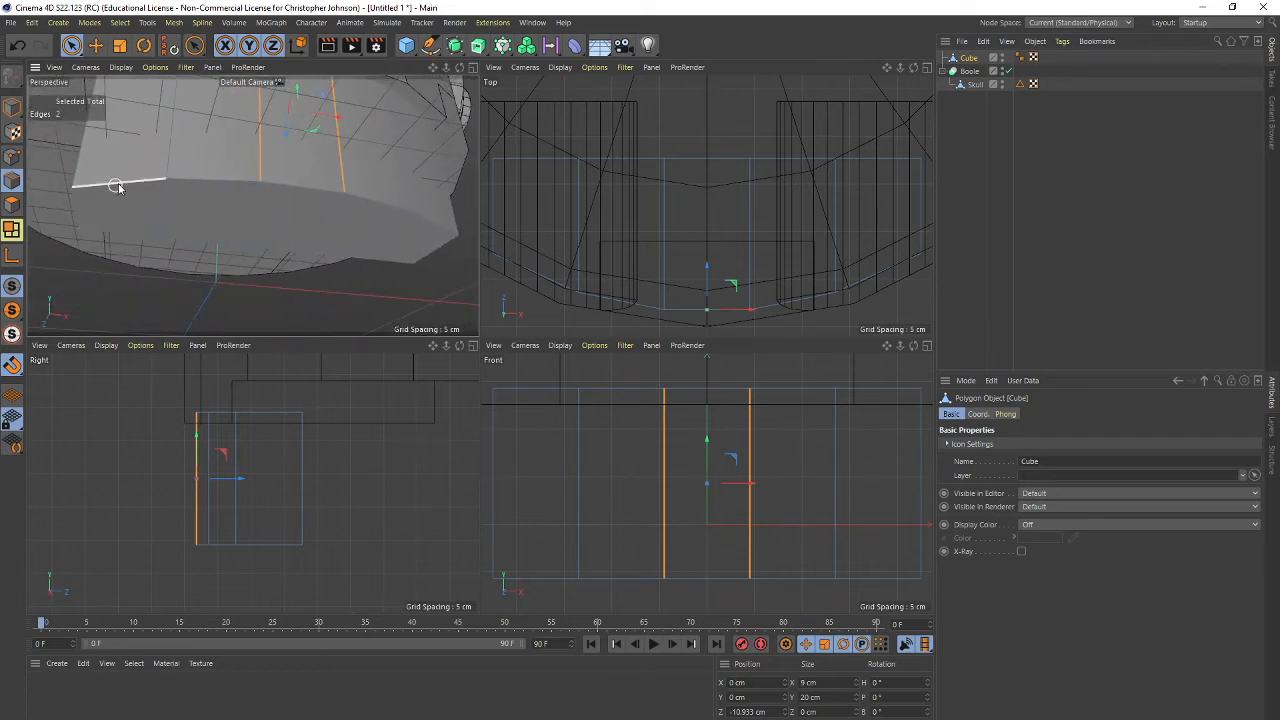
{"action": "left_click", "coordinate": [12, 205]}
{"action": "left_click", "coordinate": [110, 218]}
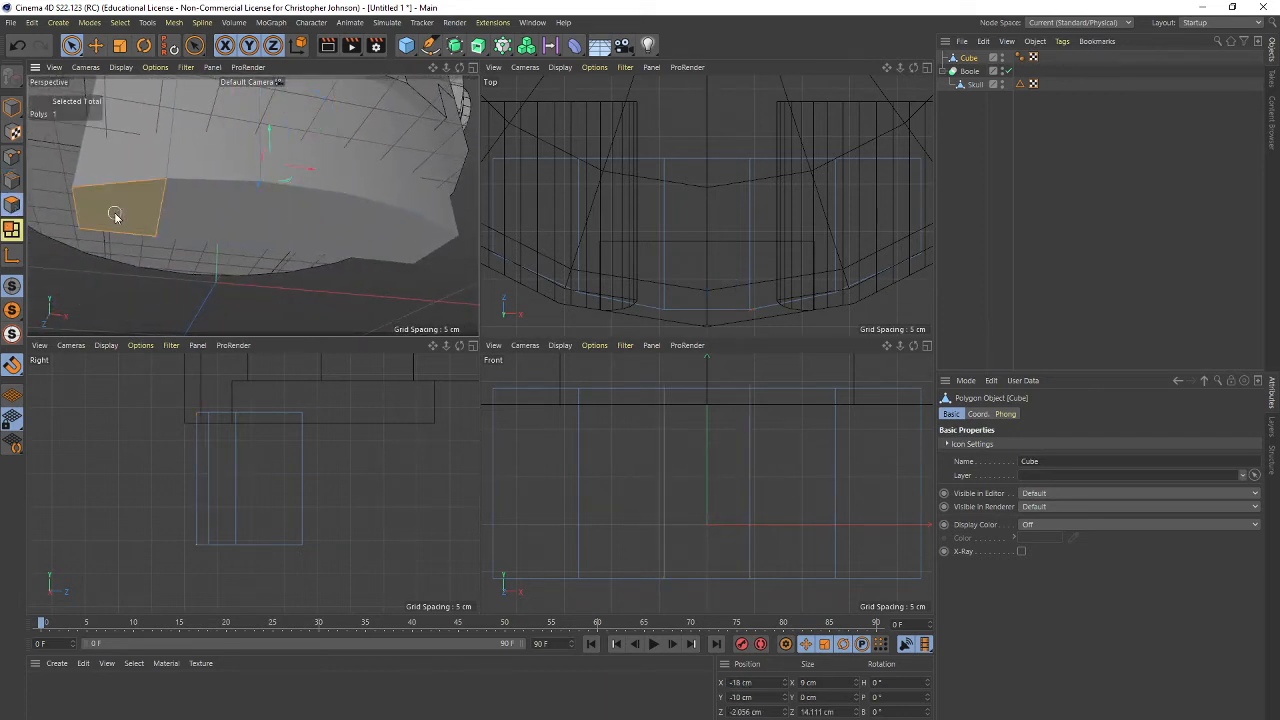
{"action": "left_click", "coordinate": [406, 243], "text": "shift"}
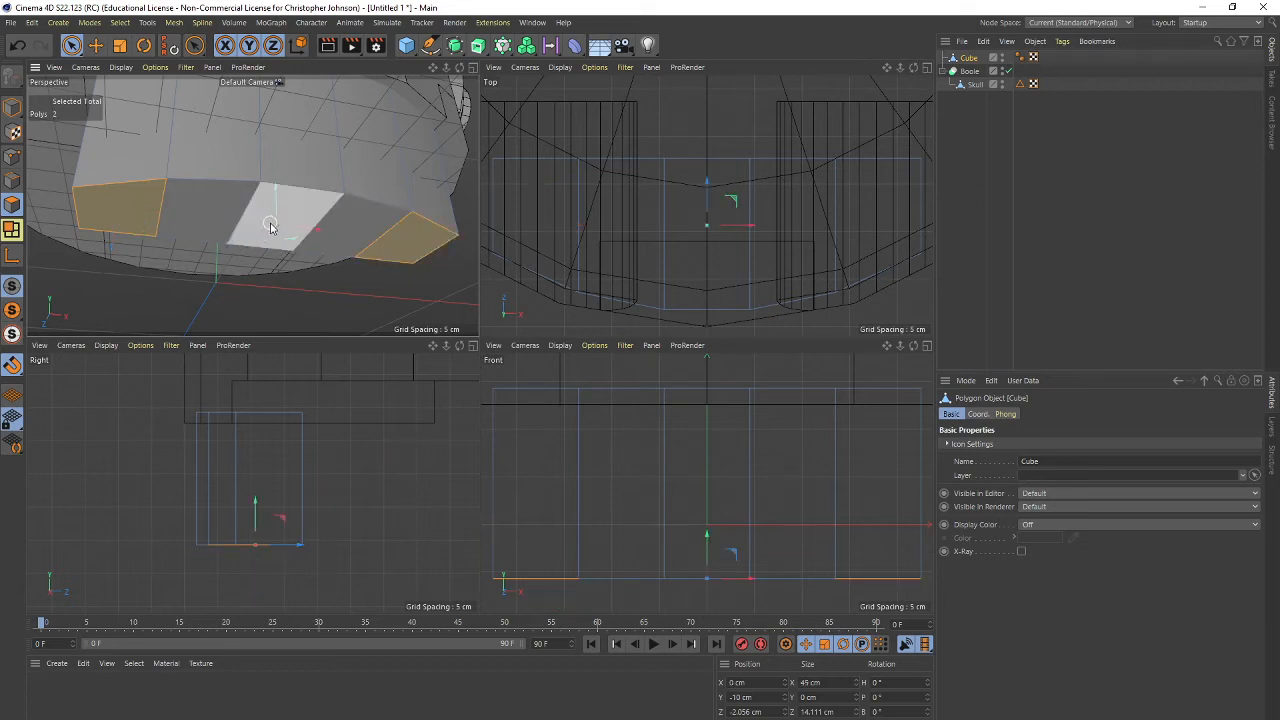
{"action": "left_click", "coordinate": [283, 184], "text": "shift"}
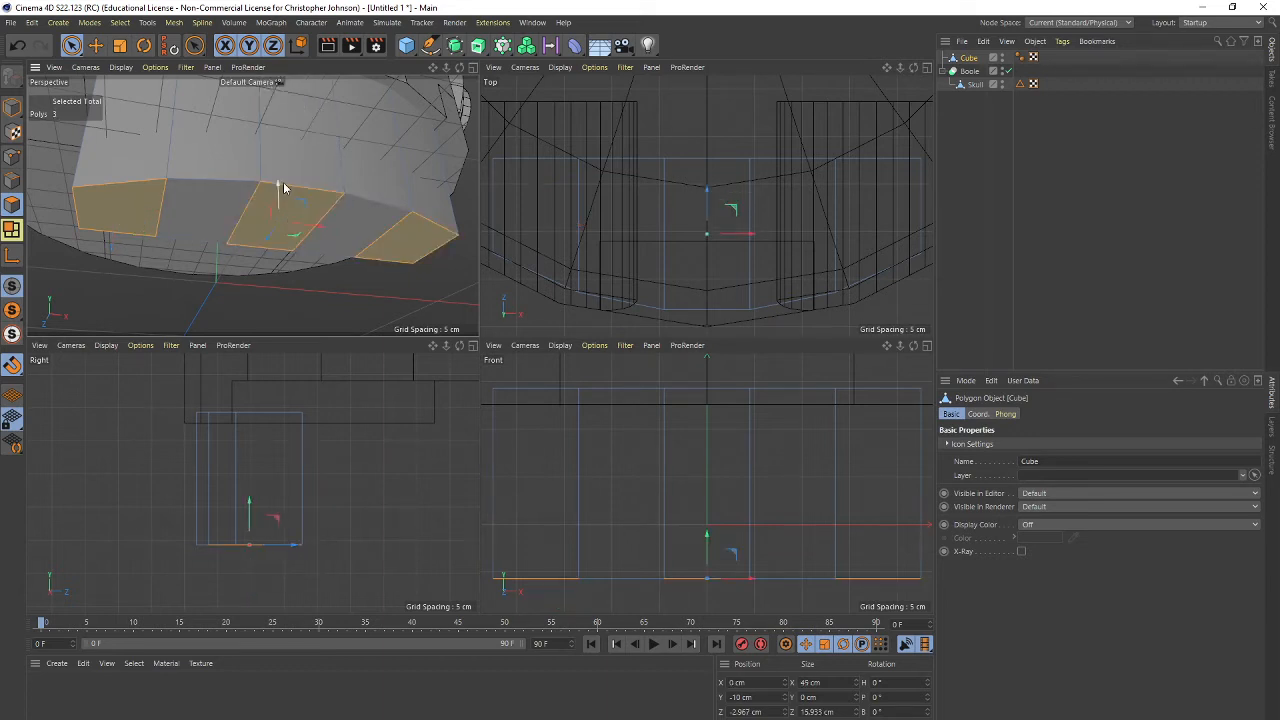
{"action": "left_click_drag", "start_coordinate": [277, 182], "coordinate": [282, 212]}
{"action": "key", "text": "t"}
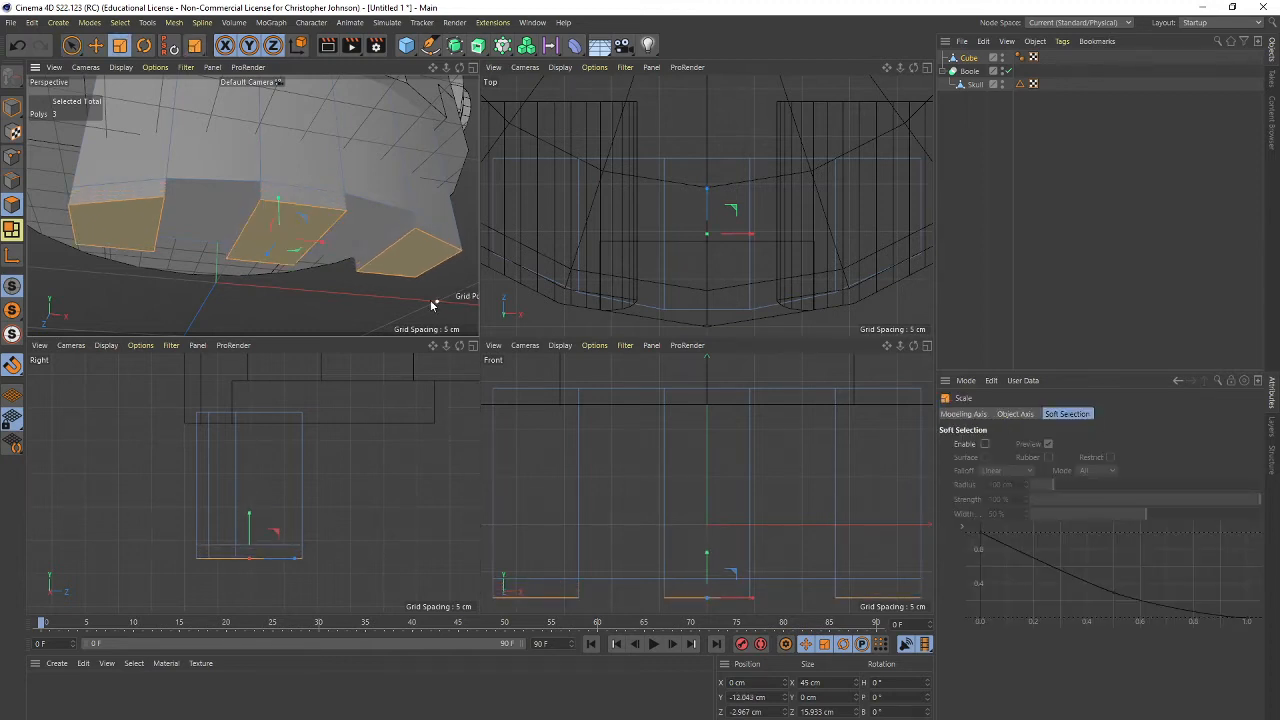
{"action": "left_click_drag", "start_coordinate": [341, 282], "coordinate": [323, 286]}
{"action": "key", "text": "ctrl+z"}
Bevel the three lowered underside polygons with a 4 cm offset and a -5 cm extrusion.
{"action": "right_click", "coordinate": [332, 224]}
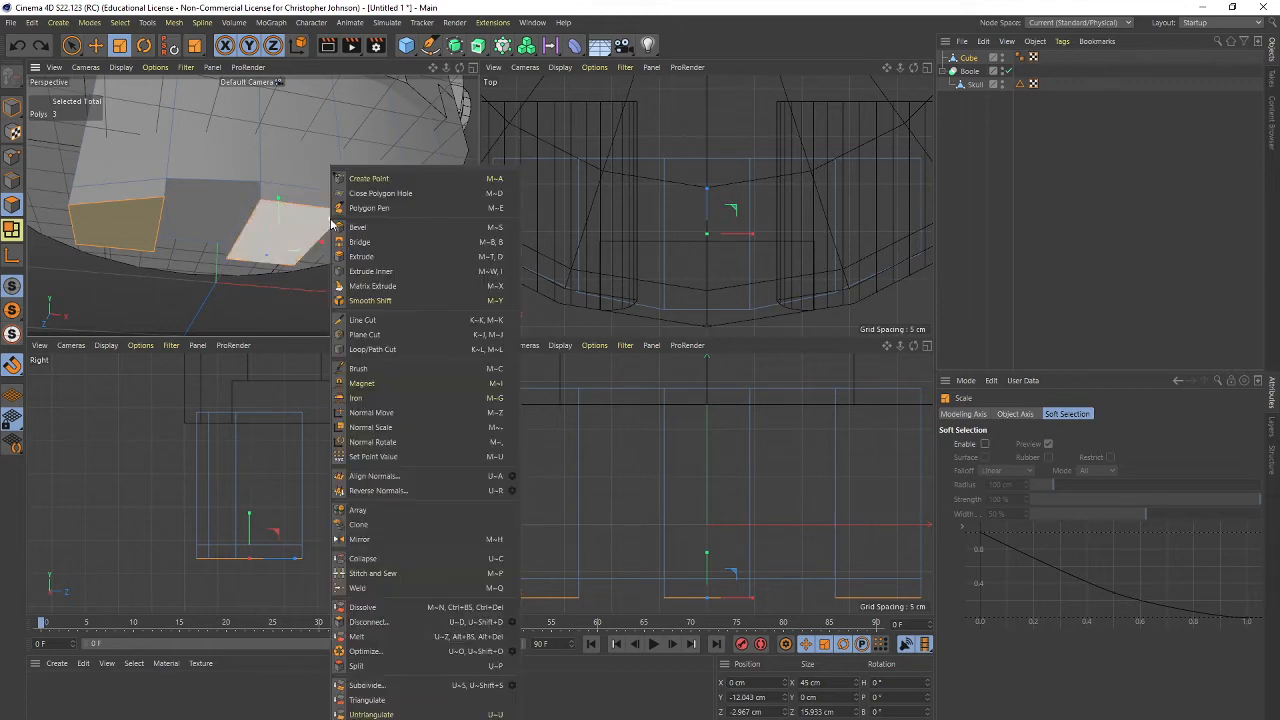
{"action": "left_click", "coordinate": [362, 228]}
{"action": "mouse_move", "coordinate": [330, 226]}
{"action": "left_mouse_down"}
{"action": "mouse_move", "coordinate": [363, 206]}
{"action": "mouse_move", "coordinate": [340, 249]}
{"action": "mouse_move", "coordinate": [266, 287]}
{"action": "mouse_move", "coordinate": [237, 241]}
{"action": "mouse_move", "coordinate": [189, 277]}
{"action": "mouse_move", "coordinate": [213, 331]}
{"action": "mouse_move", "coordinate": [266, 356]}
{"action": "mouse_move", "coordinate": [273, 506]}
{"action": "mouse_move", "coordinate": [254, 423]}
{"action": "mouse_move", "coordinate": [346, 371]}
{"action": "mouse_move", "coordinate": [343, 241]}
{"action": "left_mouse_up"}
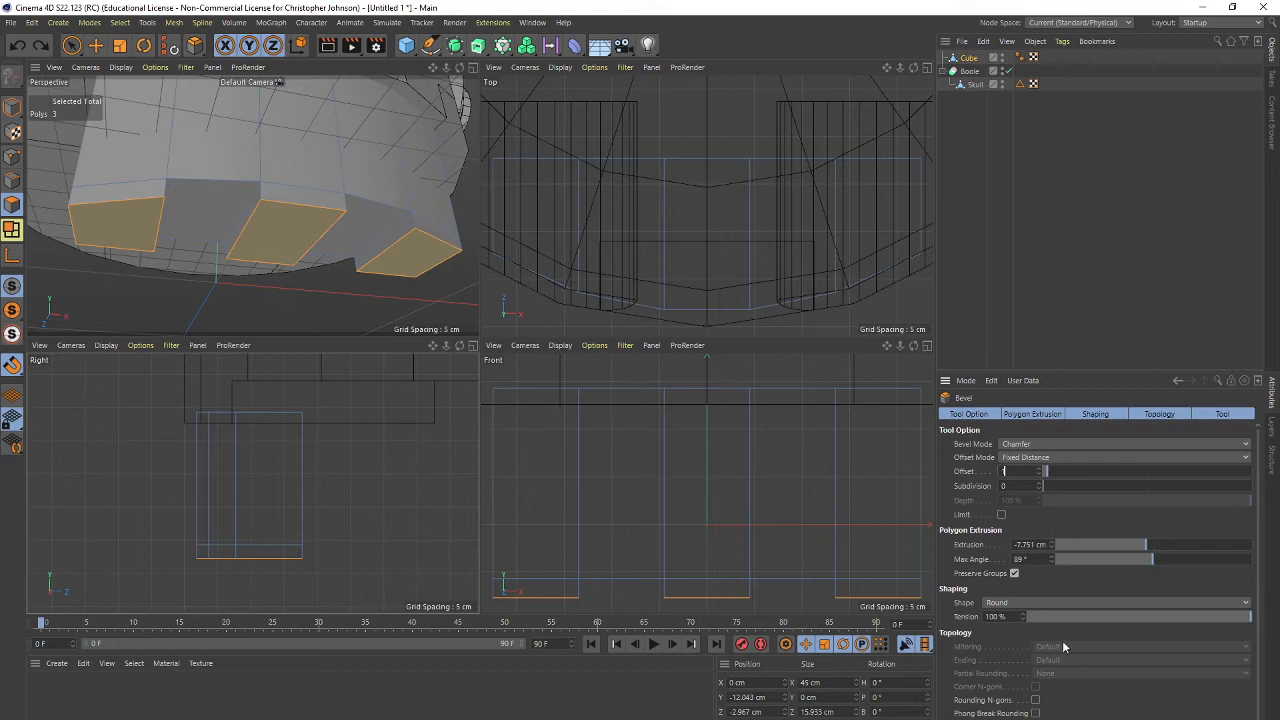
{"action": "key", "text": "Return"}
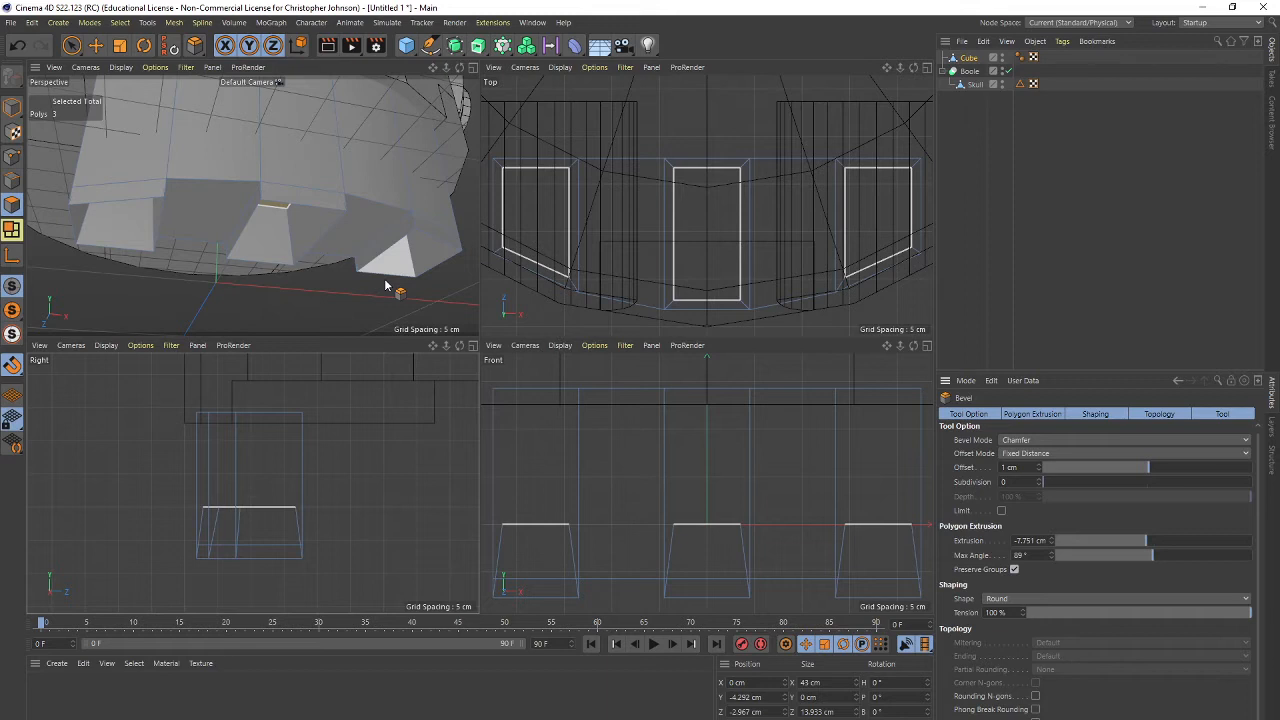
{"action": "key", "text": "ctrl+z"}
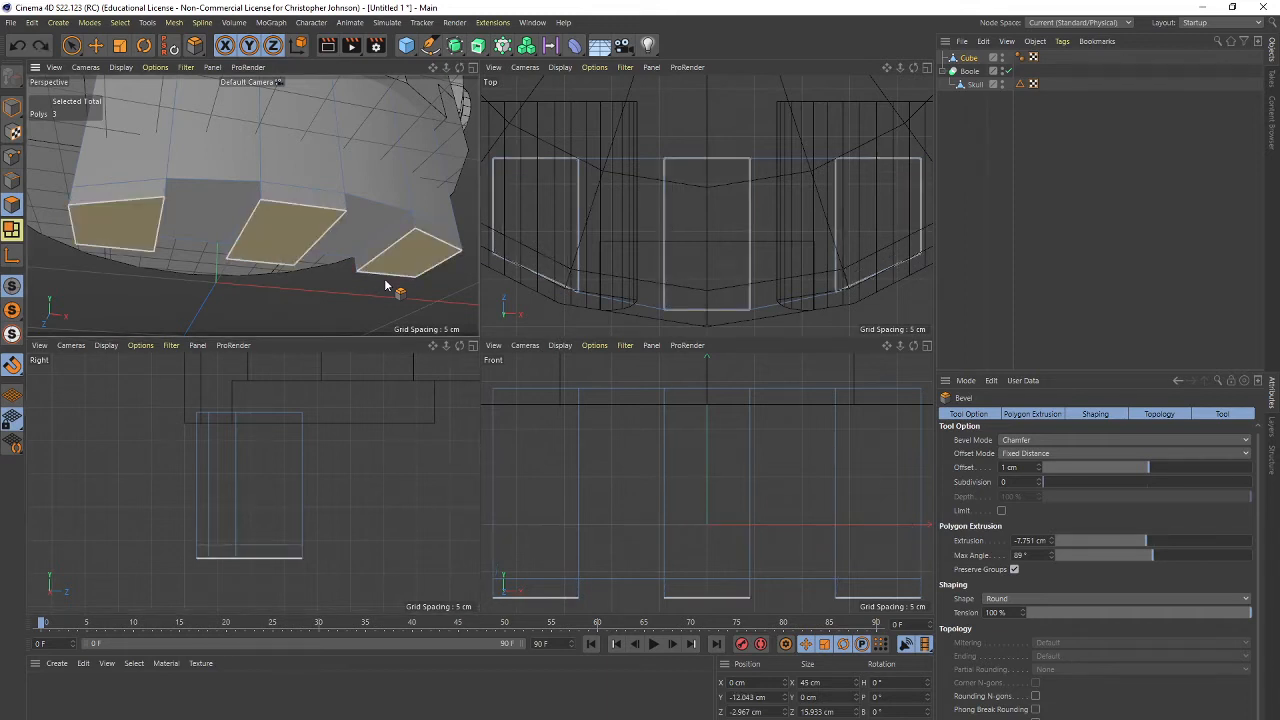
{"action": "left_click", "coordinate": [320, 225]}
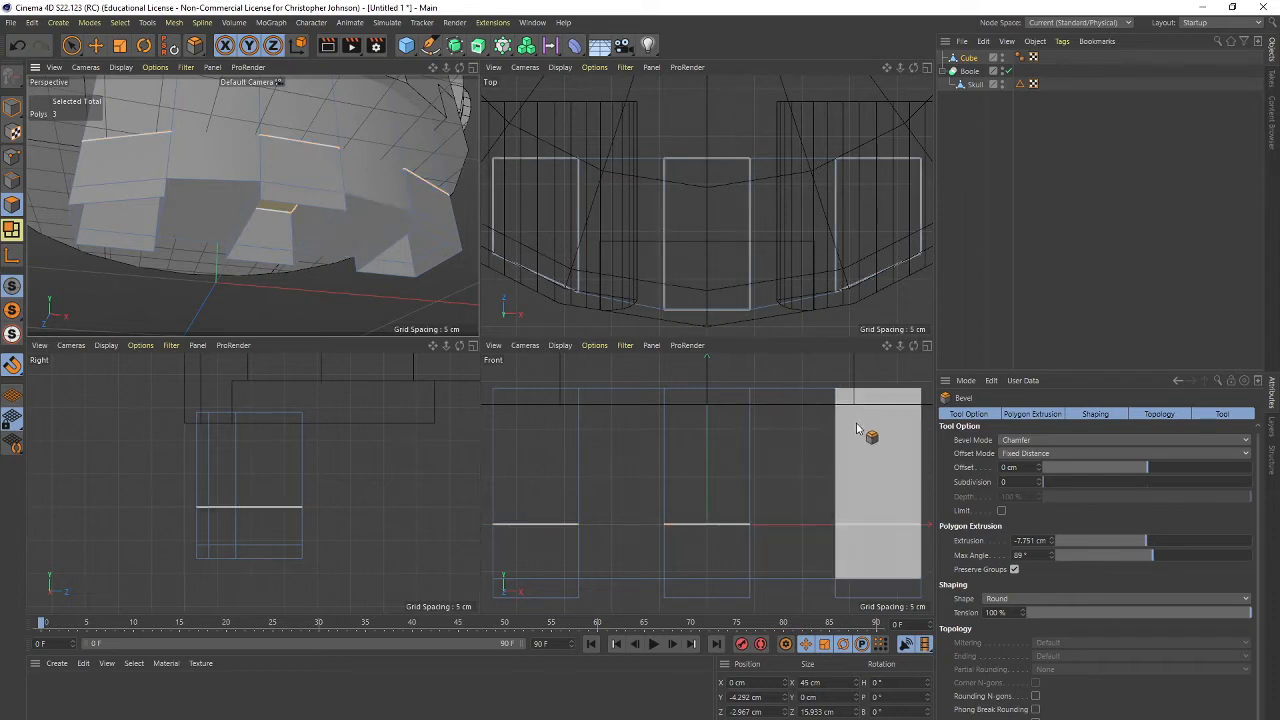
{"action": "key", "text": "ctrl+z"}
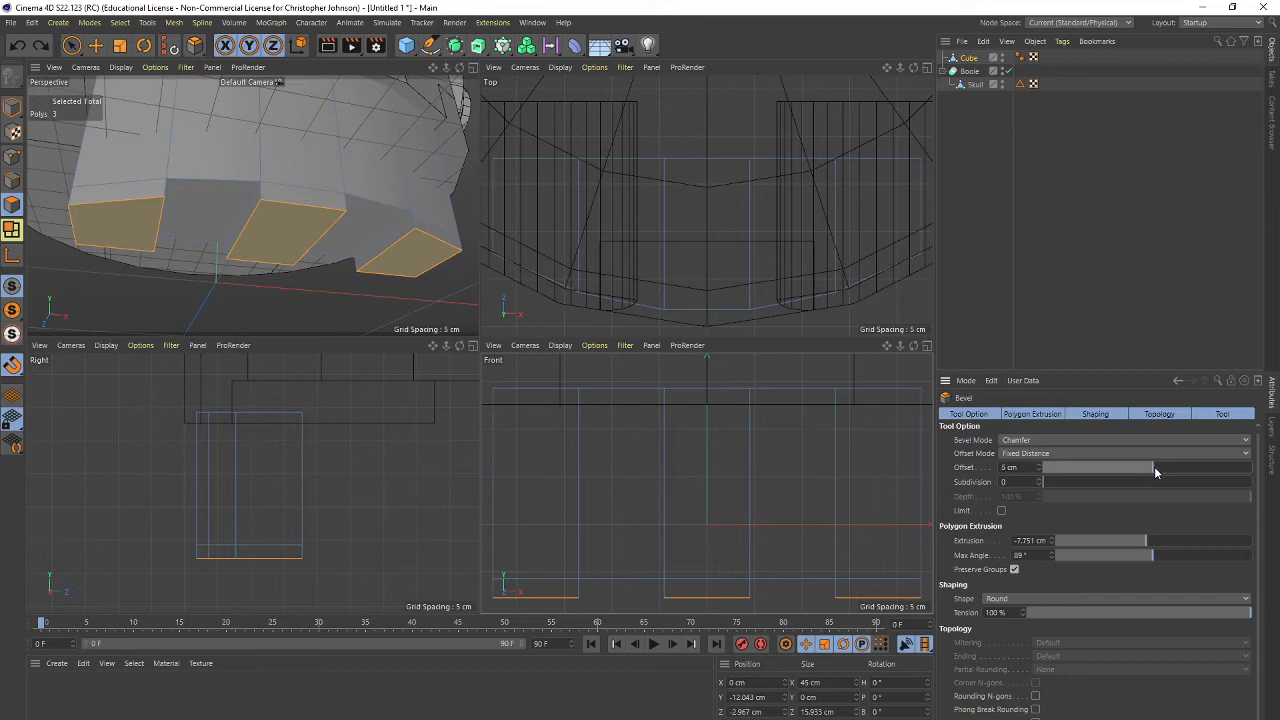
{"action": "left_click_drag", "start_coordinate": [1162, 470], "coordinate": [1153, 470]}
{"action": "left_click_drag", "start_coordinate": [1137, 540], "coordinate": [1147, 545]}
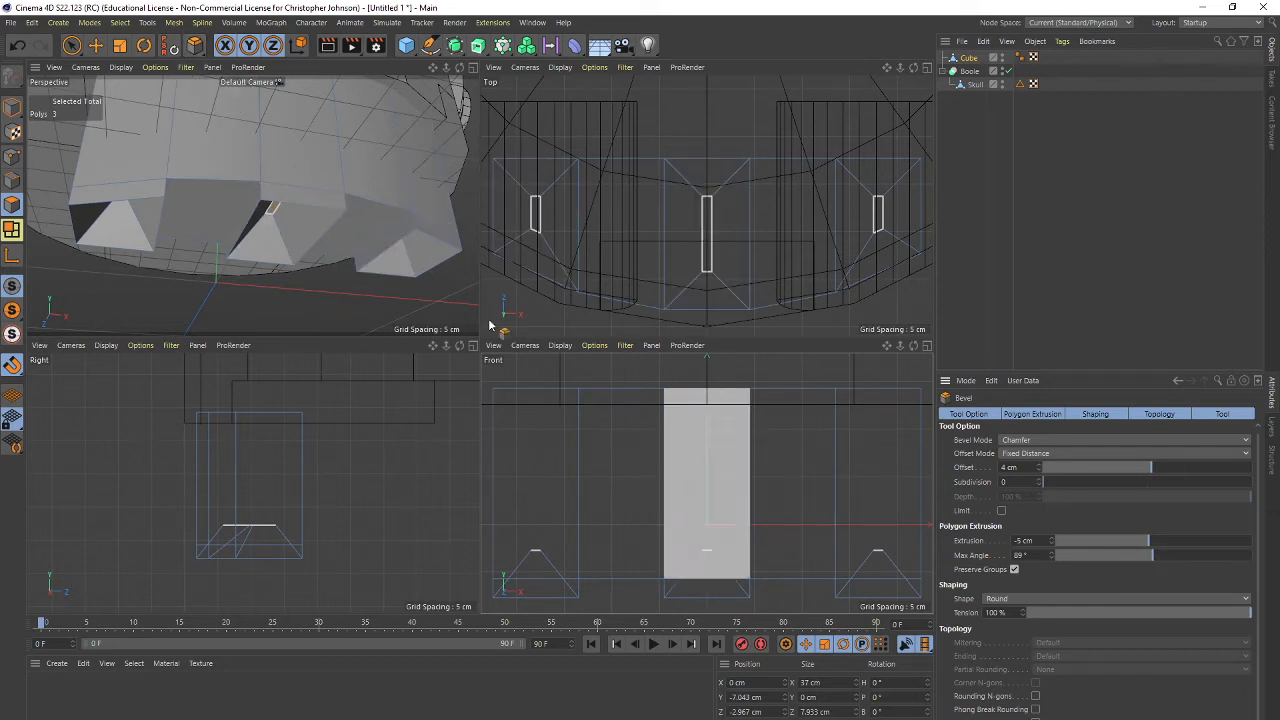
Move the three narrow beveled polygons down about 7 cm to form outward-pointing tooth tips.
{"action": "left_click", "coordinate": [95, 46]}
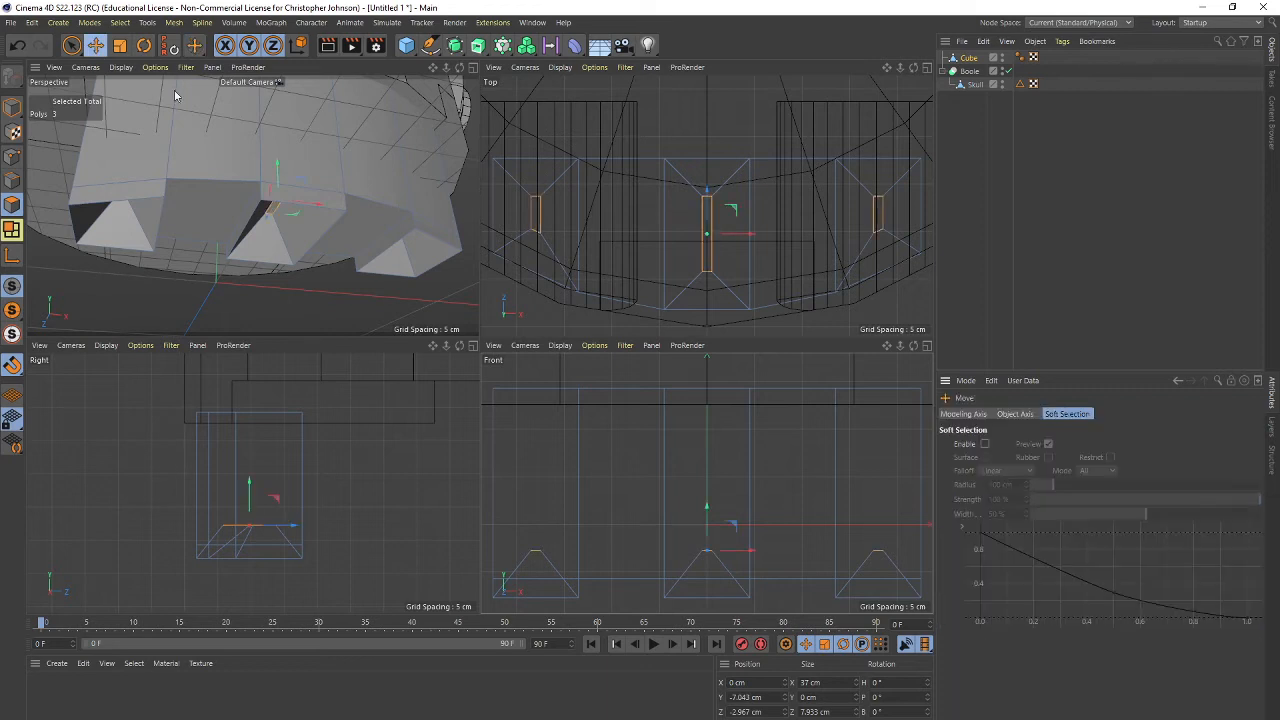
{"action": "left_click_drag", "start_coordinate": [278, 165], "coordinate": [282, 222]}
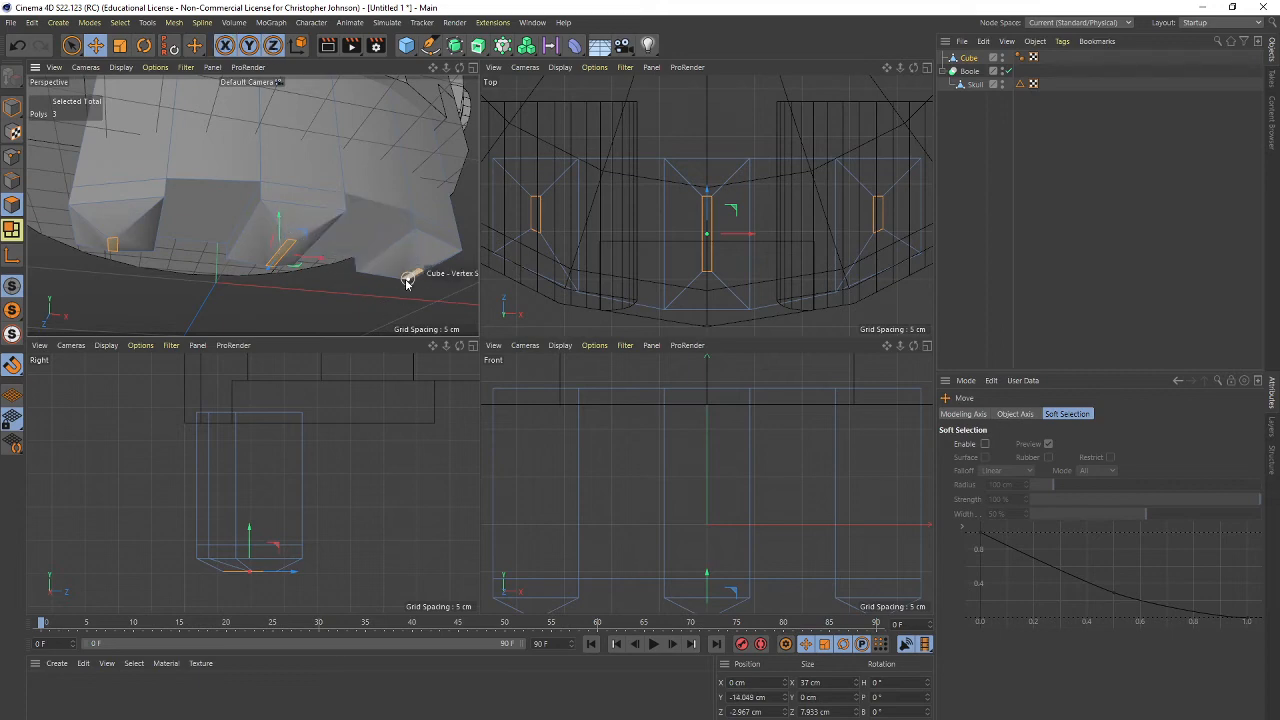
{"action": "mouse_move", "coordinate": [405, 279]}
{"action": "left_mouse_down", "text": "alt"}
{"action": "mouse_move", "coordinate": [306, 294]}
{"action": "mouse_move", "coordinate": [300, 256]}
{"action": "mouse_move", "coordinate": [446, 204]}
{"action": "mouse_move", "coordinate": [421, 253]}
{"action": "mouse_move", "coordinate": [400, 258]}
{"action": "left_mouse_up", "text": "alt"}
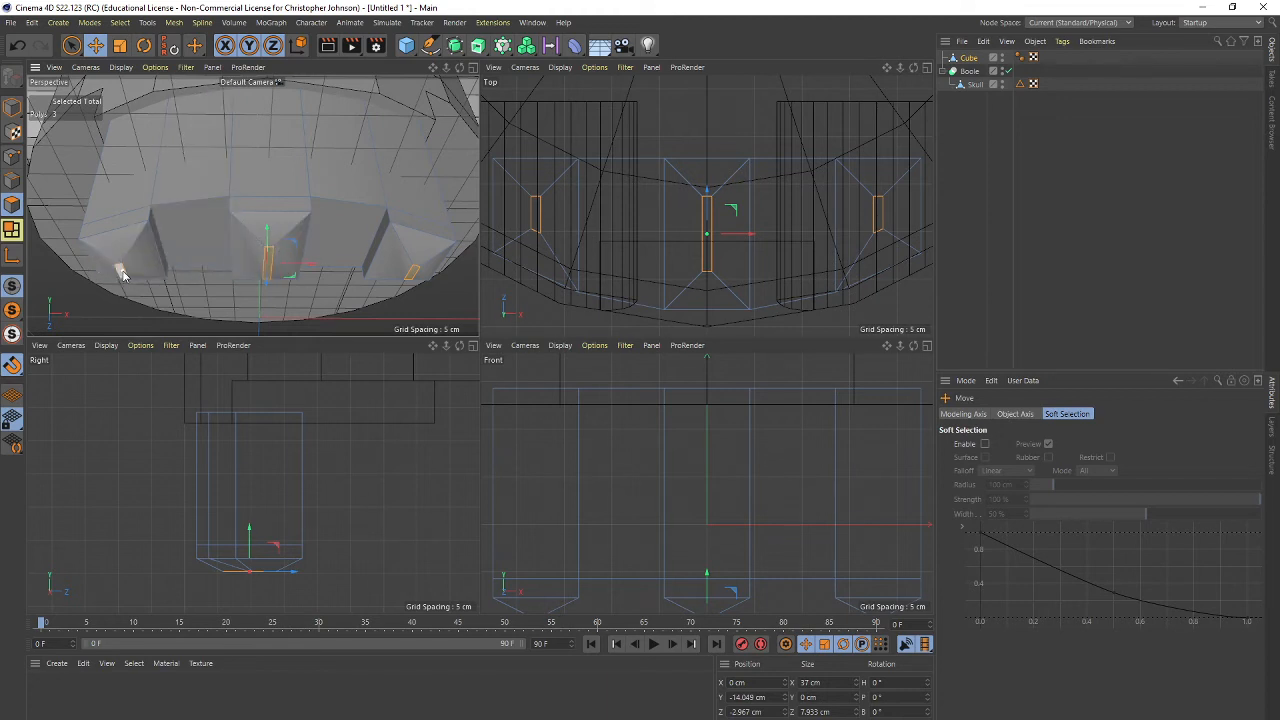
{"action": "scroll", "coordinate": [122, 275], "scroll_direction": "up", "scroll_amount": 5}
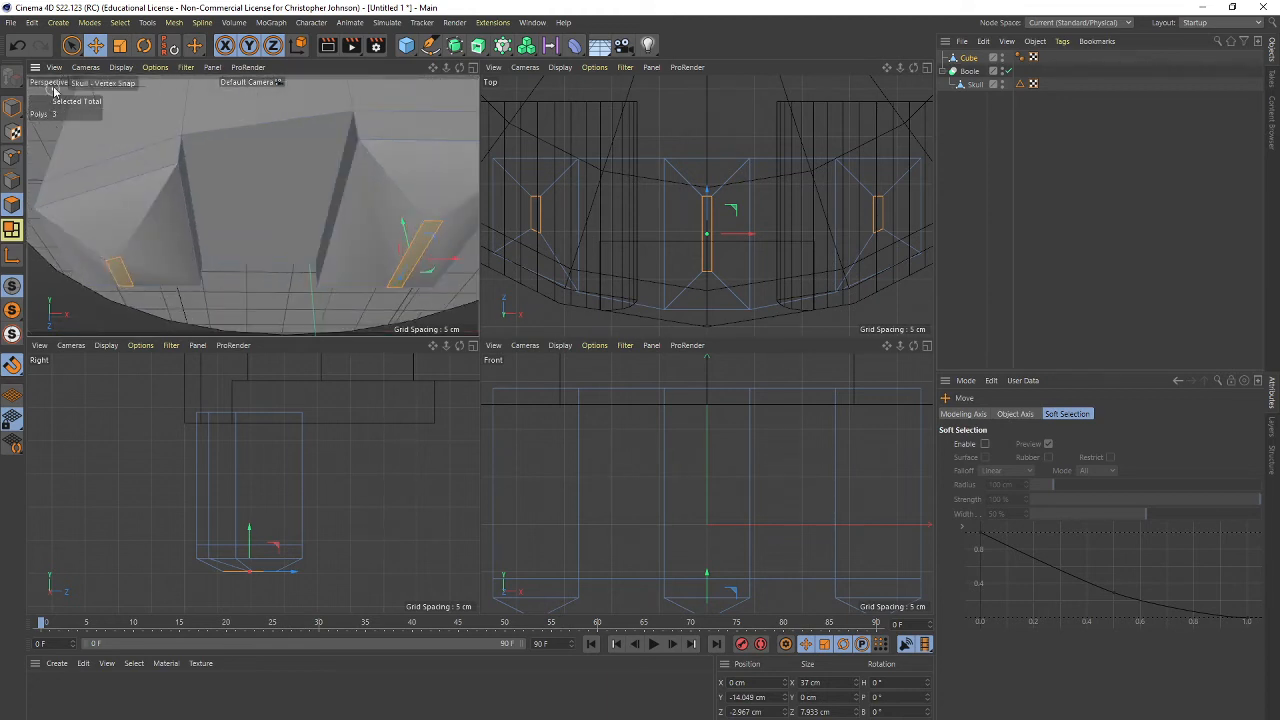
Select the narrow tip polygon of the left outer tooth and scale it up to about 2.8 by 11 cm.
{"action": "left_click", "coordinate": [70, 46]}
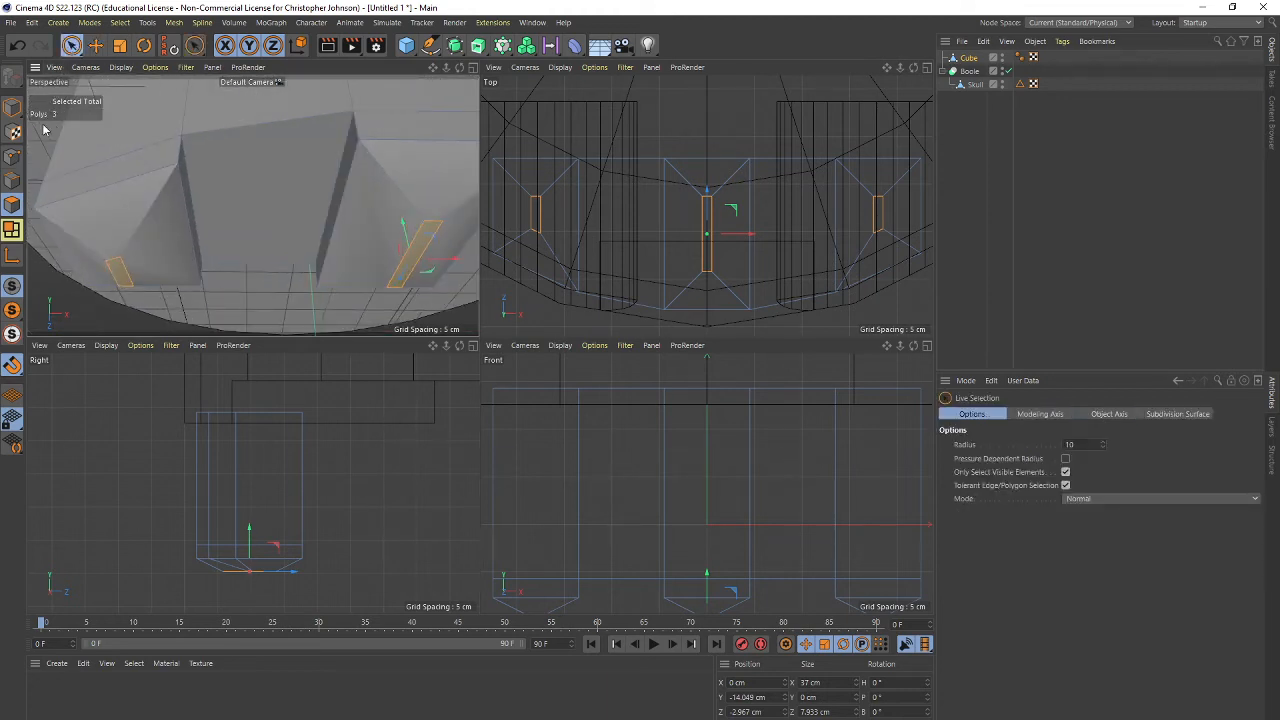
{"action": "left_click", "coordinate": [122, 282]}
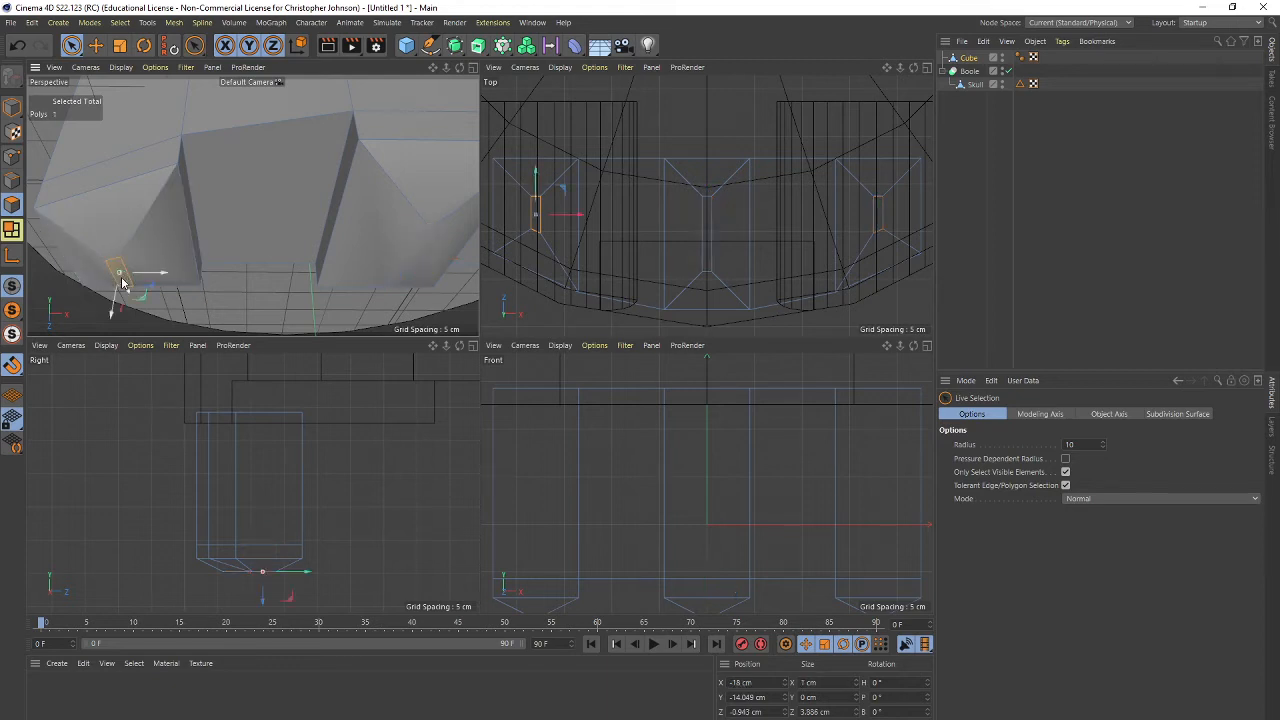
{"action": "key", "text": "t"}
{"action": "mouse_move", "coordinate": [228, 278]}
{"action": "left_mouse_down"}
{"action": "mouse_move", "coordinate": [318, 276]}
{"action": "mouse_move", "coordinate": [247, 273]}
{"action": "left_mouse_up"}
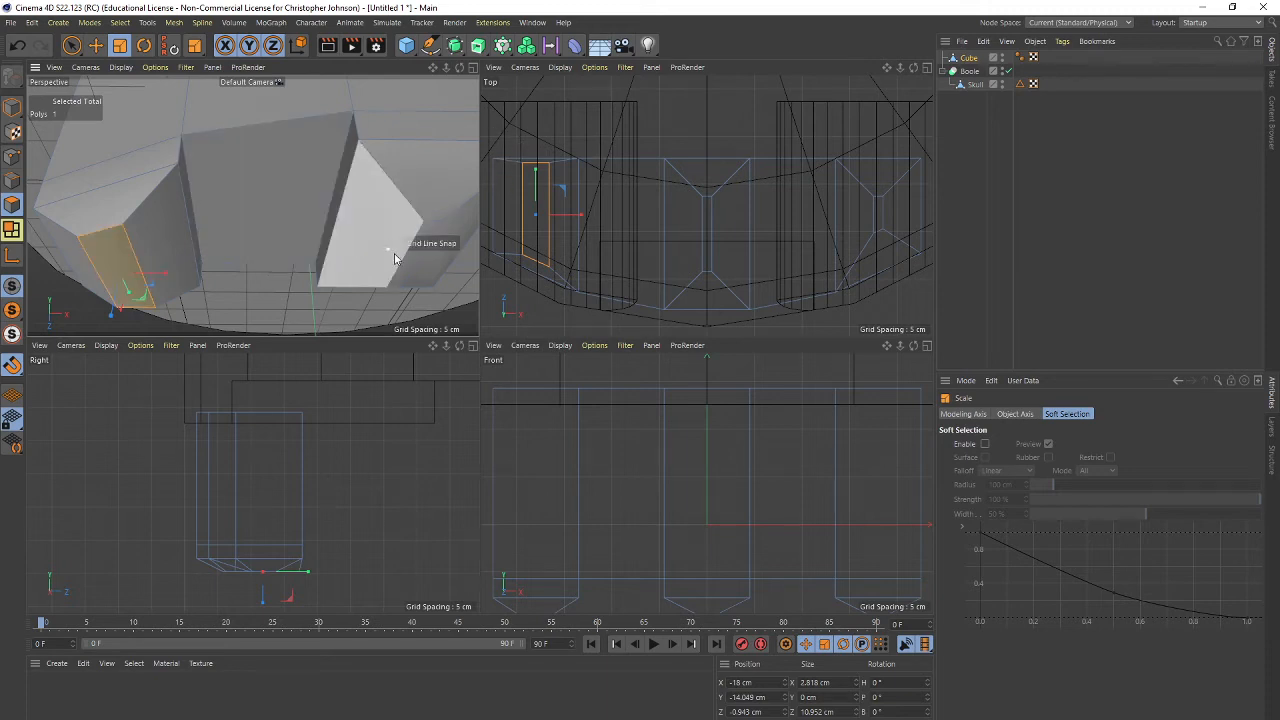
Select the middle tooth's tip polygon and scale it up to about 6.8 by 10.9 cm.
{"action": "left_click", "coordinate": [419, 254]}
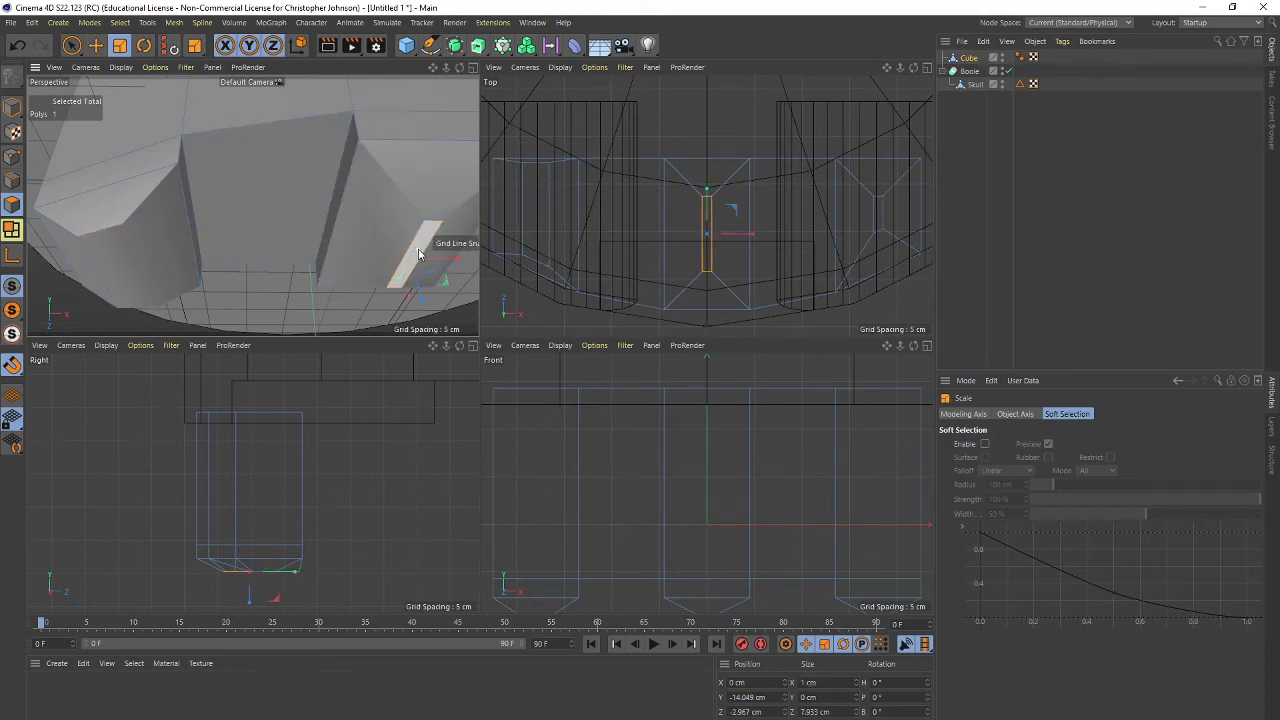
{"action": "left_click_drag", "start_coordinate": [449, 263], "coordinate": [396, 283]}
{"action": "scroll", "coordinate": [324, 214], "scroll_direction": "down", "scroll_amount": 5}
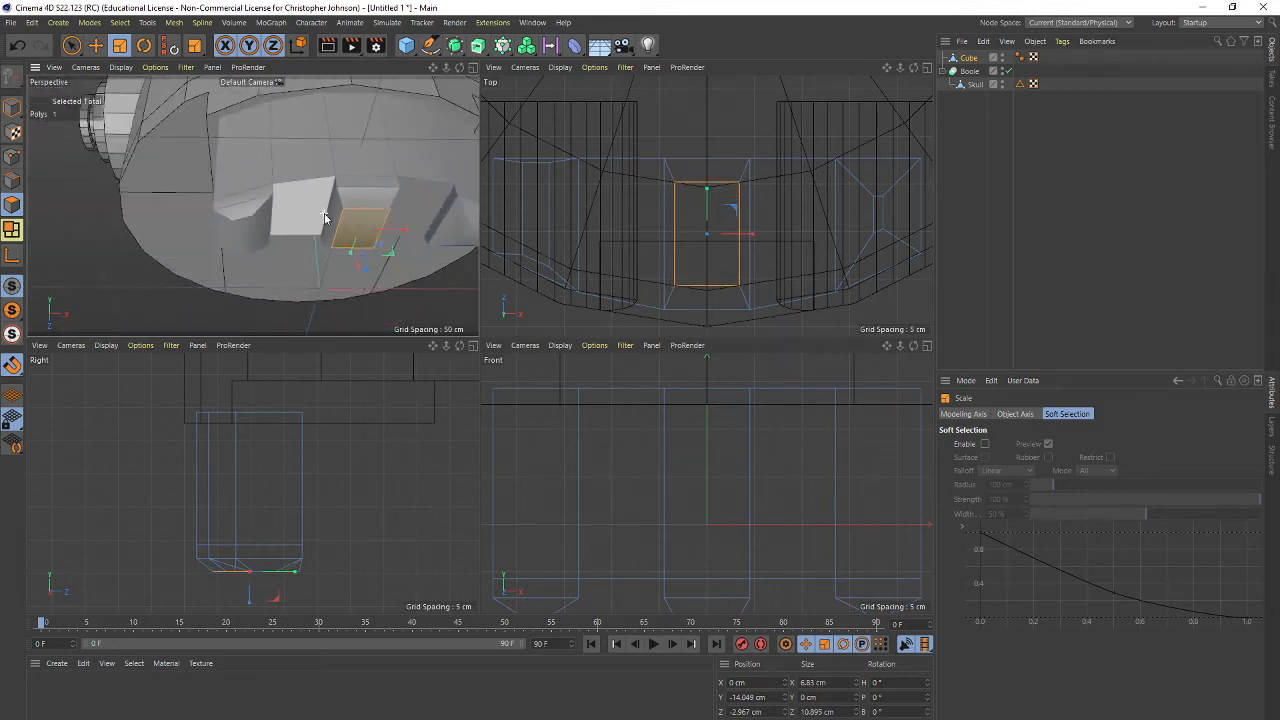
{"action": "middle_click_drag", "start_coordinate": [312, 214], "coordinate": [213, 256], "text": "alt"}
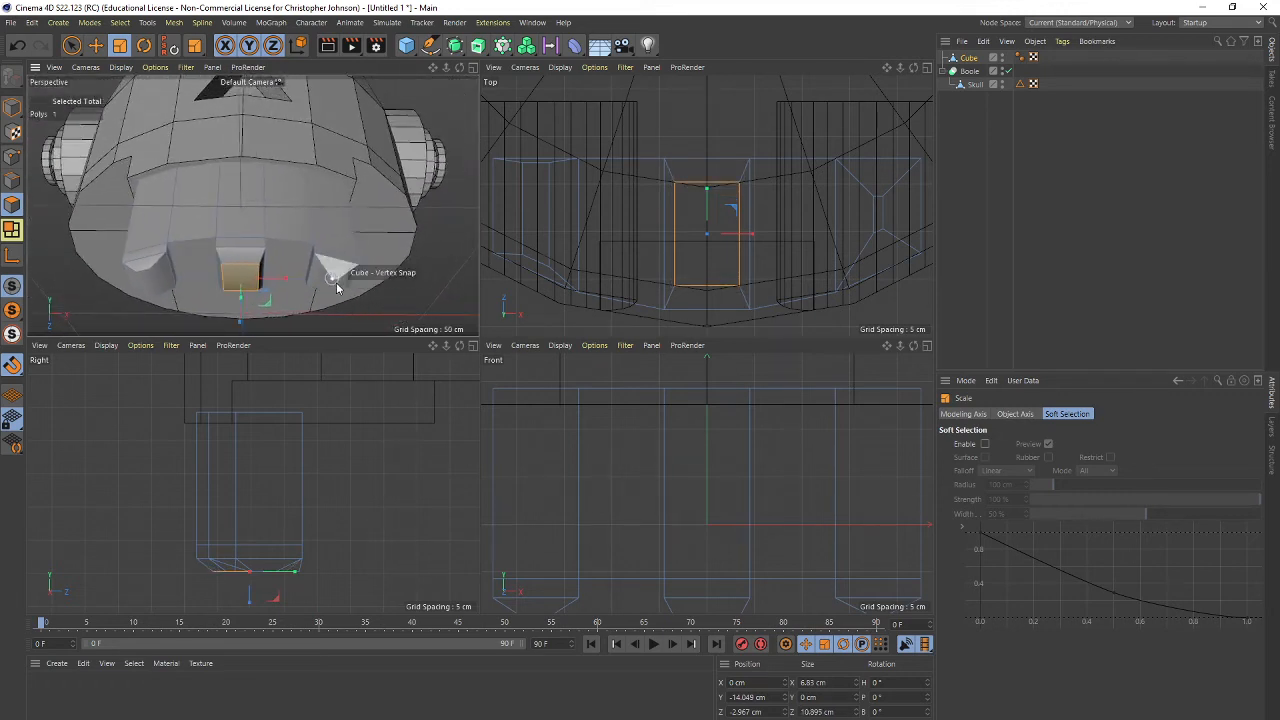
Select the right outer tooth's tip polygon and scale it up to about 4.9 by 8.4 cm.
{"action": "scroll", "coordinate": [335, 289], "scroll_direction": "up", "scroll_amount": 5}
{"action": "left_click_drag", "start_coordinate": [335, 288], "coordinate": [366, 162]}
{"action": "scroll", "coordinate": [265, 205], "scroll_direction": "down", "scroll_amount": 1}
{"action": "scroll", "coordinate": [256, 215], "scroll_direction": "up", "scroll_amount": 2}
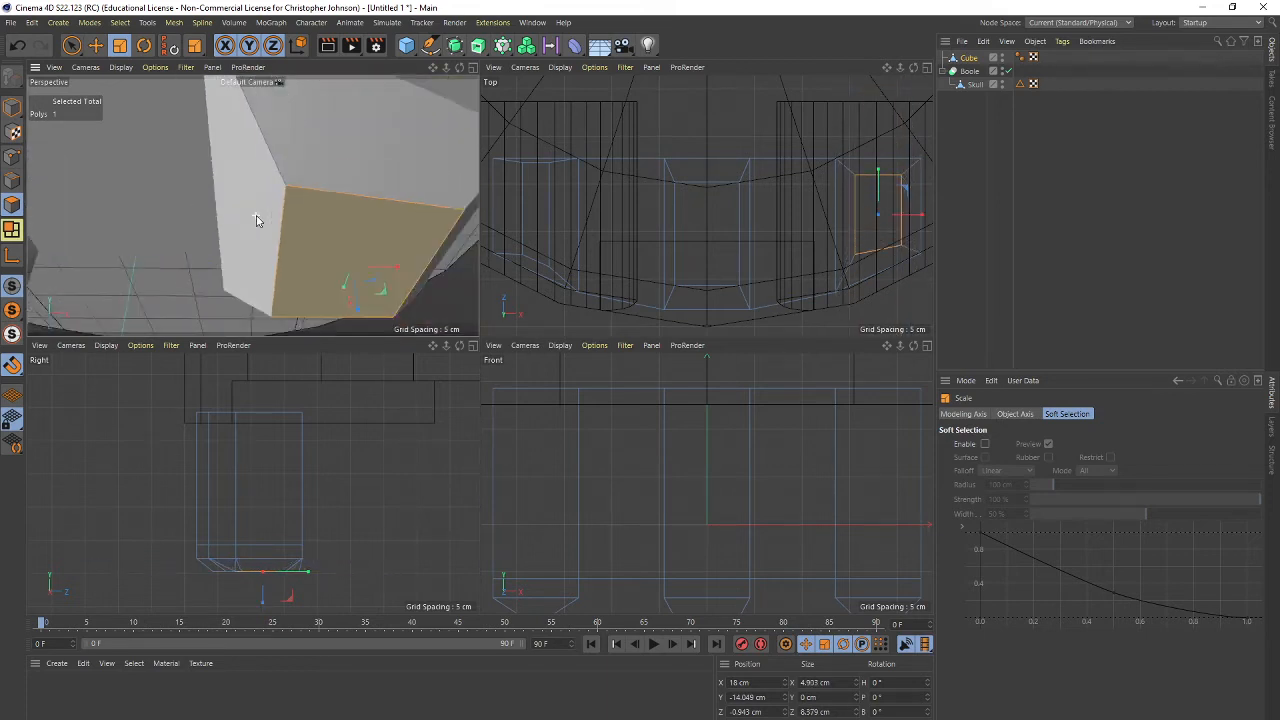
Select the cube's five front polygons and try beveling them inward as one group with a 0 cm offset.
{"action": "scroll", "coordinate": [256, 215], "scroll_direction": "down", "scroll_amount": 5}
{"action": "left_click_drag", "start_coordinate": [164, 158], "coordinate": [355, 323], "text": "alt"}
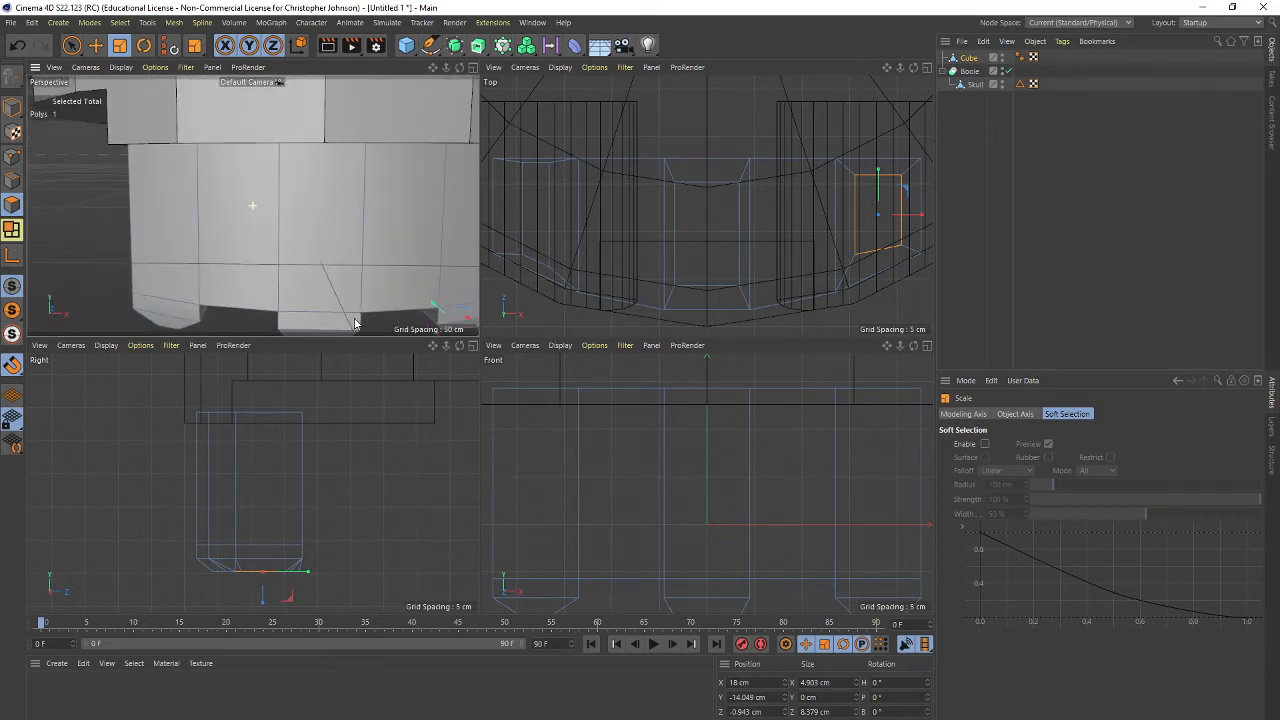
{"action": "left_click", "coordinate": [71, 44]}
{"action": "mouse_move", "coordinate": [150, 182]}
{"action": "left_mouse_down"}
{"action": "mouse_move", "coordinate": [329, 200]}
{"action": "mouse_move", "coordinate": [472, 250]}
{"action": "left_mouse_up"}
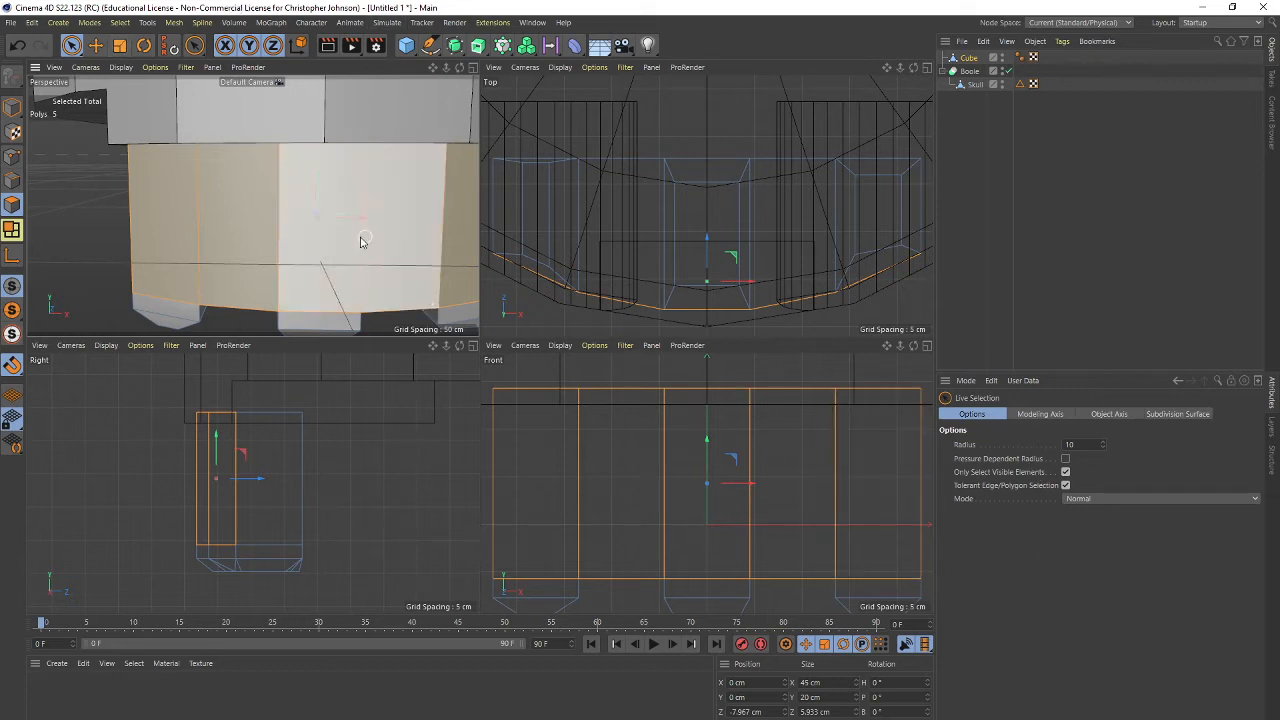
{"action": "right_click", "coordinate": [92, 230]}
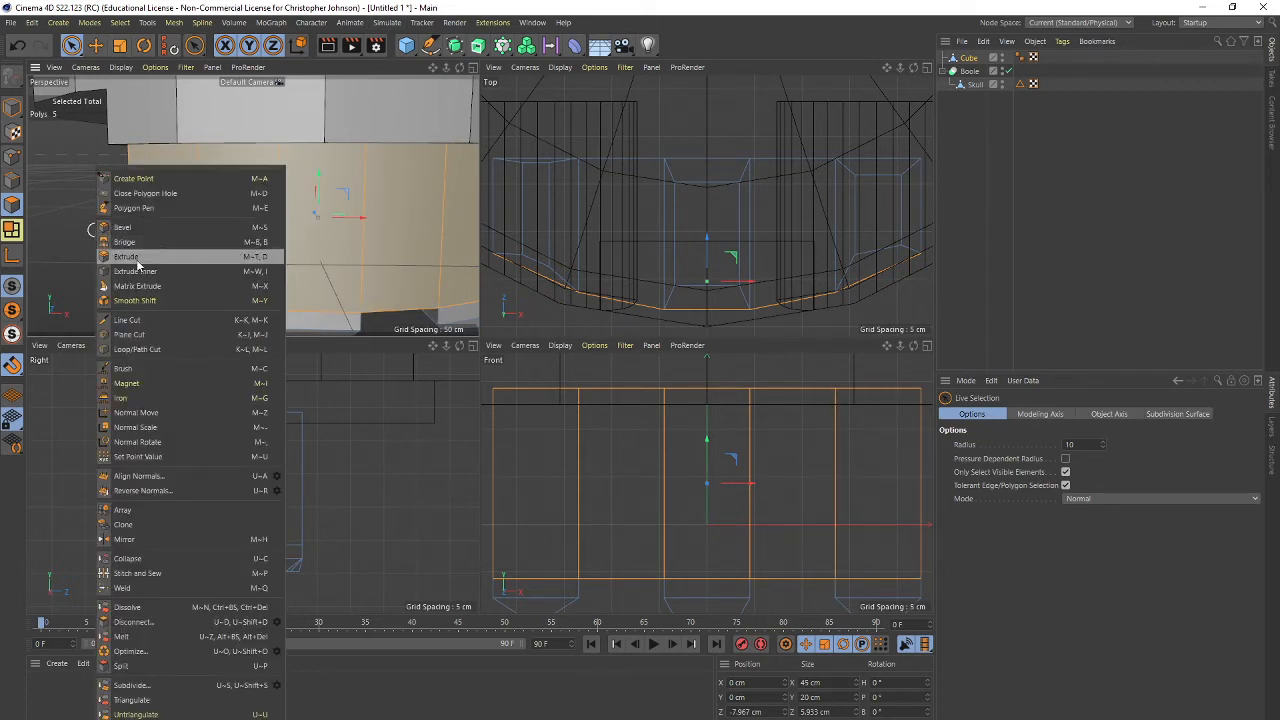
{"action": "left_click", "coordinate": [124, 227]}
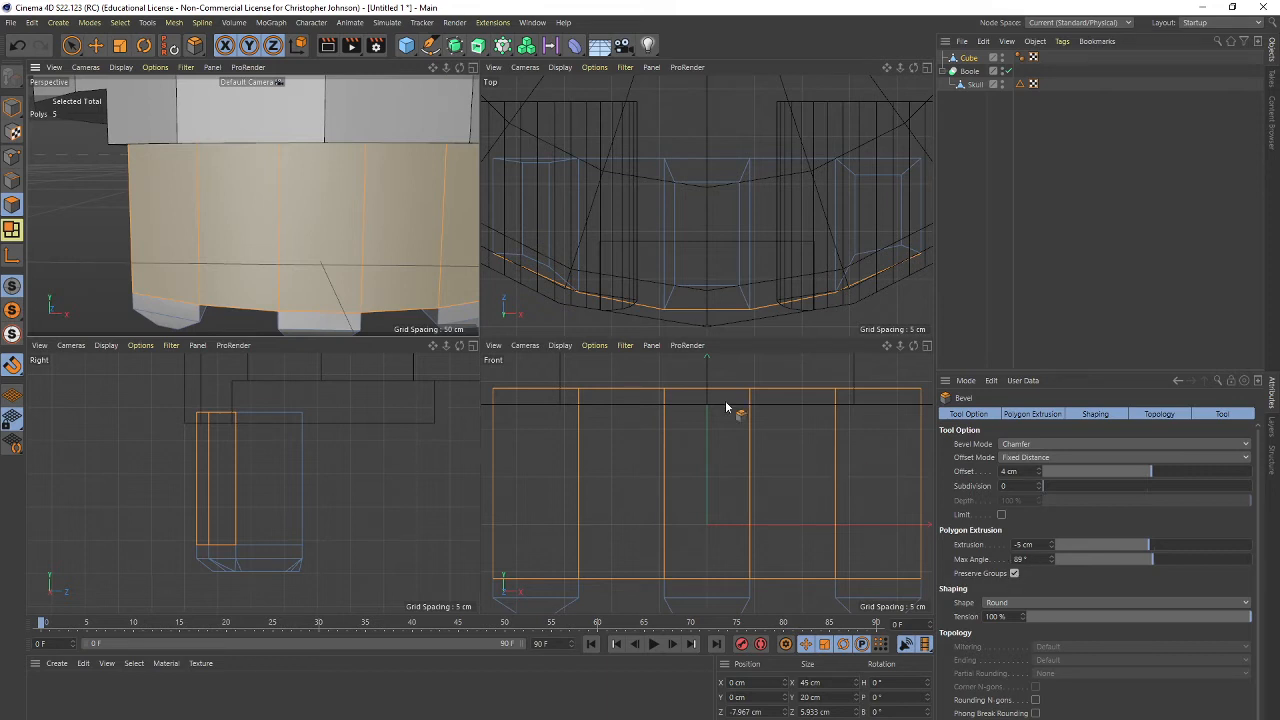
{"action": "left_click_drag", "start_coordinate": [727, 408], "coordinate": [358, 261]}
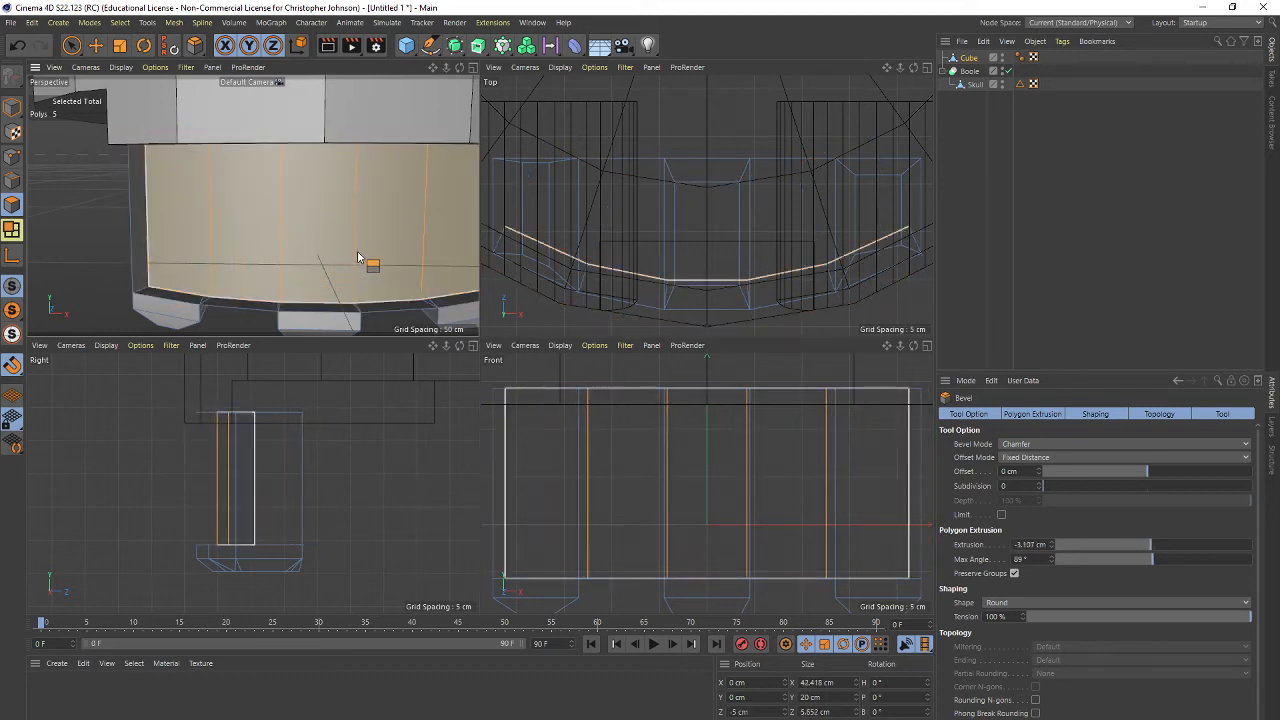
{"action": "key", "text": "ctrl+z"}
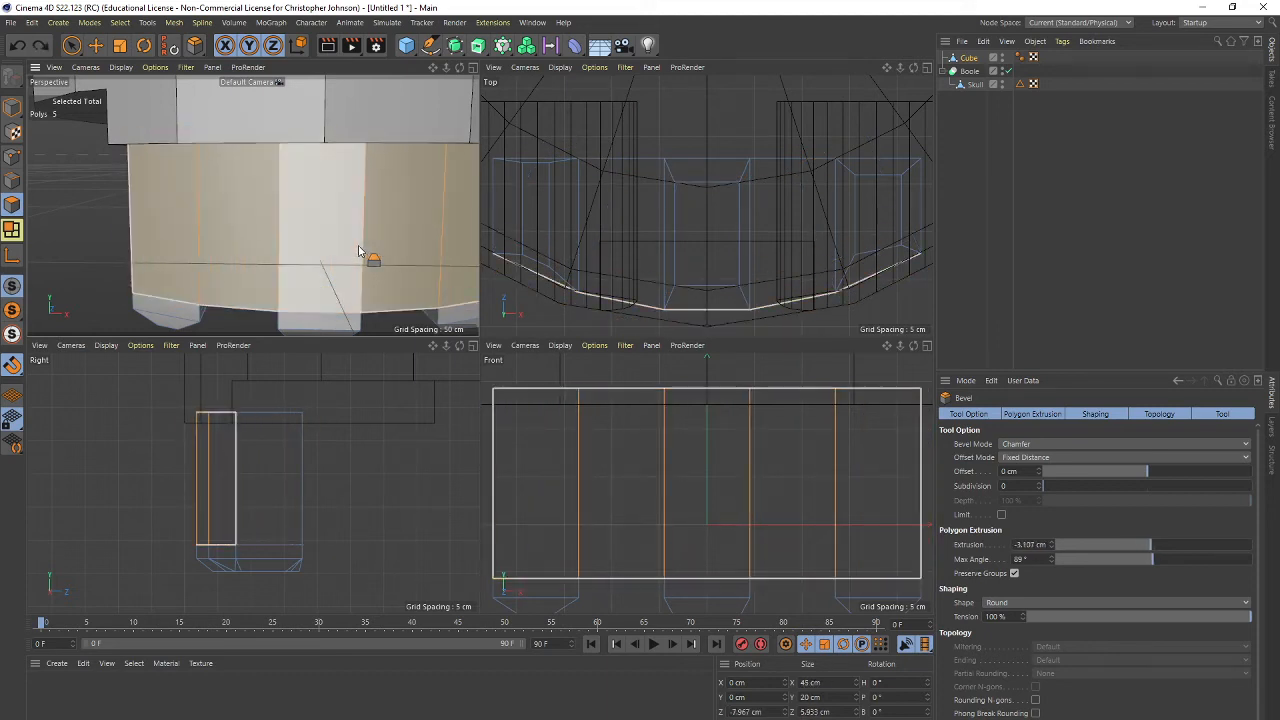
Try beveling the five front polygons individually with Preserve Groups off, a 0 cm offset and a 1 cm extrusion.
{"action": "left_click", "coordinate": [1014, 573]}
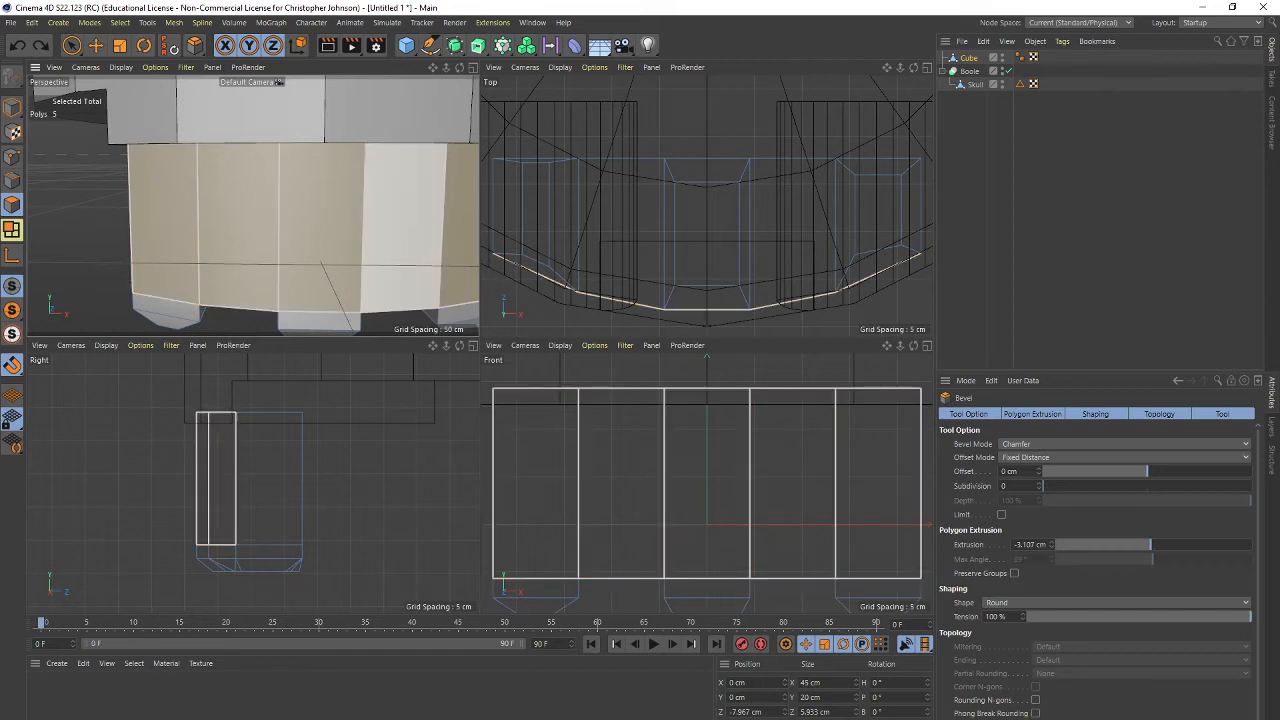
{"action": "left_click_drag", "start_coordinate": [385, 263], "coordinate": [345, 270]}
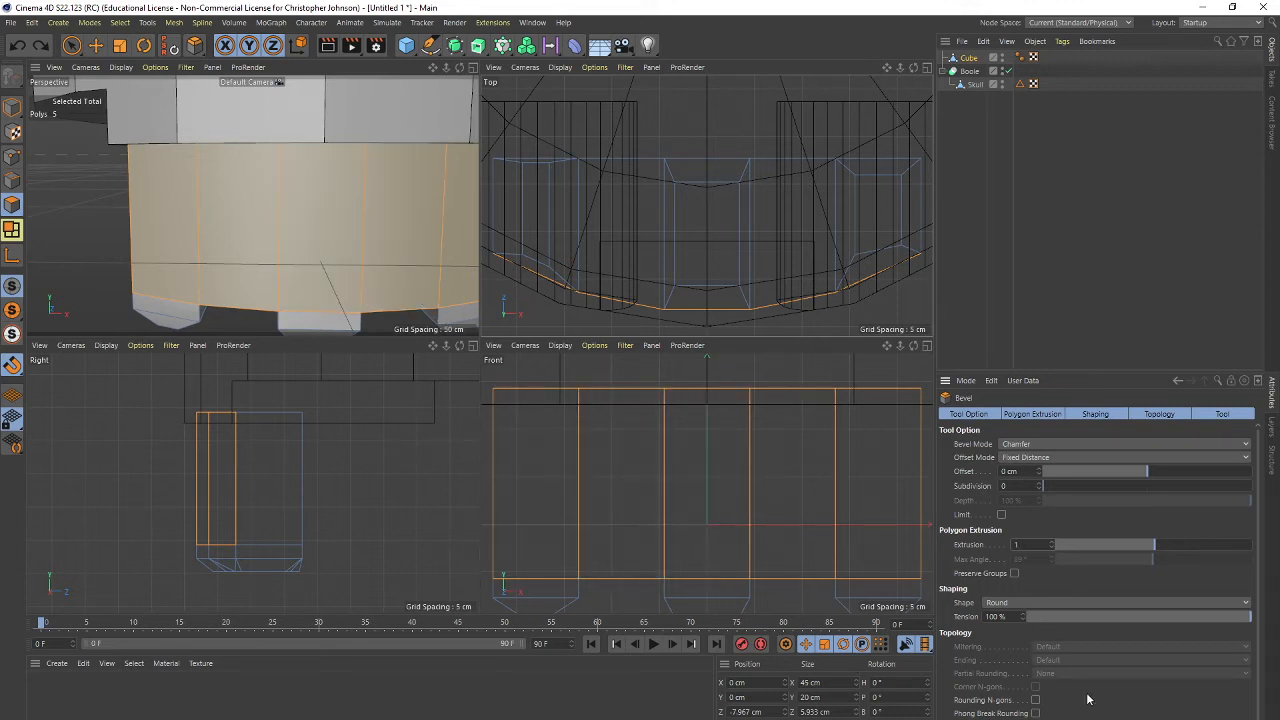
{"action": "scroll", "coordinate": [1088, 699], "scroll_direction": "down", "scroll_amount": 1}
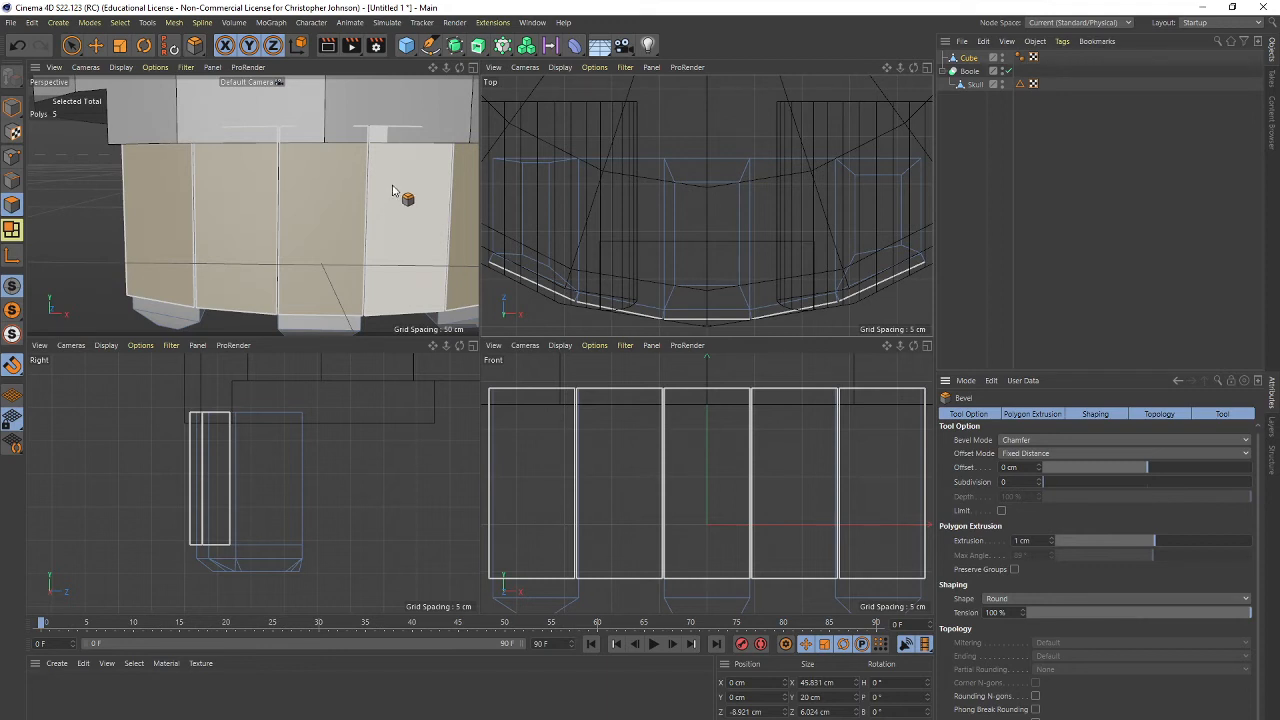
{"action": "key", "text": "ctrl+z"}
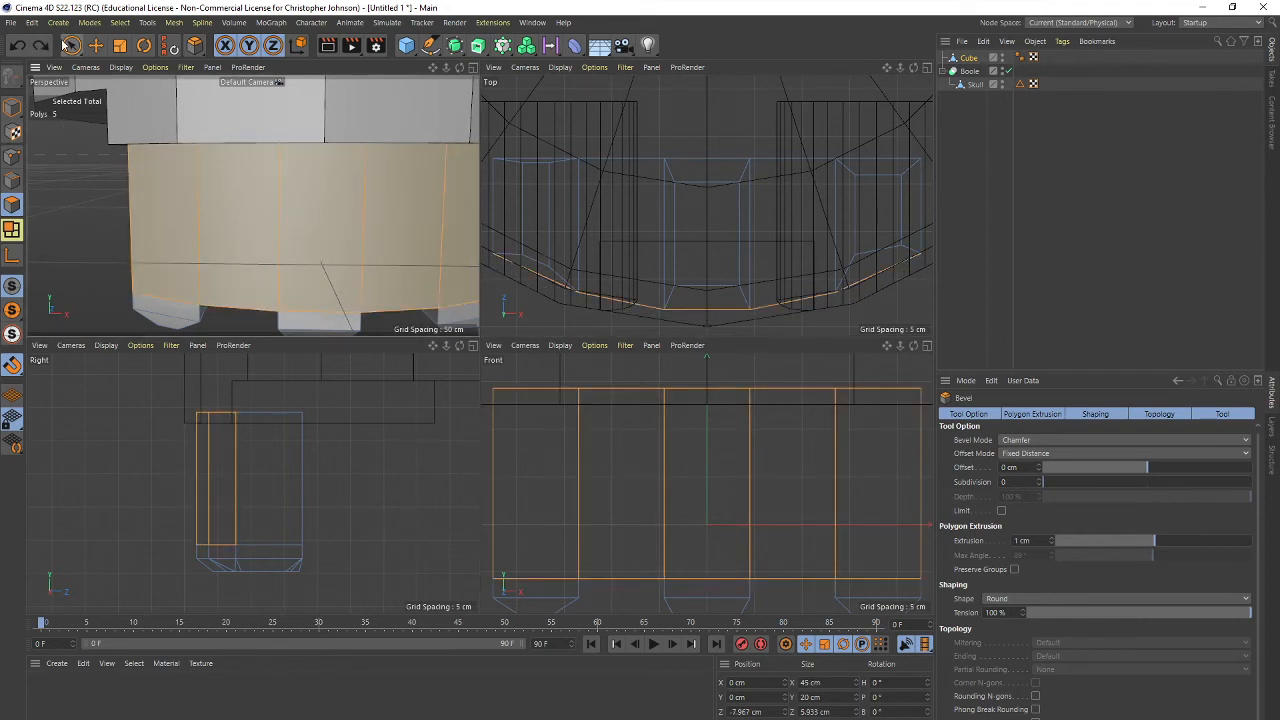
Try beveling only the leftmost front polygon of the cube outward into a smaller face about 11.6 cm tall.
{"action": "left_click", "coordinate": [72, 47]}
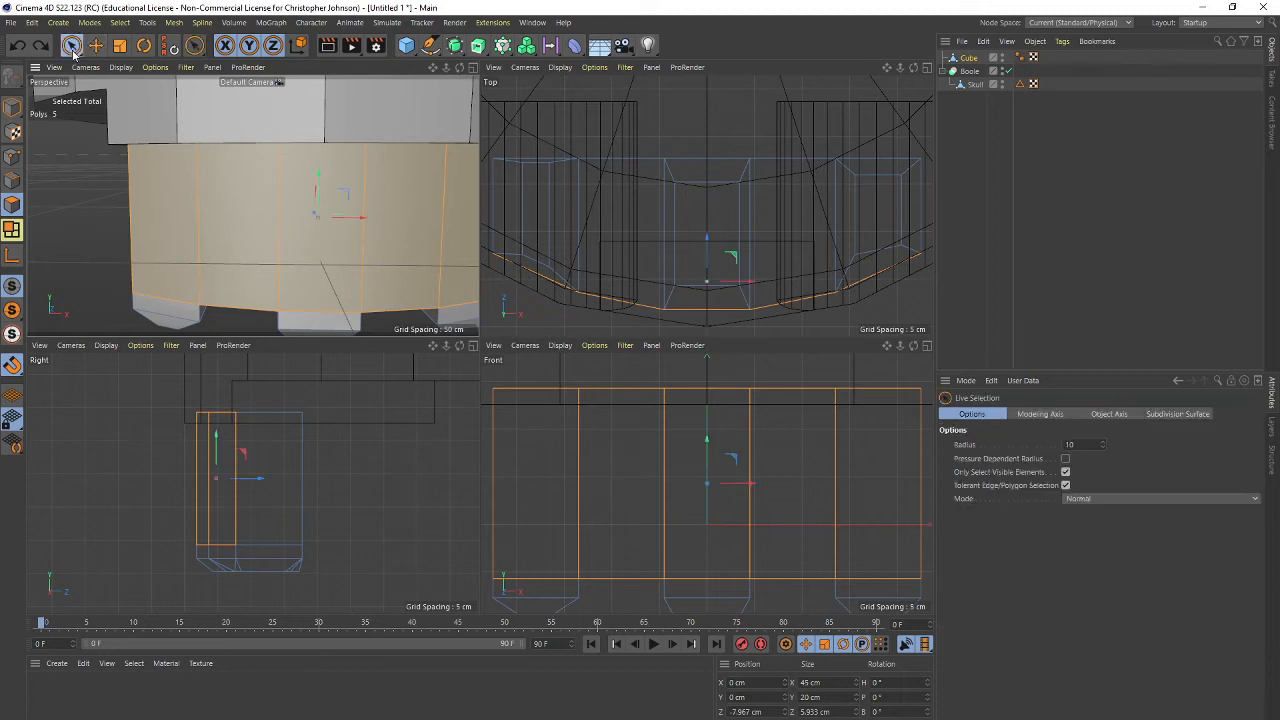
{"action": "left_click", "coordinate": [160, 253]}
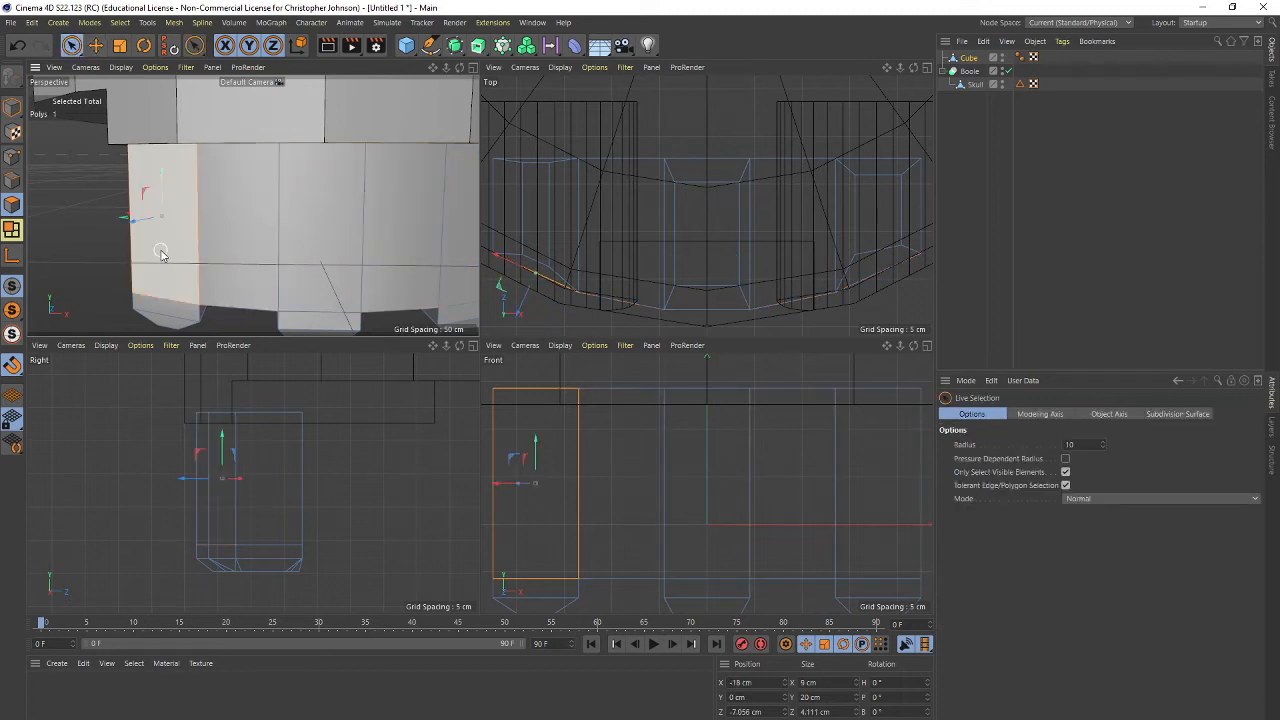
{"action": "right_click", "coordinate": [160, 253]}
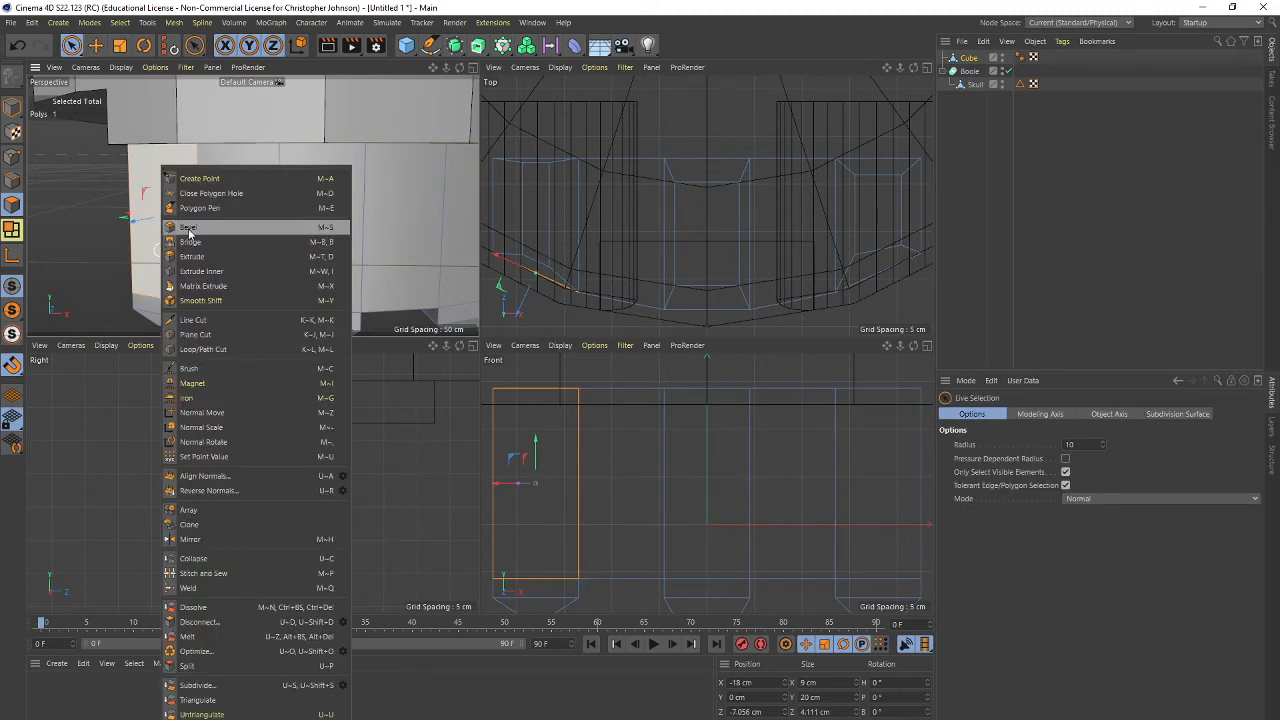
{"action": "left_click", "coordinate": [189, 228]}
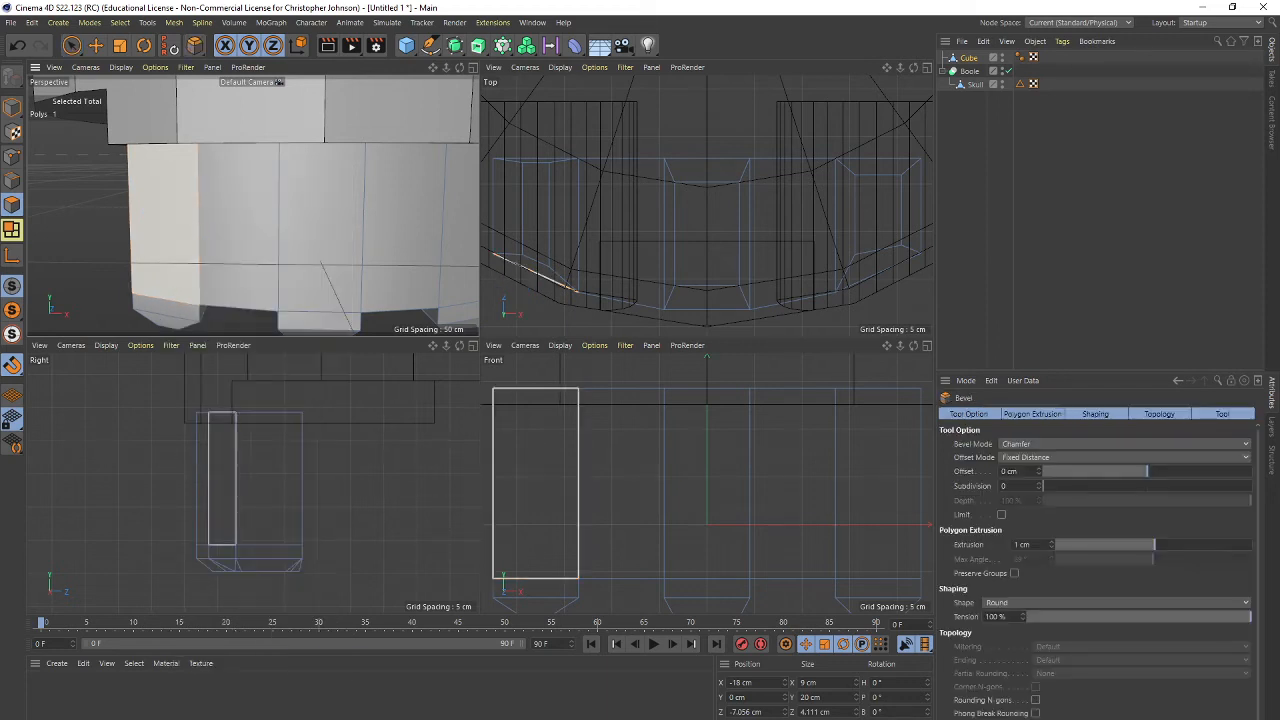
{"action": "left_click_drag", "start_coordinate": [160, 252], "coordinate": [134, 221]}
{"action": "key", "text": "t"}
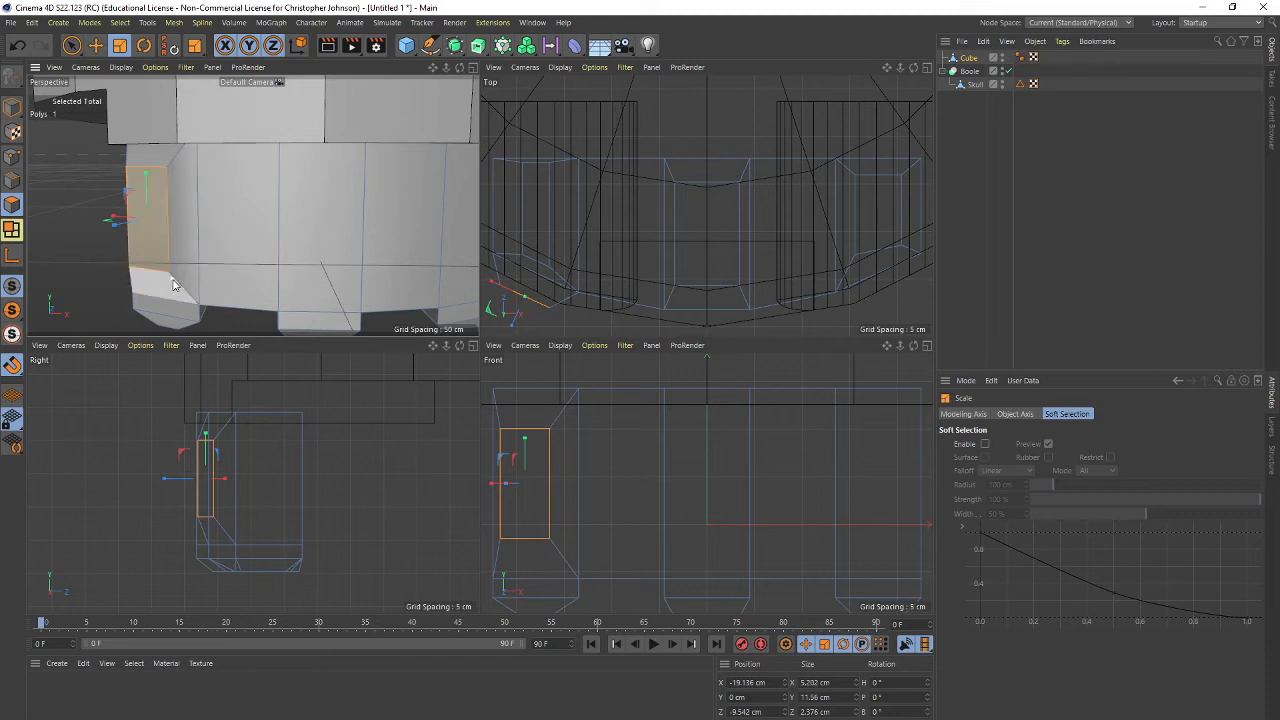
{"action": "left_click_drag", "start_coordinate": [172, 285], "coordinate": [134, 181], "text": "alt"}
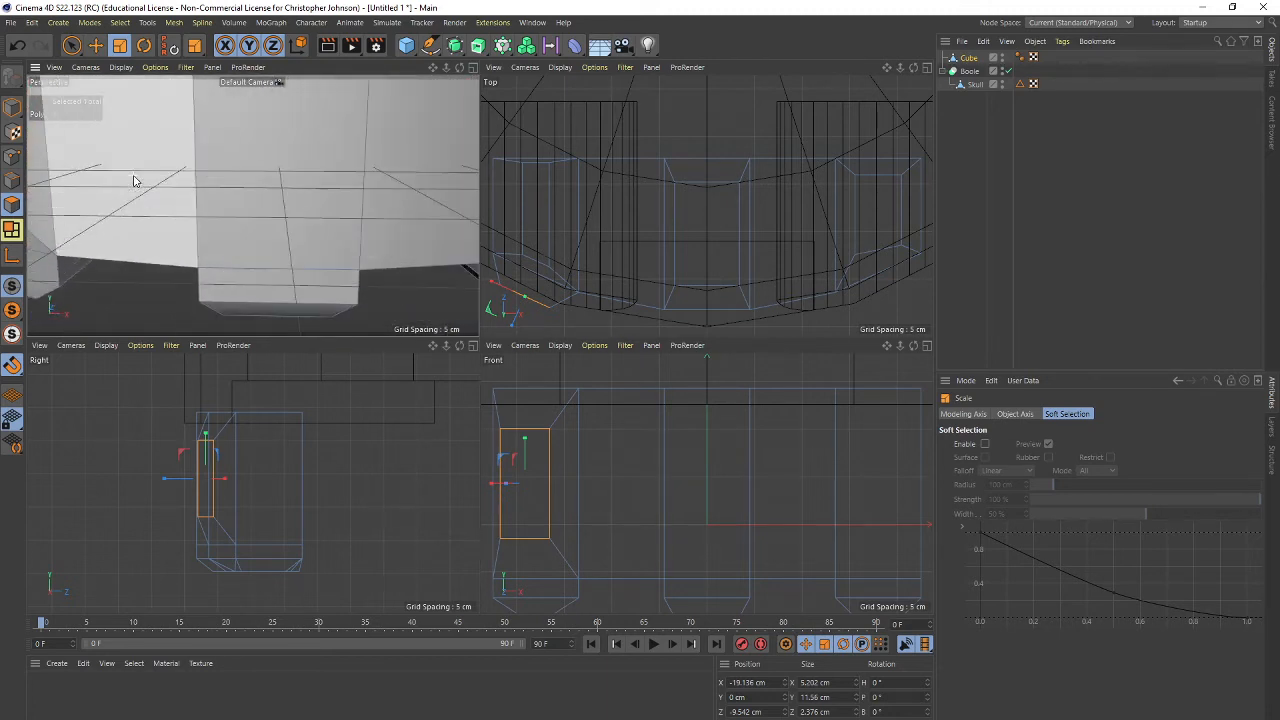
{"action": "scroll", "coordinate": [134, 181], "scroll_direction": "down", "scroll_amount": 5}
{"action": "middle_click_drag", "start_coordinate": [134, 167], "coordinate": [208, 305], "text": "alt"}
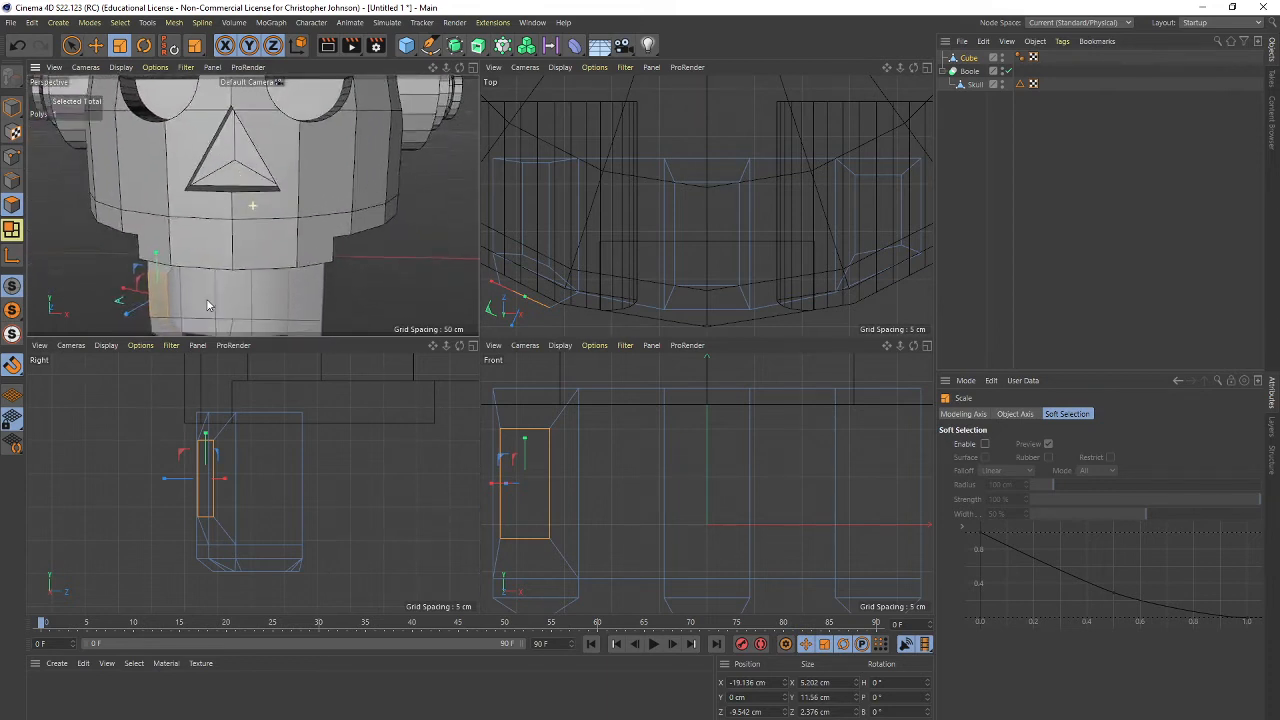
{"action": "left_click_drag", "start_coordinate": [208, 305], "coordinate": [238, 228], "text": "alt"}
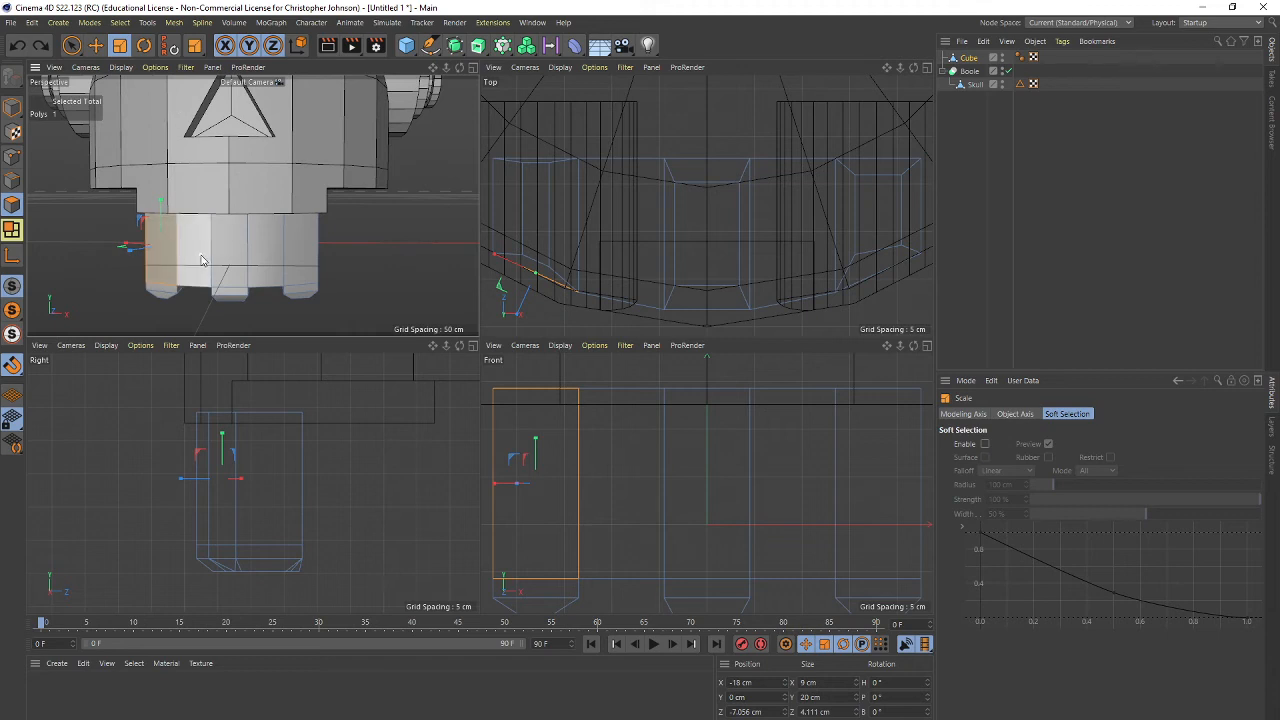
Start a Matrix Extrude on the leftmost front polygon and set it to 3 steps.
{"action": "right_click", "coordinate": [437, 250]}
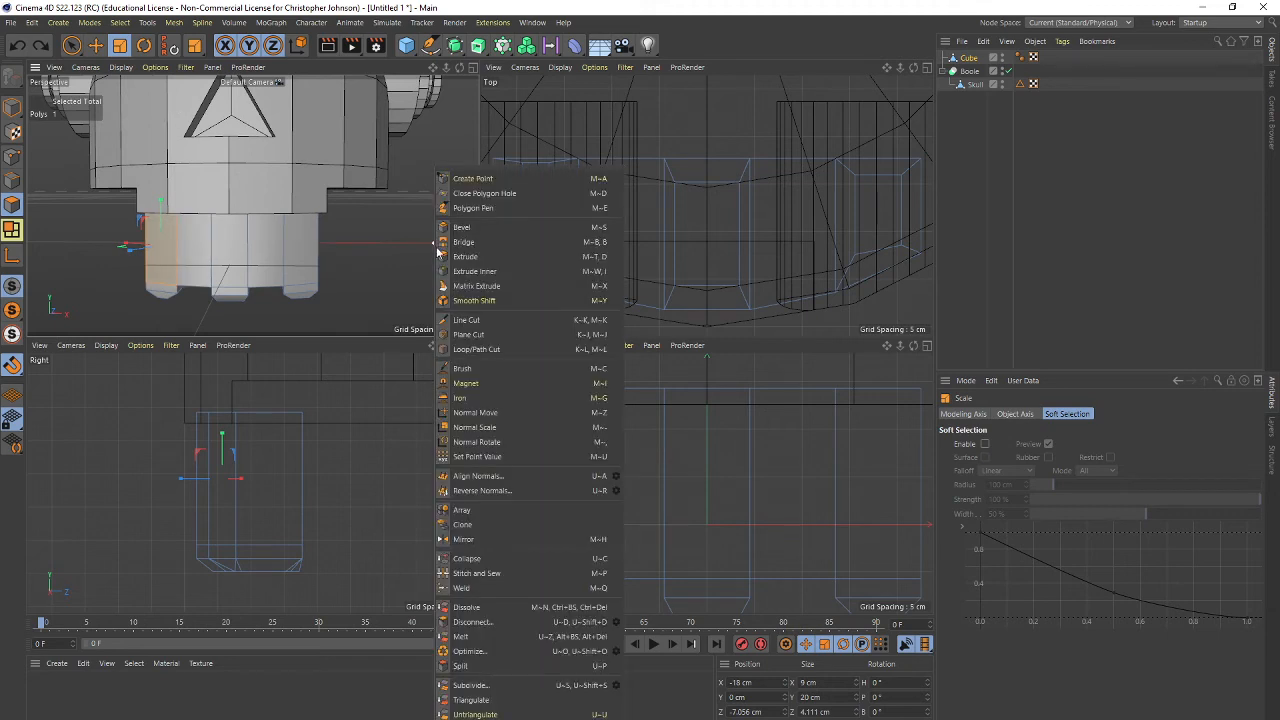
{"action": "left_click", "coordinate": [476, 286]}
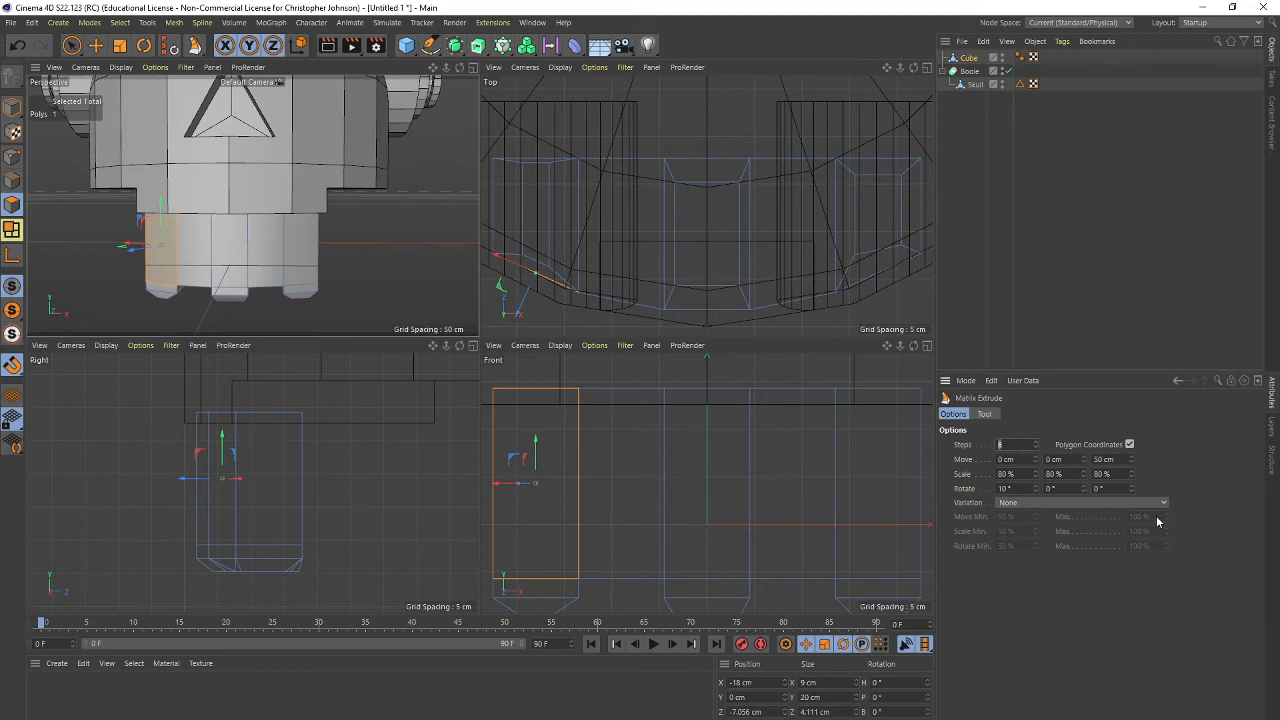
{"action": "key", "text": "Return"}
Select the cube's five front polygons and Matrix Extrude them outward in 2 steps with a 5.05 cm move, 80% scale and 10° rotation.
{"action": "left_click", "coordinate": [71, 45]}
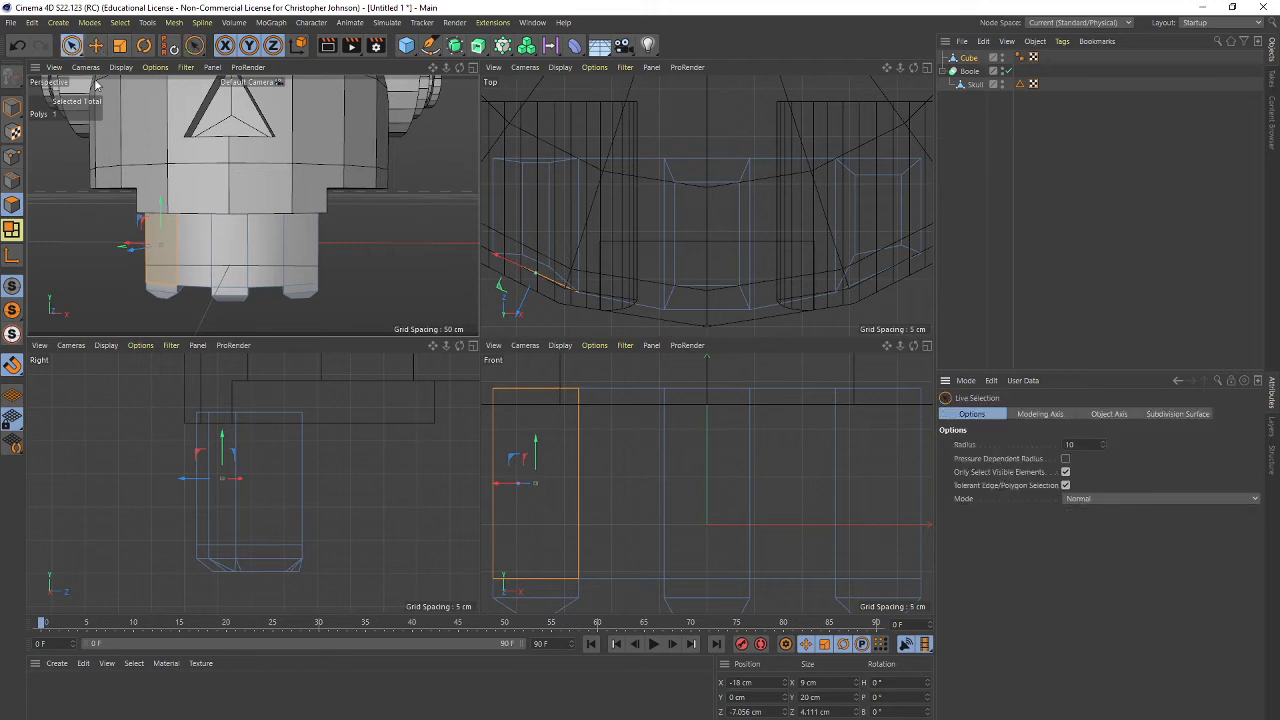
{"action": "left_click", "coordinate": [192, 248]}
{"action": "left_click", "coordinate": [150, 245], "text": "shift"}
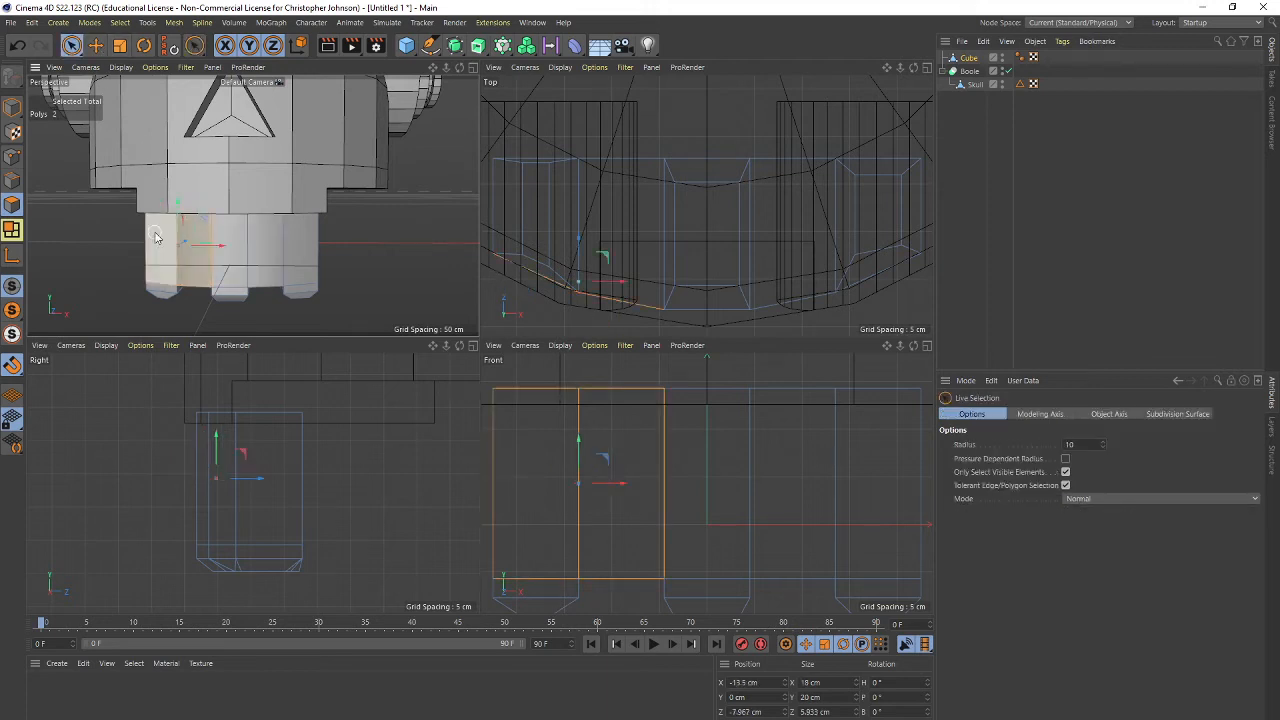
{"action": "left_click", "coordinate": [229, 263], "text": "shift"}
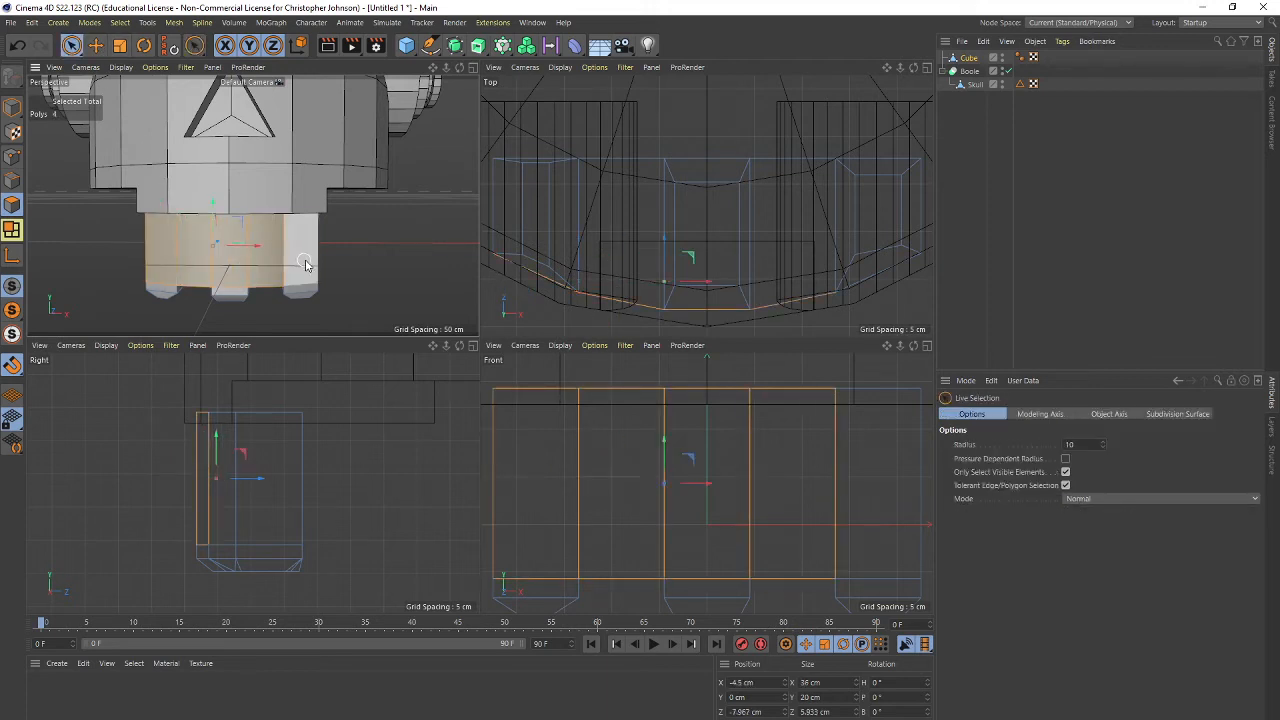
{"action": "left_click", "coordinate": [880, 410], "text": "shift"}
{"action": "left_click", "coordinate": [831, 410], "text": "shift"}
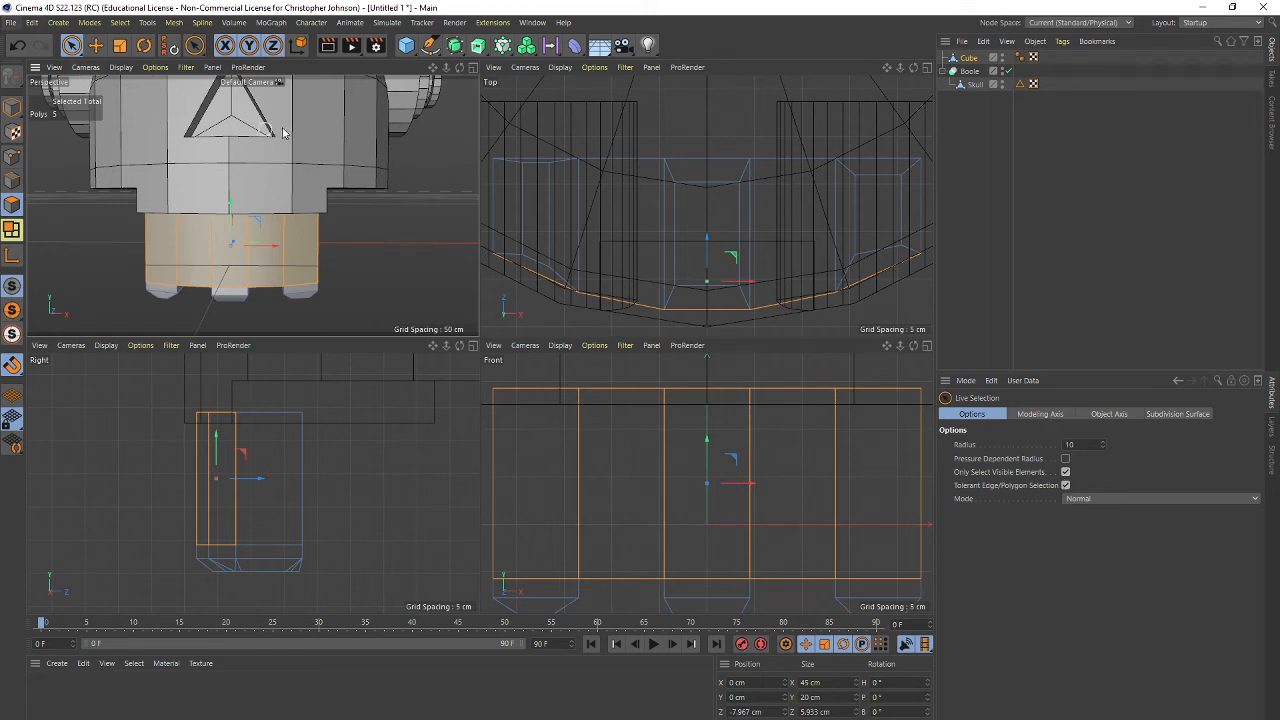
{"action": "left_click_drag", "start_coordinate": [195, 44], "coordinate": [250, 87]}
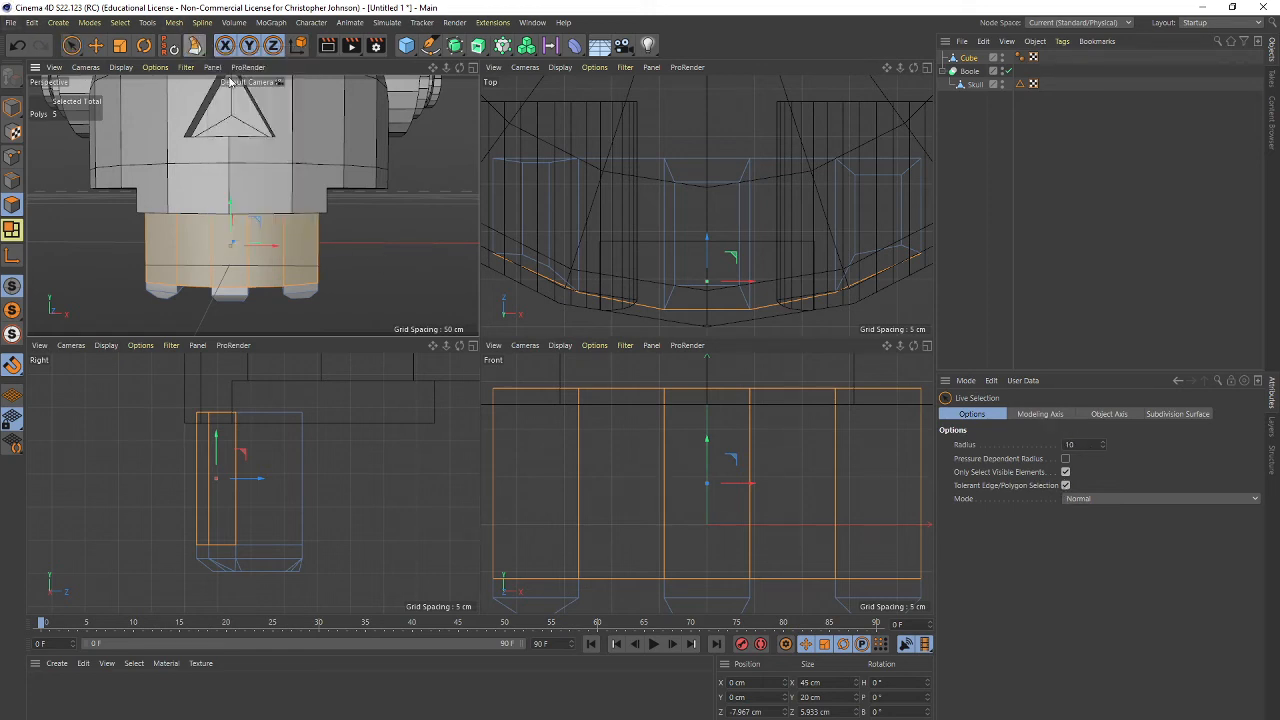
{"action": "left_click_drag", "start_coordinate": [812, 443], "coordinate": [790, 443]}
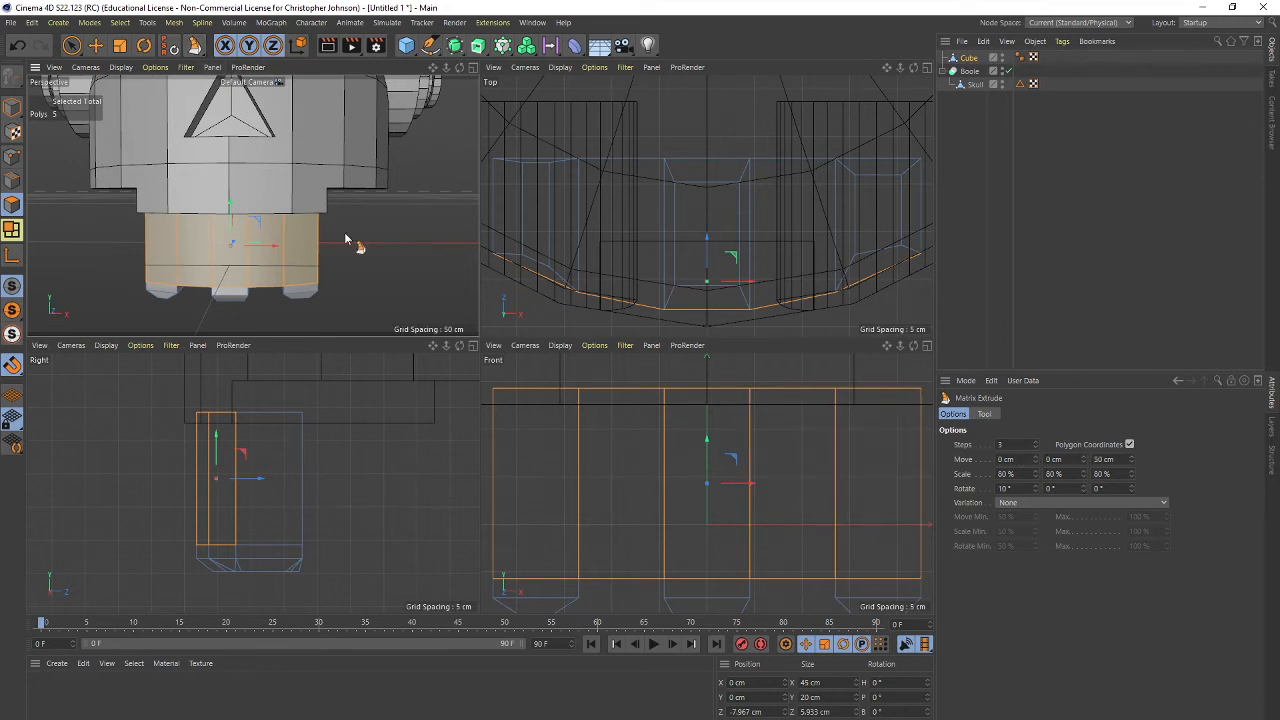
{"action": "left_click_drag", "start_coordinate": [345, 238], "coordinate": [330, 215]}
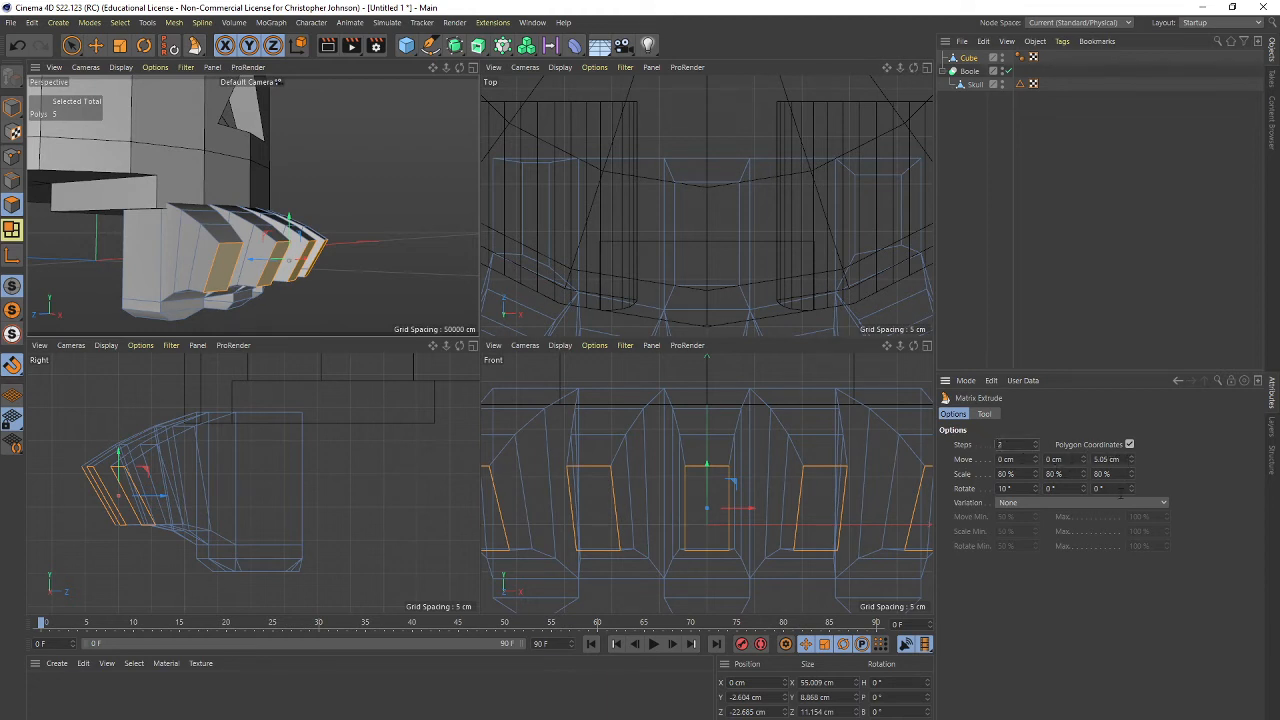
{"action": "key", "text": "Return"}
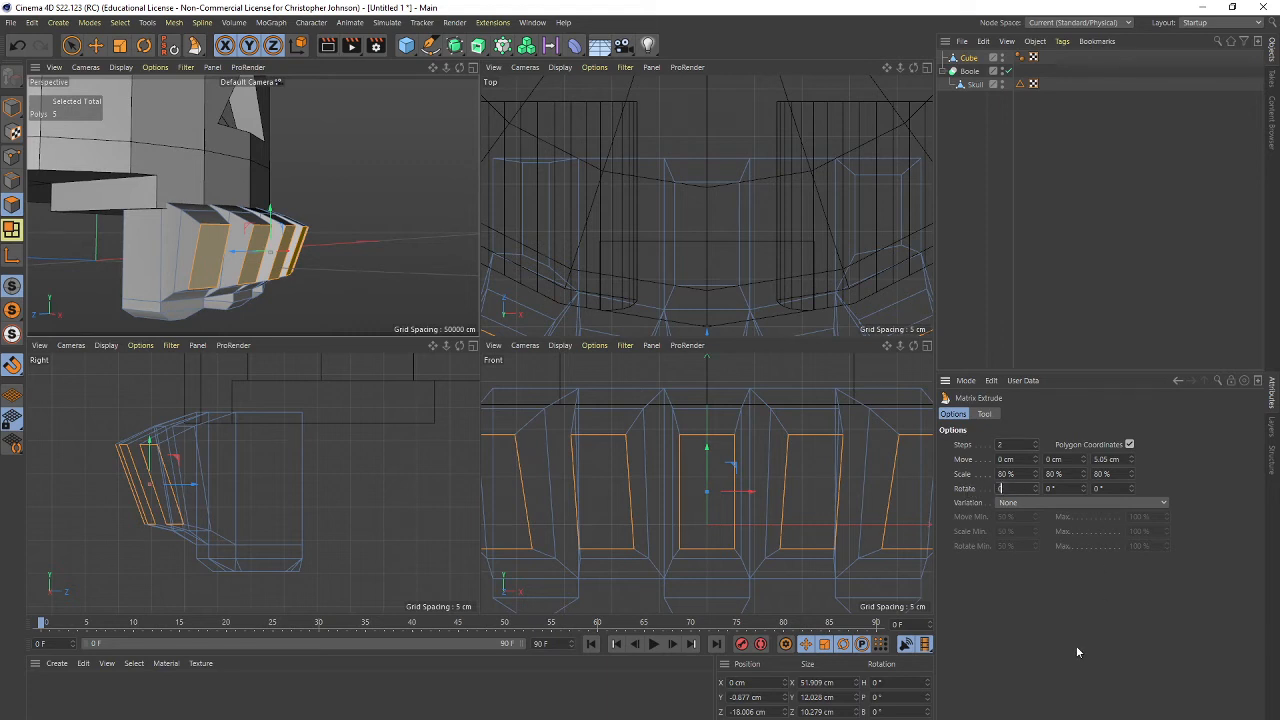
Try Matrix Extrude rotations of 0° and 3° on the five front polygons, and undo the whole extrusion.
{"action": "type", "text": "0"}
{"action": "key", "text": "Return"}
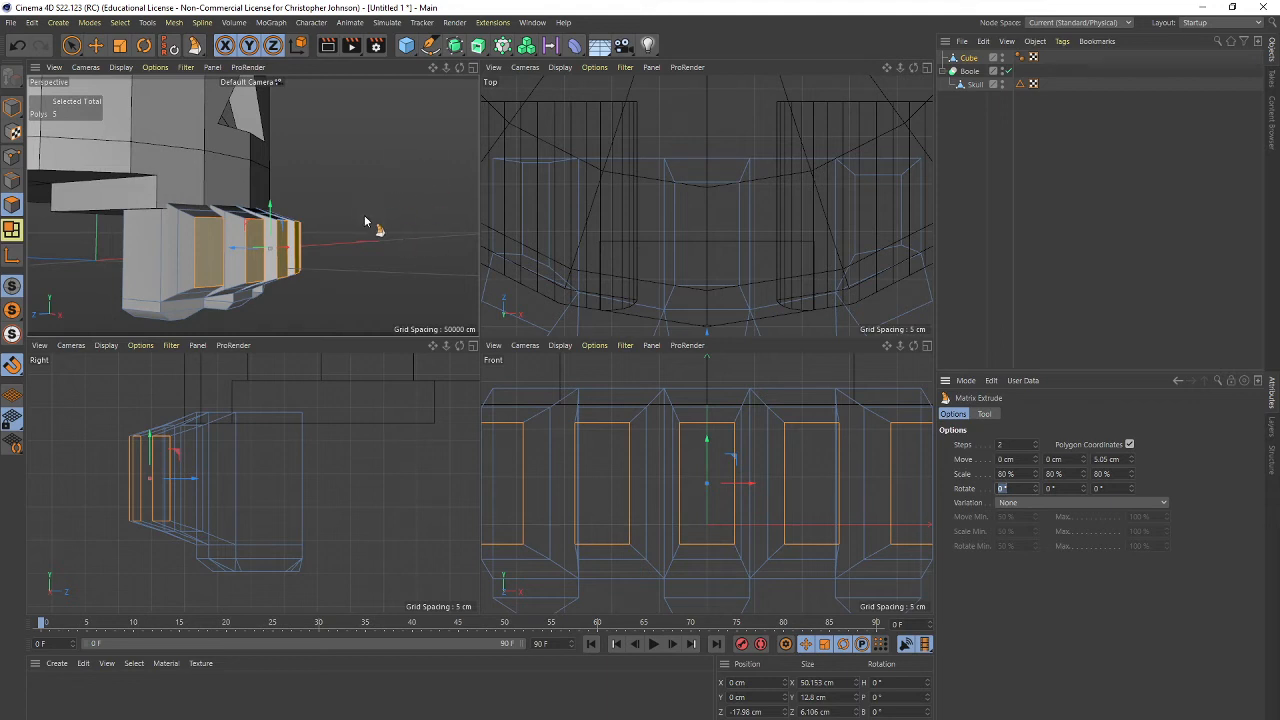
{"action": "type", "text": "3"}
{"action": "left_click_drag", "start_coordinate": [376, 224], "coordinate": [205, 246]}
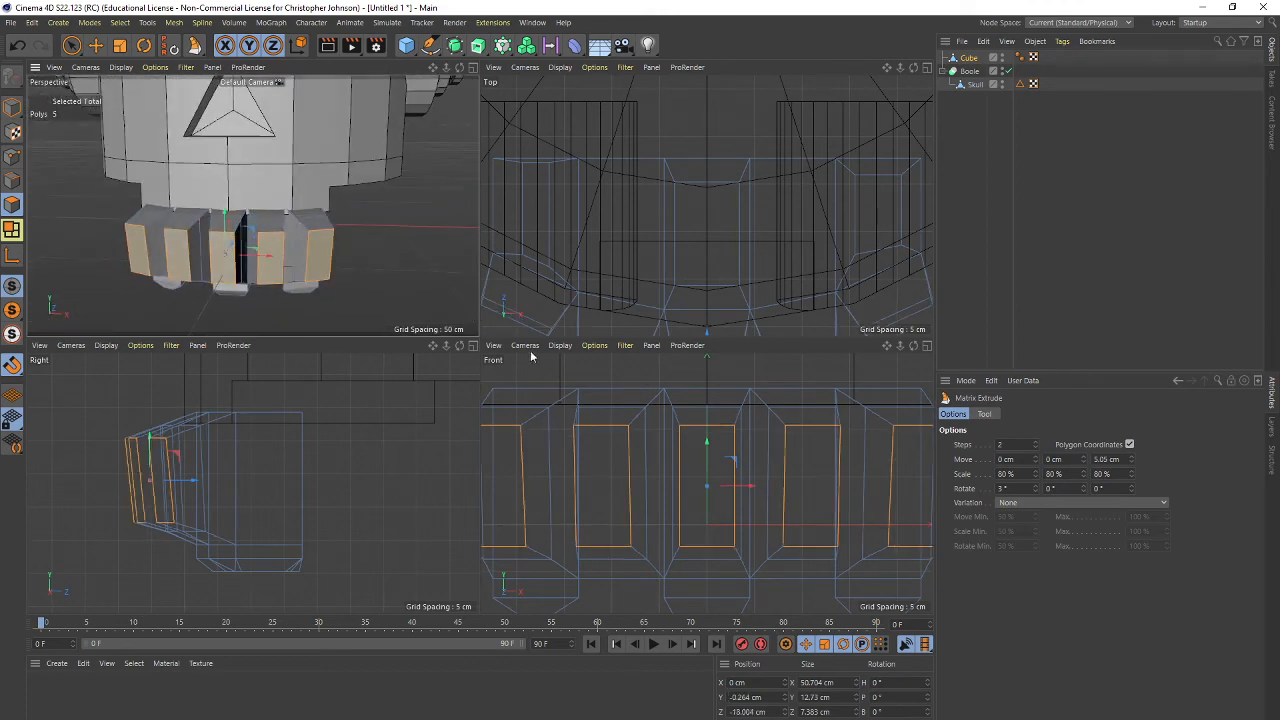
{"action": "key", "text": "ctrl+z"}
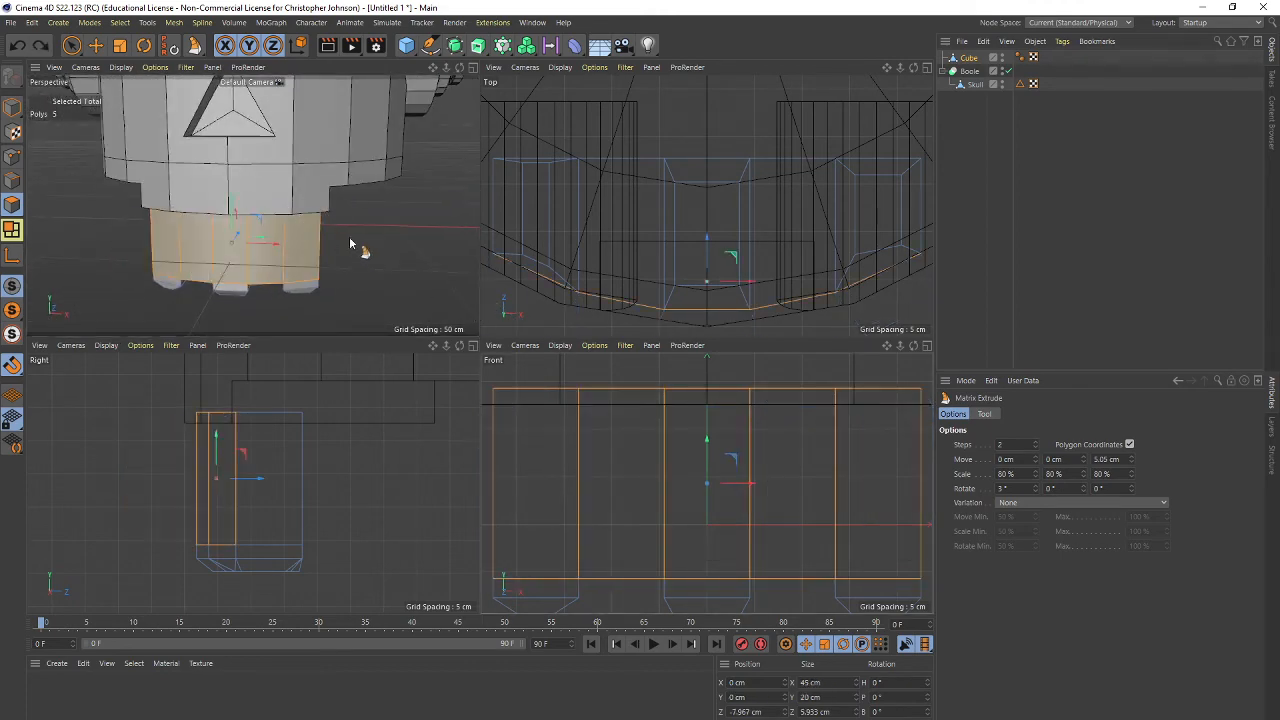
Inset the cube's five front polygons together with Extrude Inner by 3.5 cm, keeping Preserve Groups on.
{"action": "scroll", "coordinate": [355, 247], "scroll_direction": "up", "scroll_amount": 4}
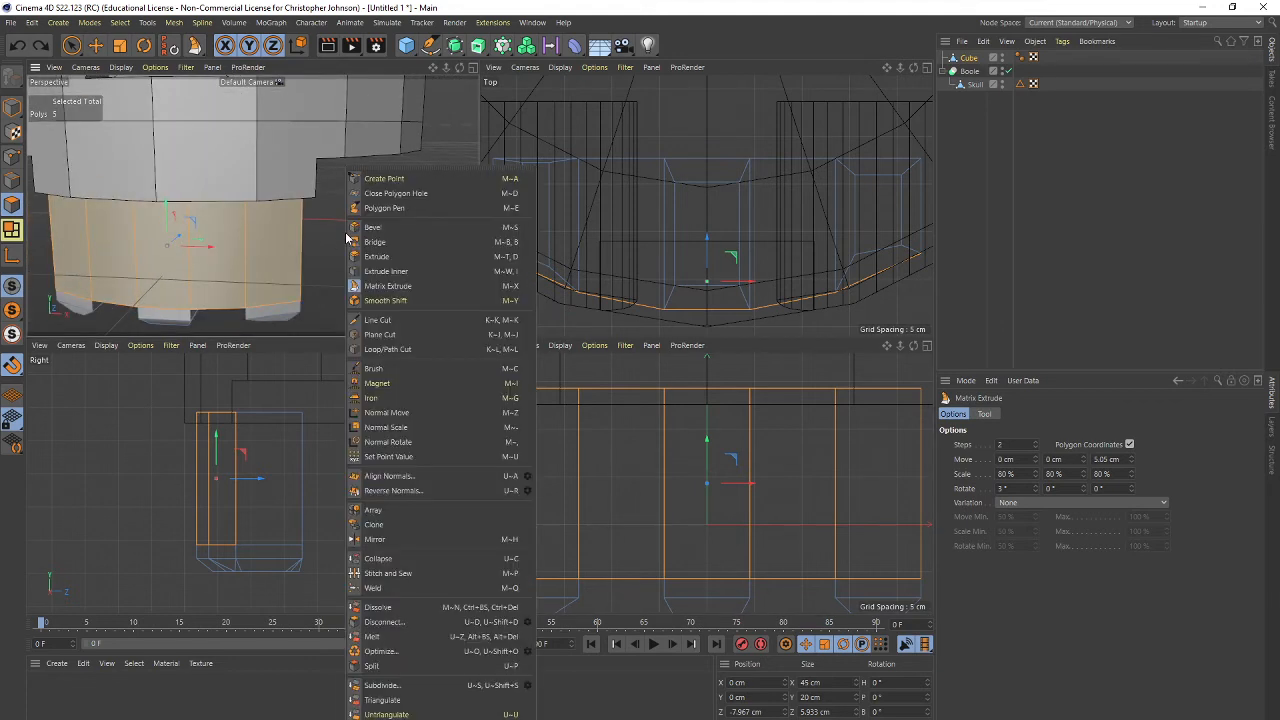
{"action": "right_click", "coordinate": [362, 238]}
{"action": "left_click", "coordinate": [386, 271]}
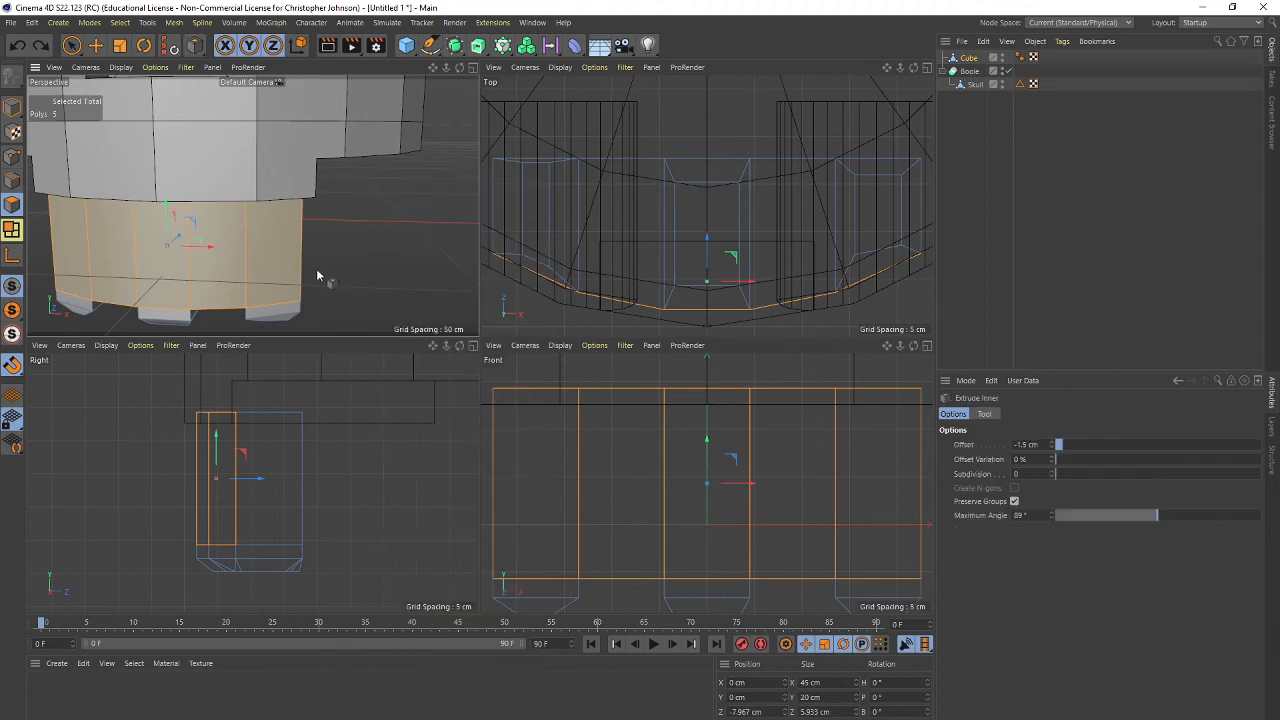
{"action": "left_click_drag", "start_coordinate": [293, 262], "coordinate": [351, 262]}
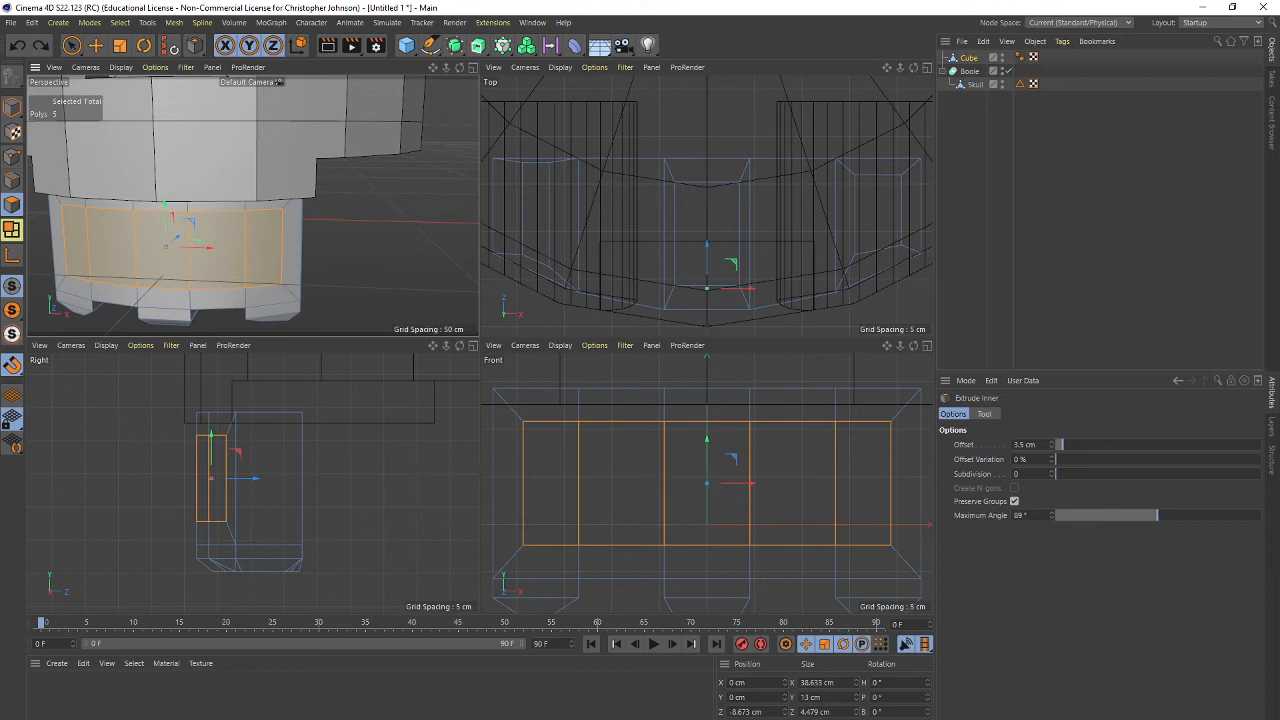
Extrude the five inset front polygons inward as one group by -1.4 cm to recess the mouth area.
{"action": "right_click", "coordinate": [263, 261]}
{"action": "left_click", "coordinate": [289, 258]}
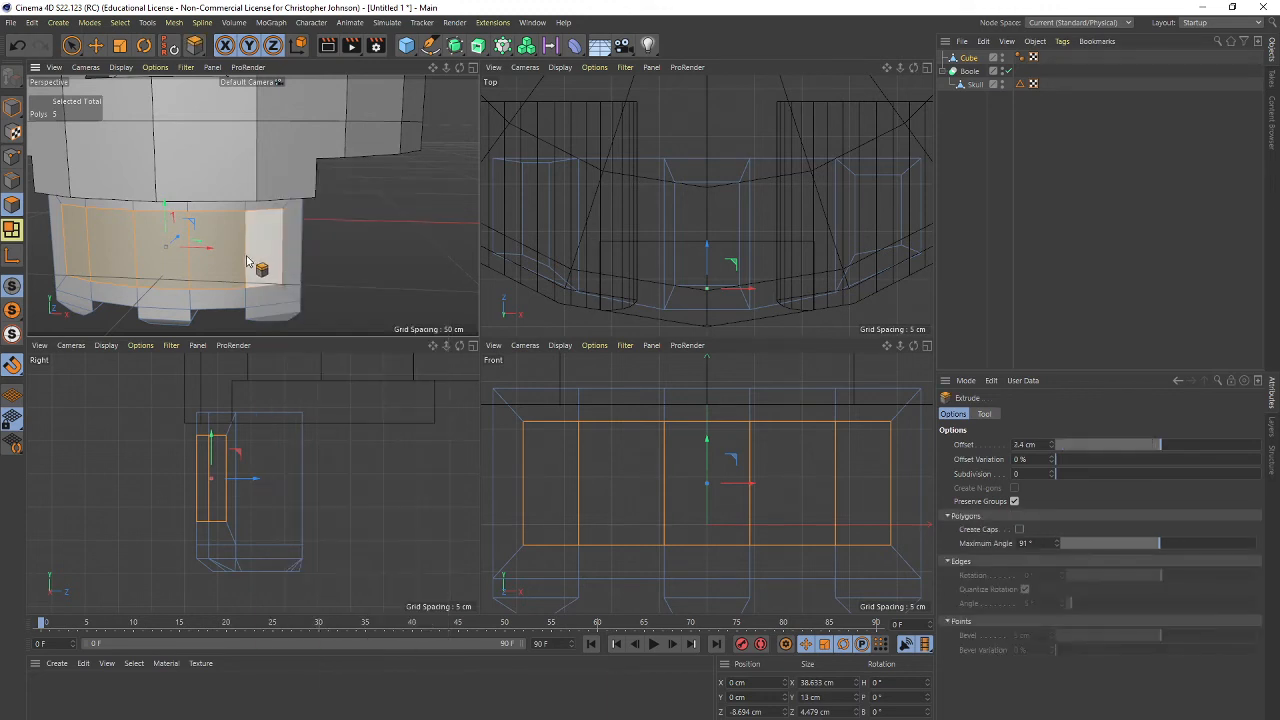
{"action": "left_click_drag", "start_coordinate": [240, 250], "coordinate": [222, 250]}
{"action": "mouse_move", "coordinate": [283, 287]}
{"action": "left_mouse_down", "text": "alt"}
{"action": "mouse_move", "coordinate": [334, 260]}
{"action": "mouse_move", "coordinate": [283, 263]}
{"action": "left_mouse_up", "text": "alt"}
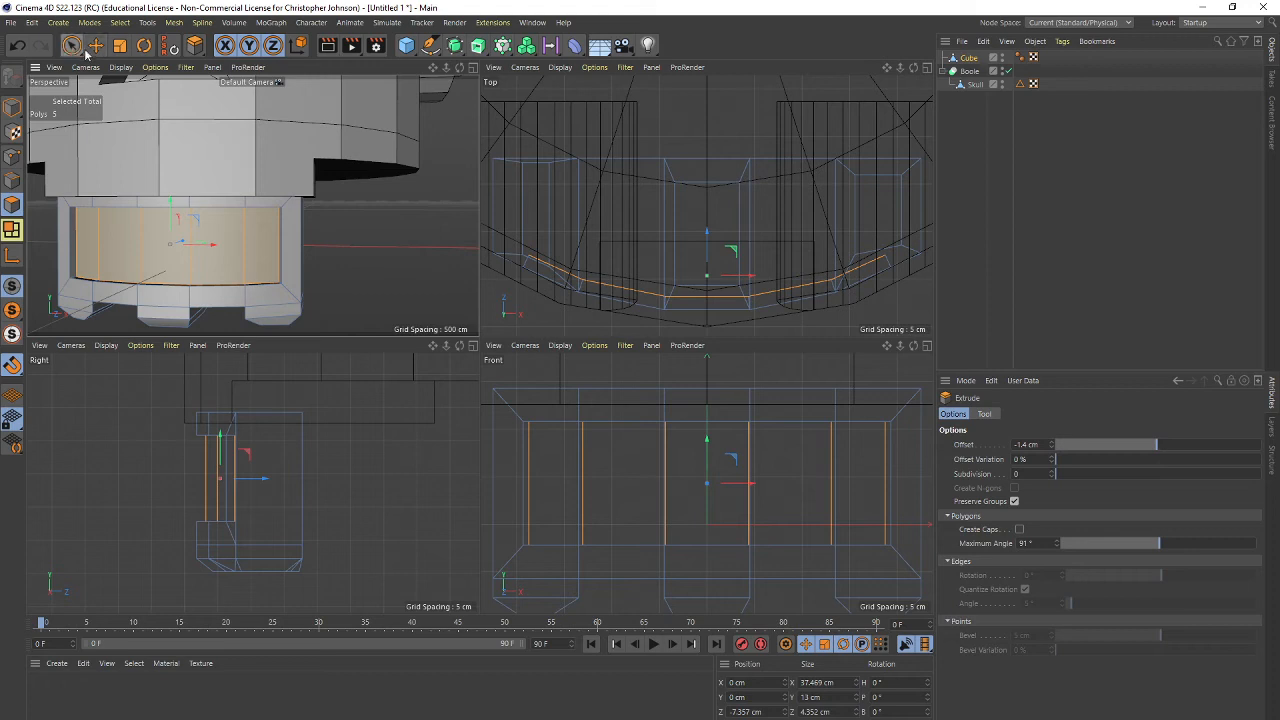
Inset each of the five recessed polygons individually by 0.7 cm using Extrude Inner with Preserve Groups off.
{"action": "right_click", "coordinate": [360, 255]}
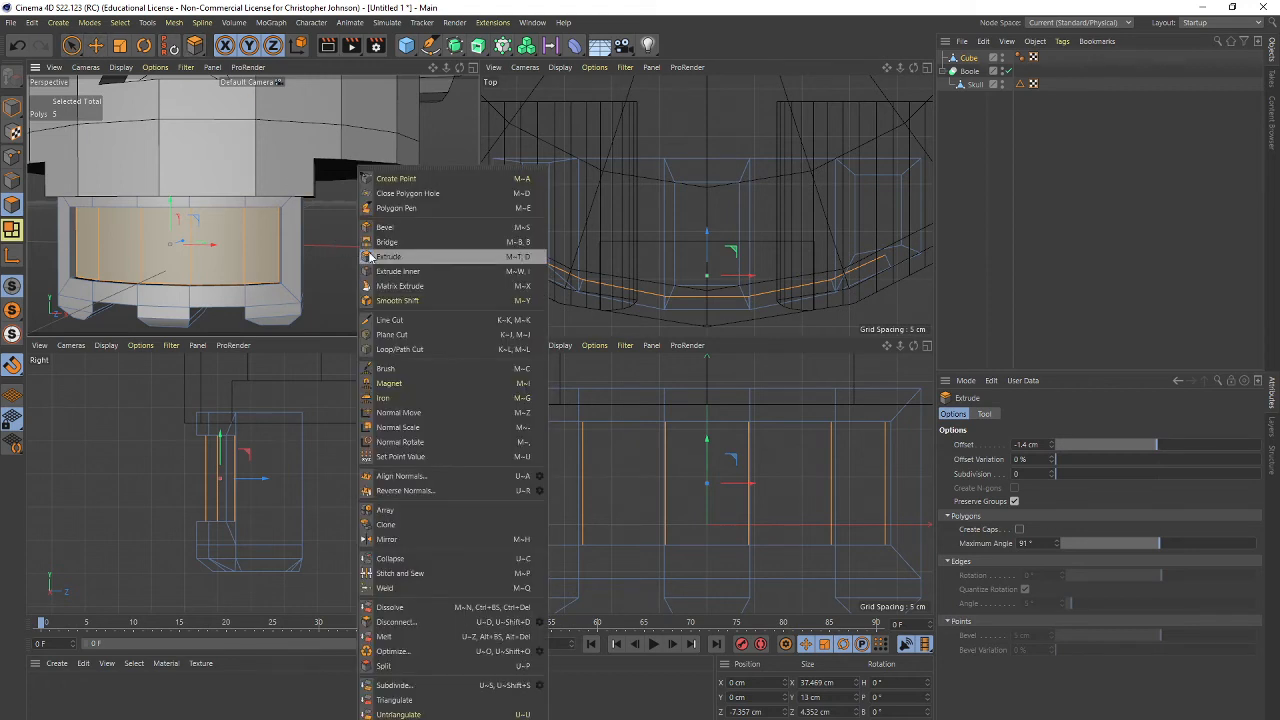
{"action": "left_click", "coordinate": [397, 271]}
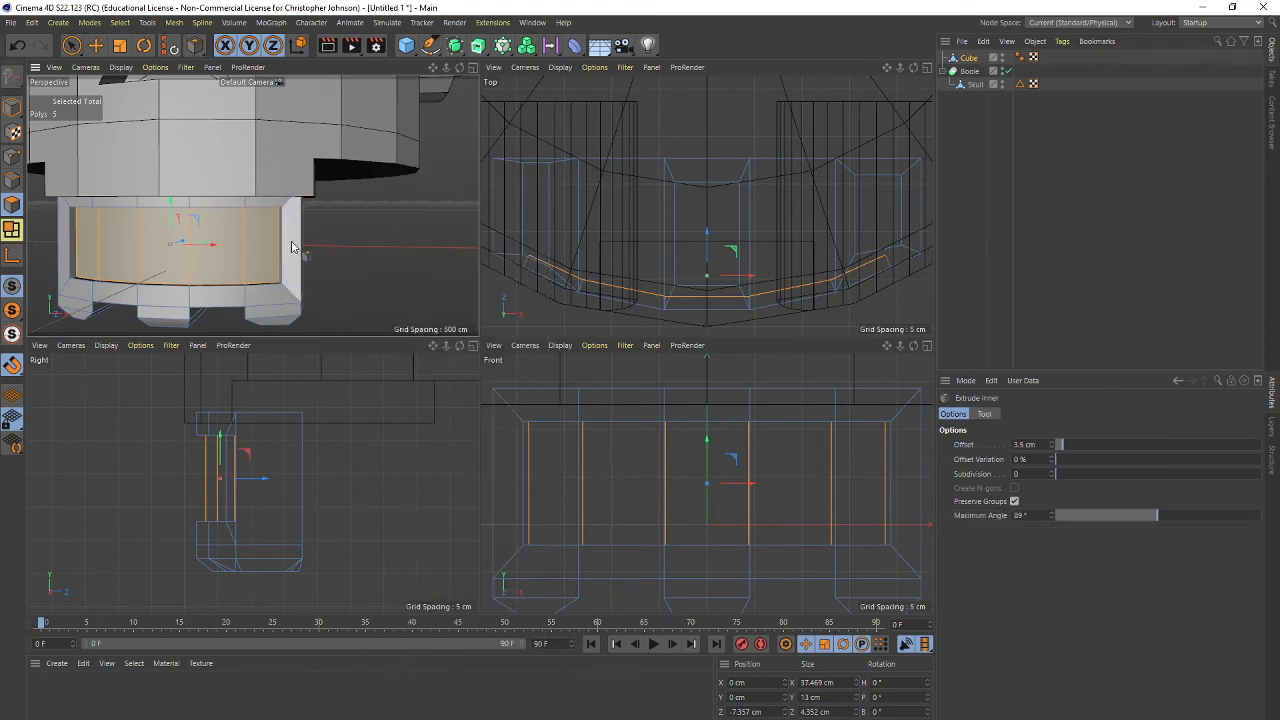
{"action": "left_click", "coordinate": [1014, 501]}
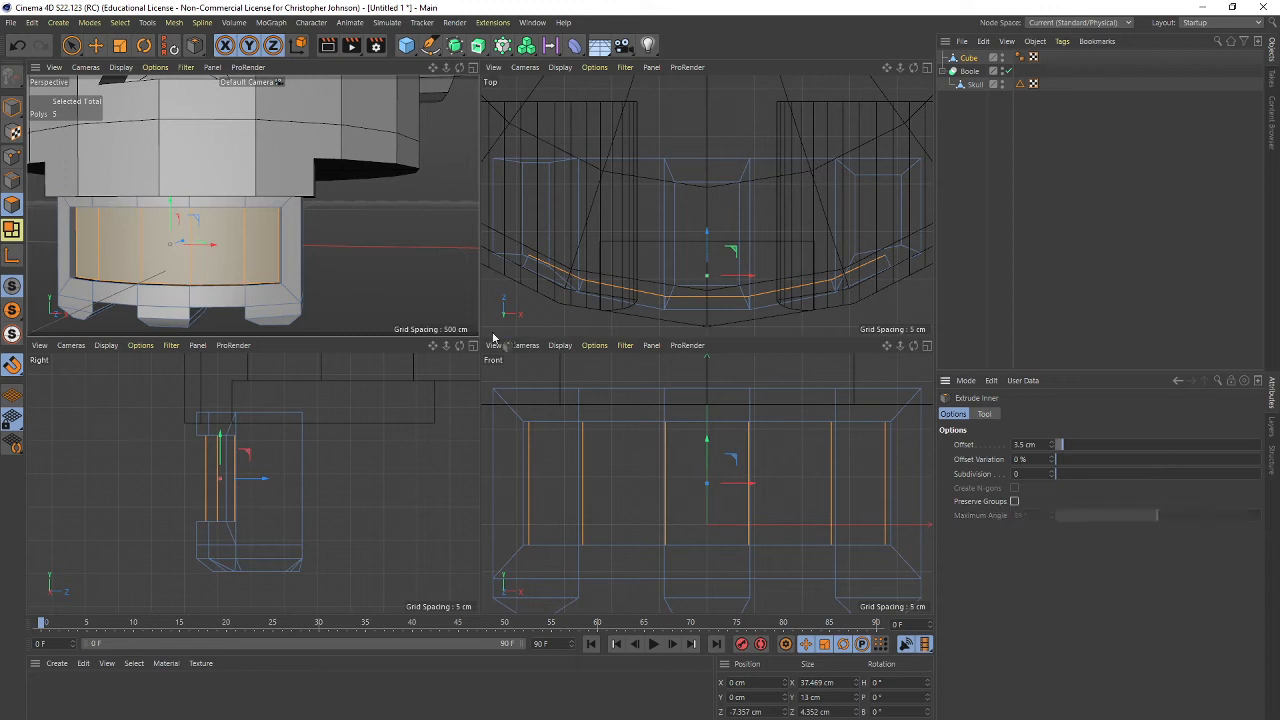
{"action": "mouse_move", "coordinate": [260, 277]}
{"action": "left_mouse_down"}
{"action": "mouse_move", "coordinate": [192, 214]}
{"action": "mouse_move", "coordinate": [257, 264]}
{"action": "left_mouse_up"}
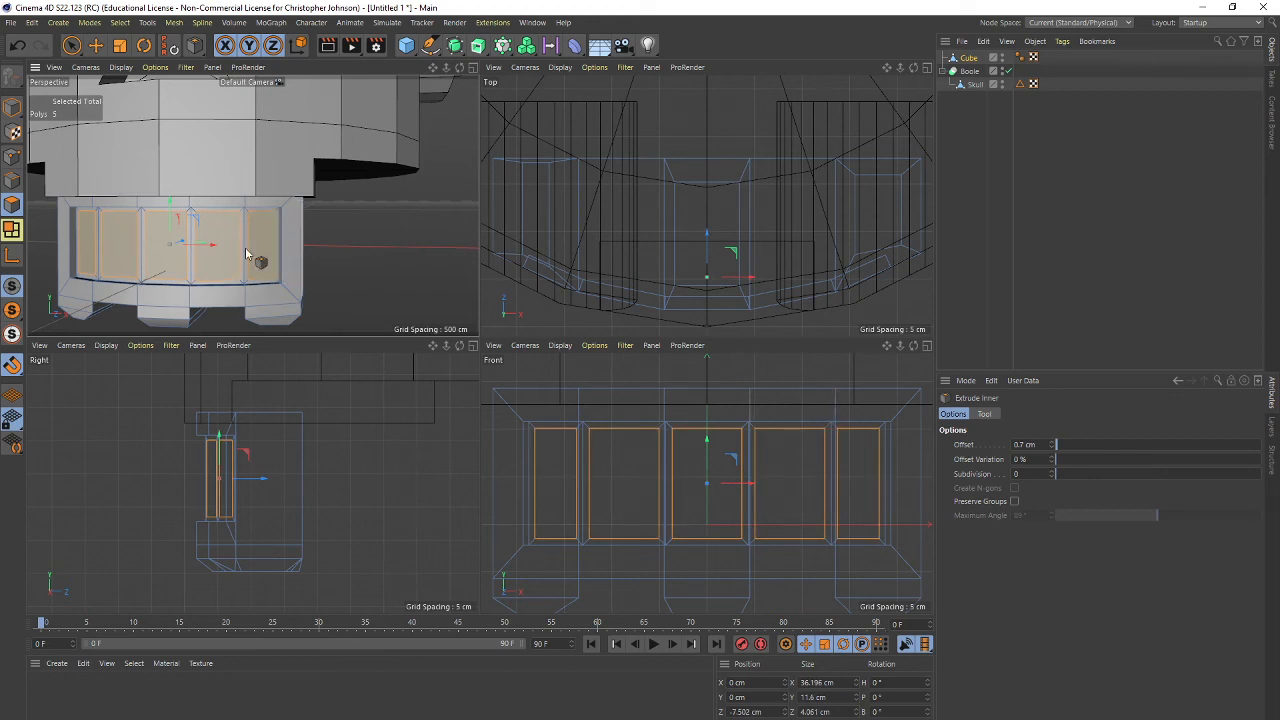
Extrude the five inset tooth polygons outward individually by 1.7 cm with Preserve Groups off.
{"action": "right_click", "coordinate": [401, 275]}
{"action": "left_click", "coordinate": [428, 257]}
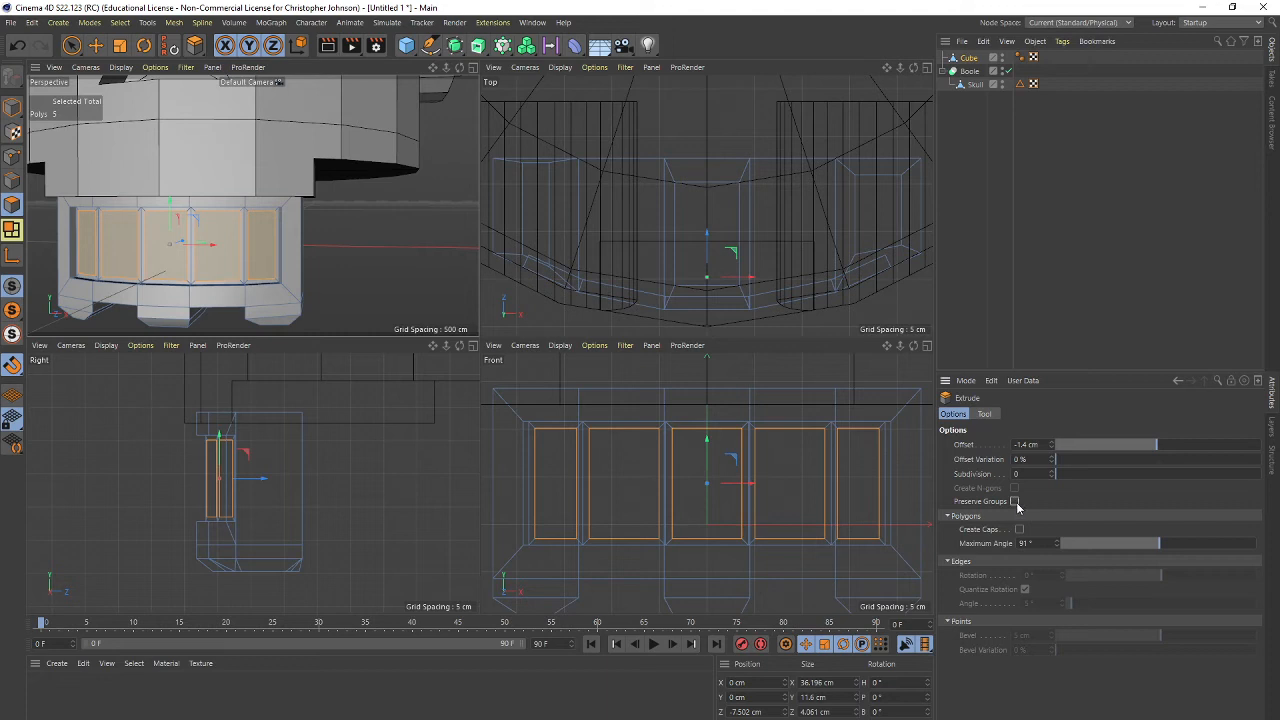
{"action": "left_click_drag", "start_coordinate": [266, 254], "coordinate": [306, 226]}
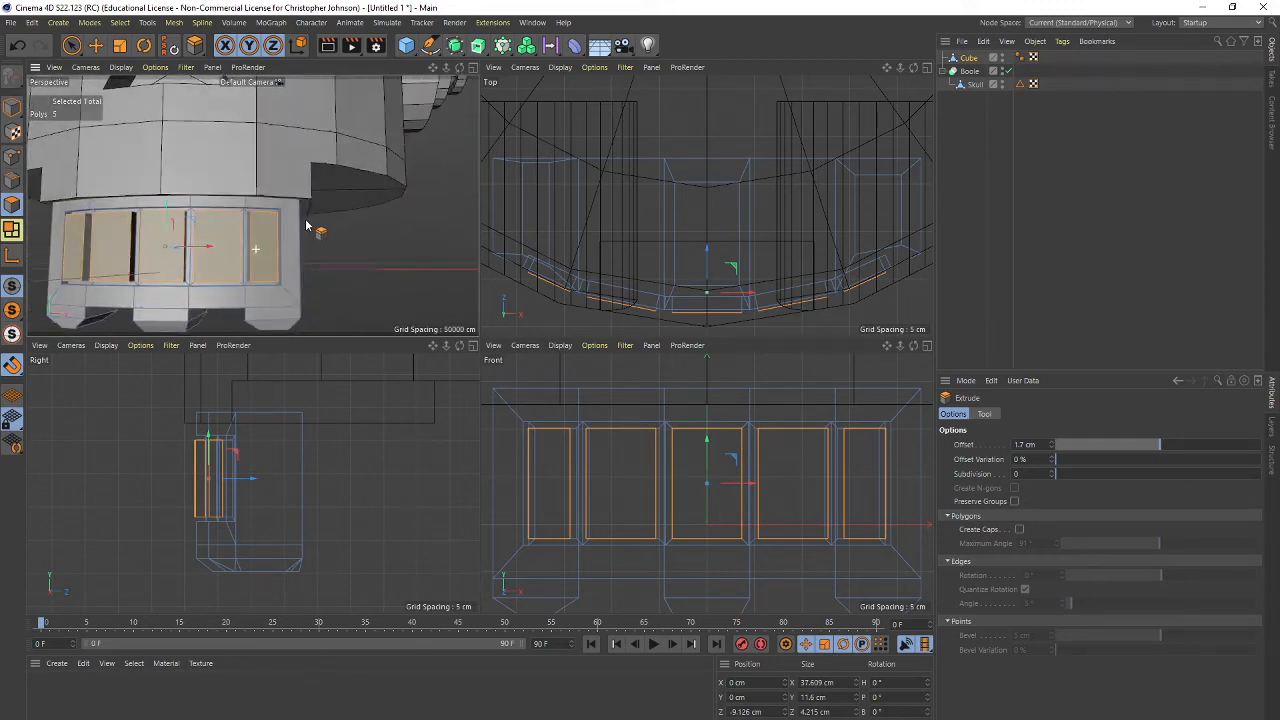
With the teeth cube temporarily hidden, raise the five selected polygons on the Skull's underside to Y 15.846 cm.
{"action": "scroll", "coordinate": [306, 226], "scroll_direction": "down", "scroll_amount": 8}
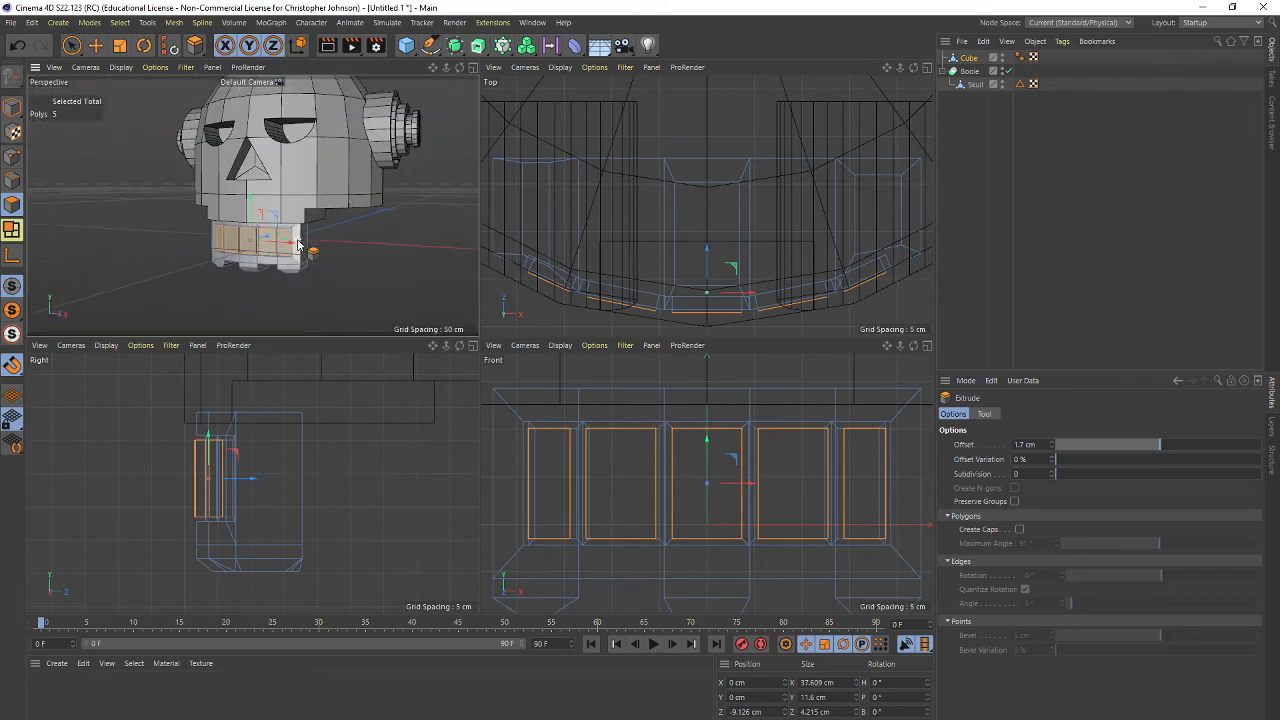
{"action": "scroll", "coordinate": [297, 243], "scroll_direction": "up", "scroll_amount": 2}
{"action": "left_click_drag", "start_coordinate": [288, 219], "coordinate": [335, 211], "text": "alt"}
{"action": "scroll", "coordinate": [353, 272], "scroll_direction": "down", "scroll_amount": 3}
{"action": "scroll", "coordinate": [250, 265], "scroll_direction": "up", "scroll_amount": 3}
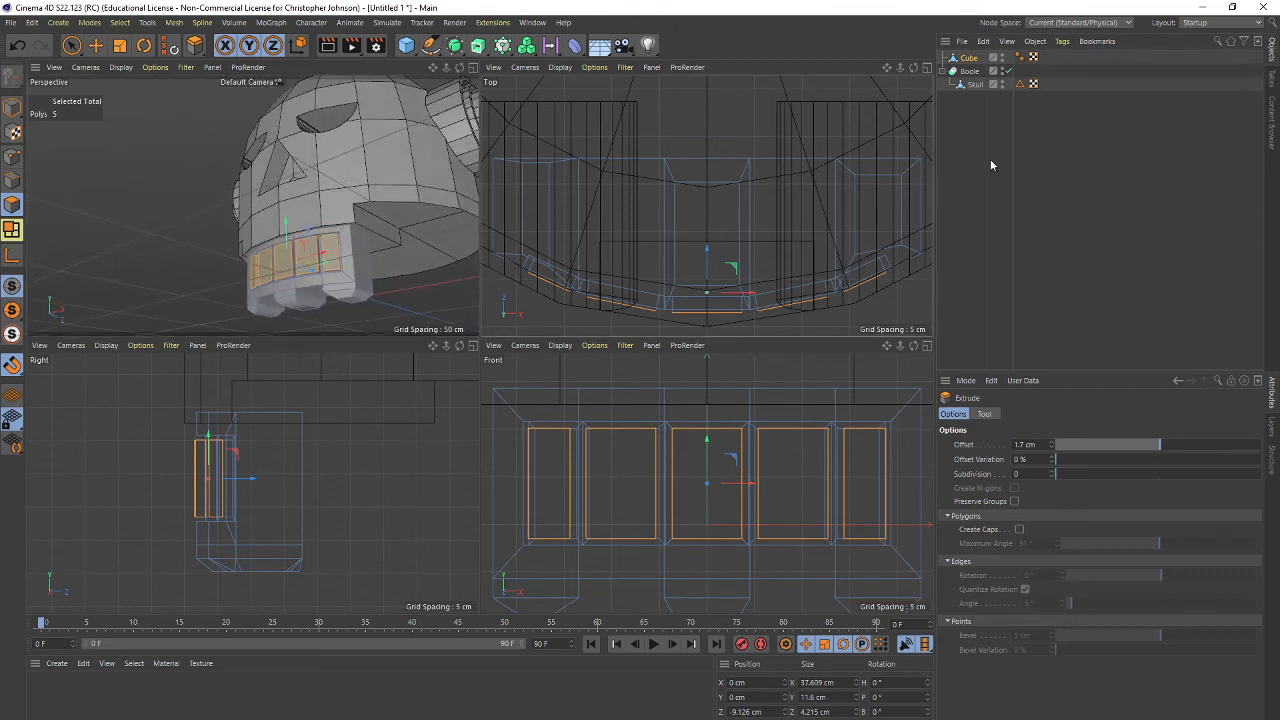
{"action": "left_click", "coordinate": [1004, 57]}
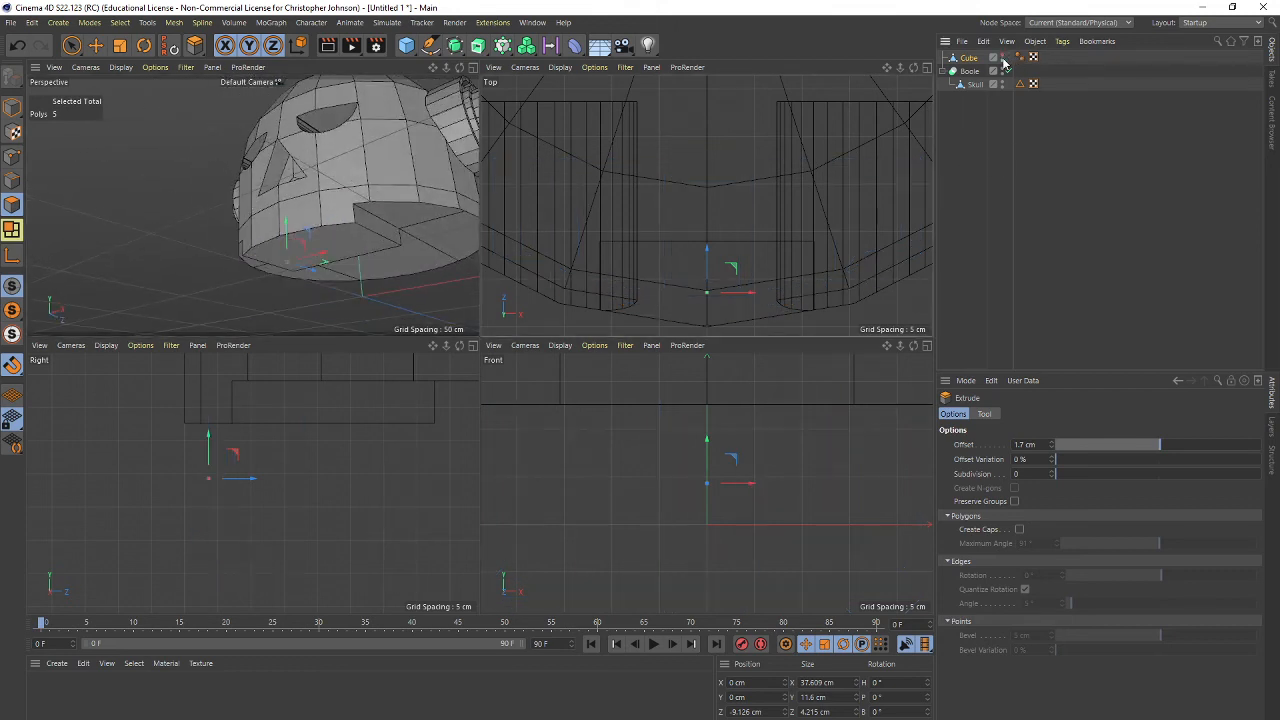
{"action": "left_click", "coordinate": [976, 85]}
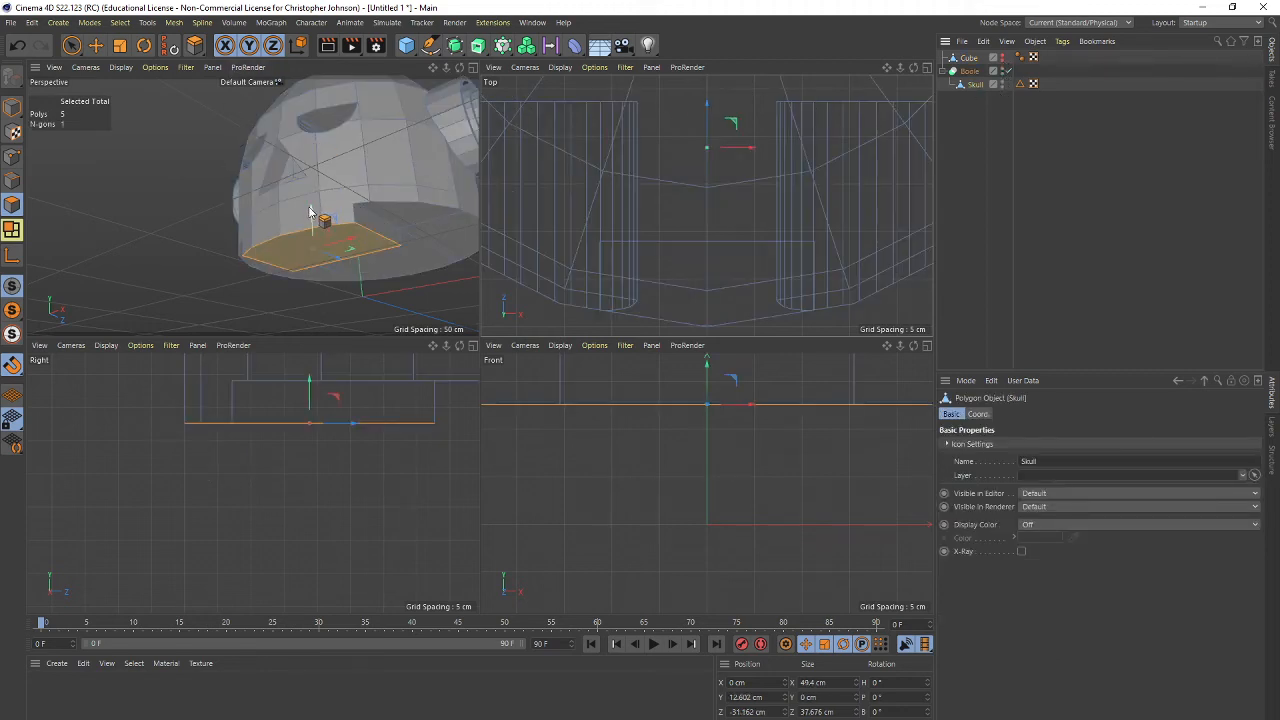
{"action": "mouse_move", "coordinate": [310, 213]}
{"action": "left_mouse_down"}
{"action": "mouse_move", "coordinate": [312, 192]}
{"action": "mouse_move", "coordinate": [301, 236]}
{"action": "mouse_move", "coordinate": [300, 205]}
{"action": "left_mouse_up"}
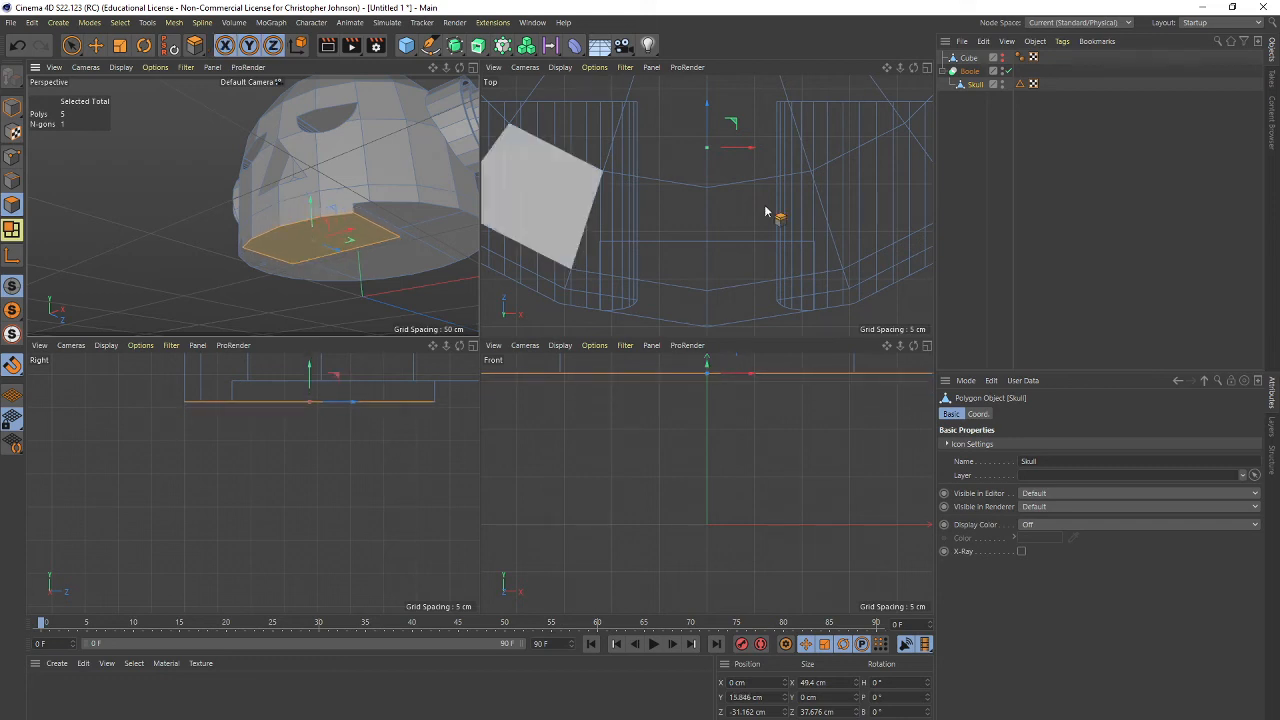
{"action": "left_click", "coordinate": [1003, 57]}
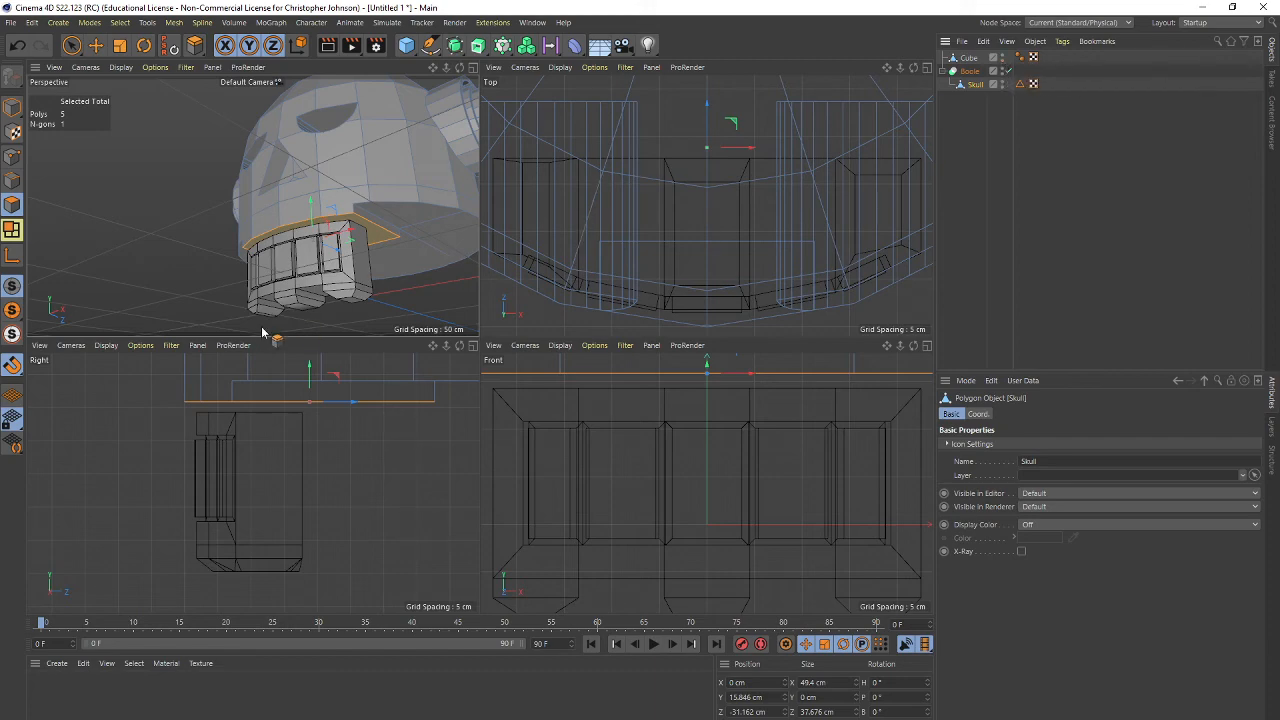
Move the whole teeth cube up against the skull's raised underside, to Y 6.725 cm.
{"action": "scroll", "coordinate": [300, 215], "scroll_direction": "up", "scroll_amount": 6}
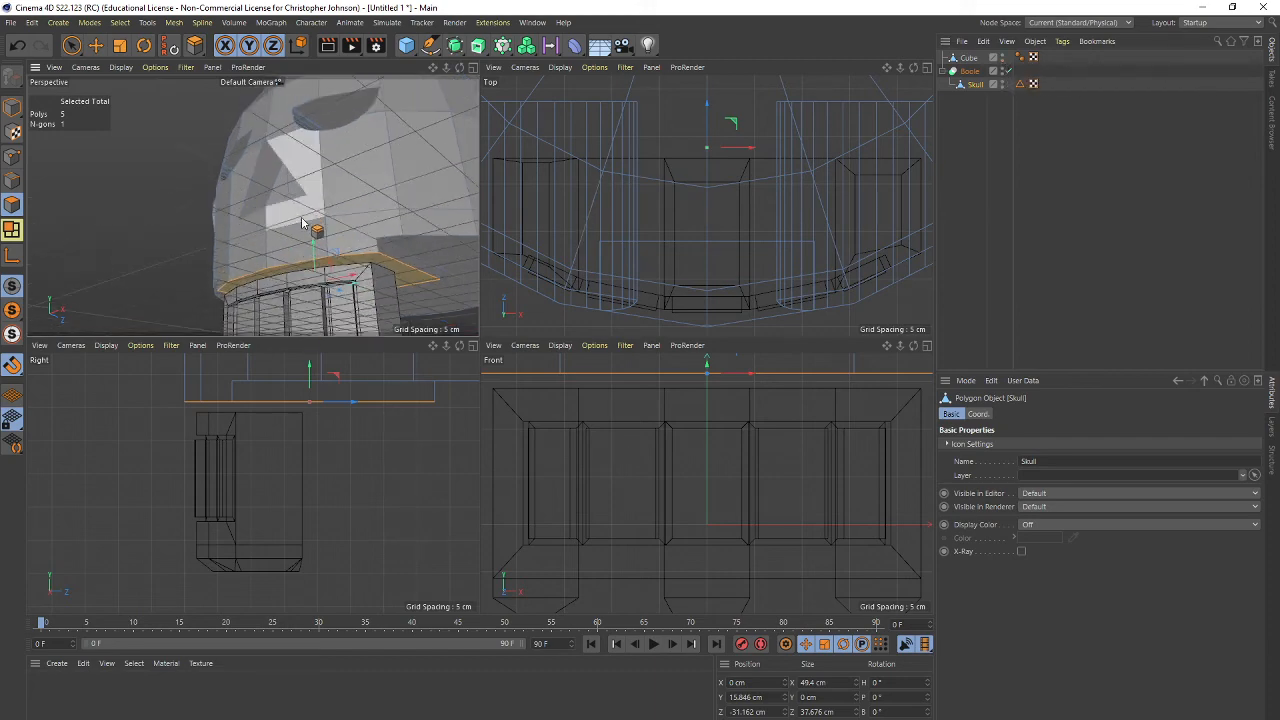
{"action": "left_click_drag", "start_coordinate": [303, 222], "coordinate": [363, 251], "text": "alt"}
{"action": "left_click", "coordinate": [972, 59]}
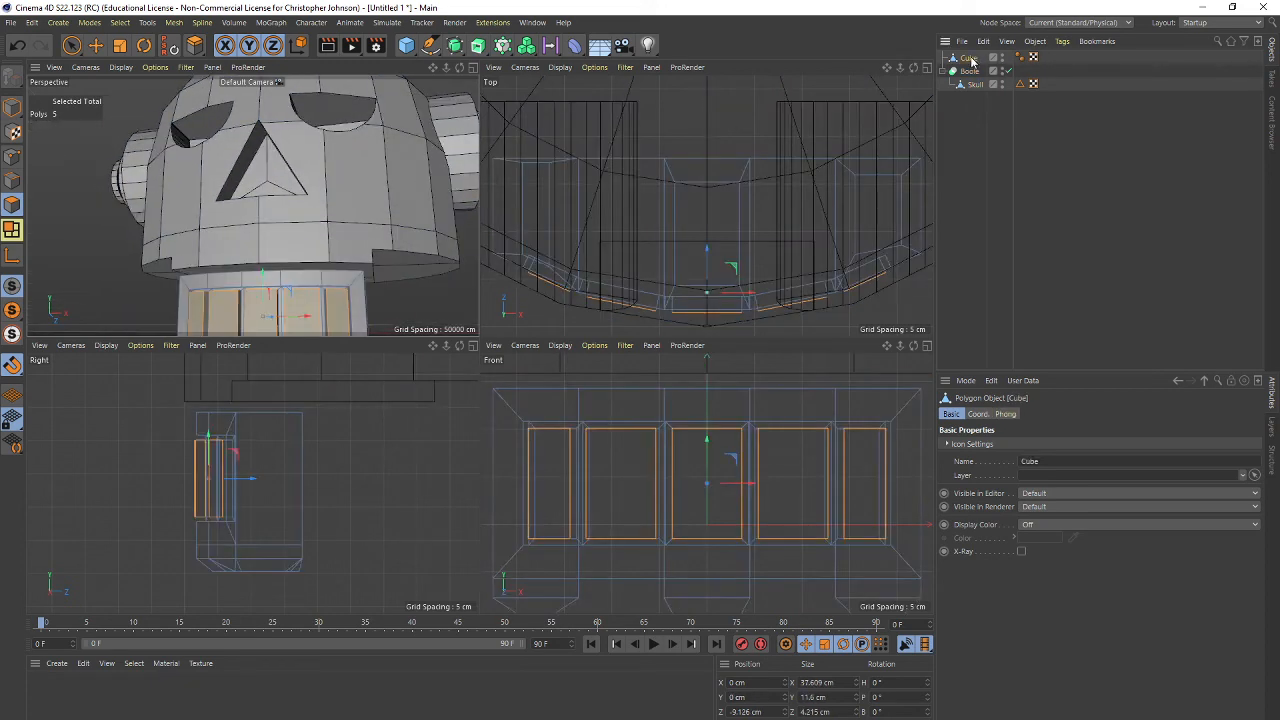
{"action": "left_click", "coordinate": [13, 108]}
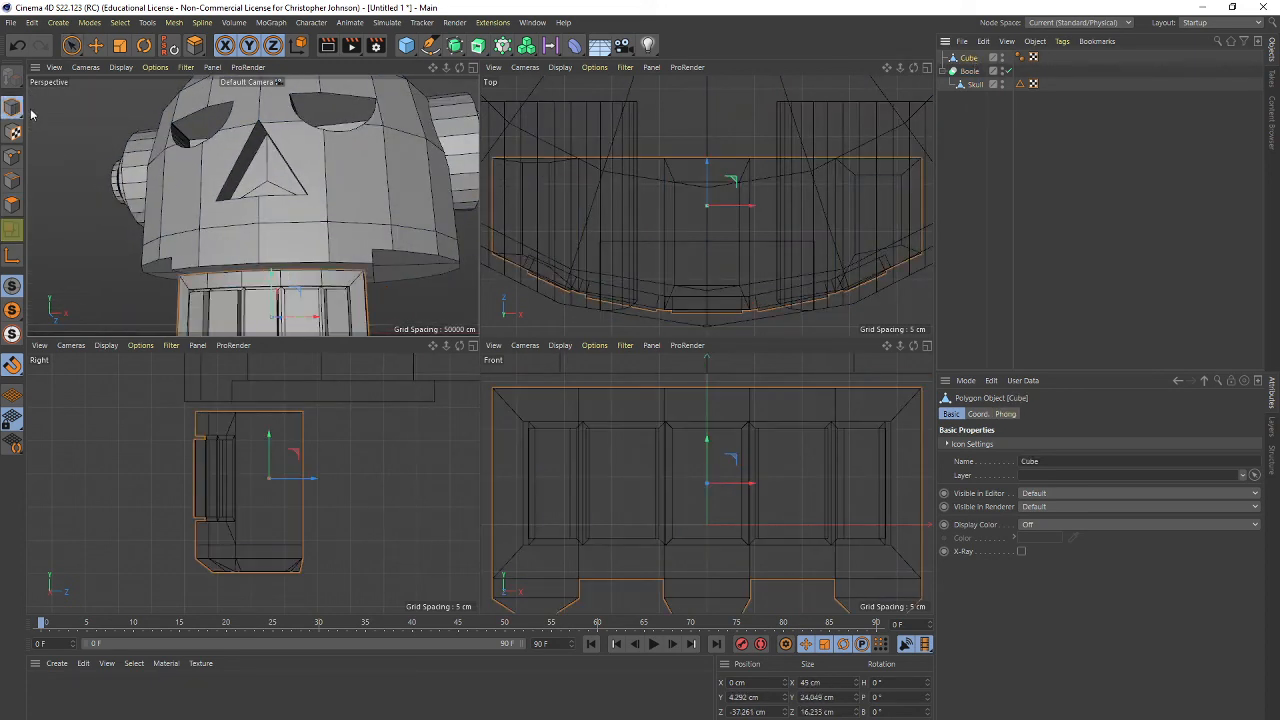
{"action": "mouse_move", "coordinate": [272, 278]}
{"action": "left_mouse_down"}
{"action": "mouse_move", "coordinate": [276, 225]}
{"action": "mouse_move", "coordinate": [275, 285]}
{"action": "mouse_move", "coordinate": [274, 270]}
{"action": "left_mouse_up"}
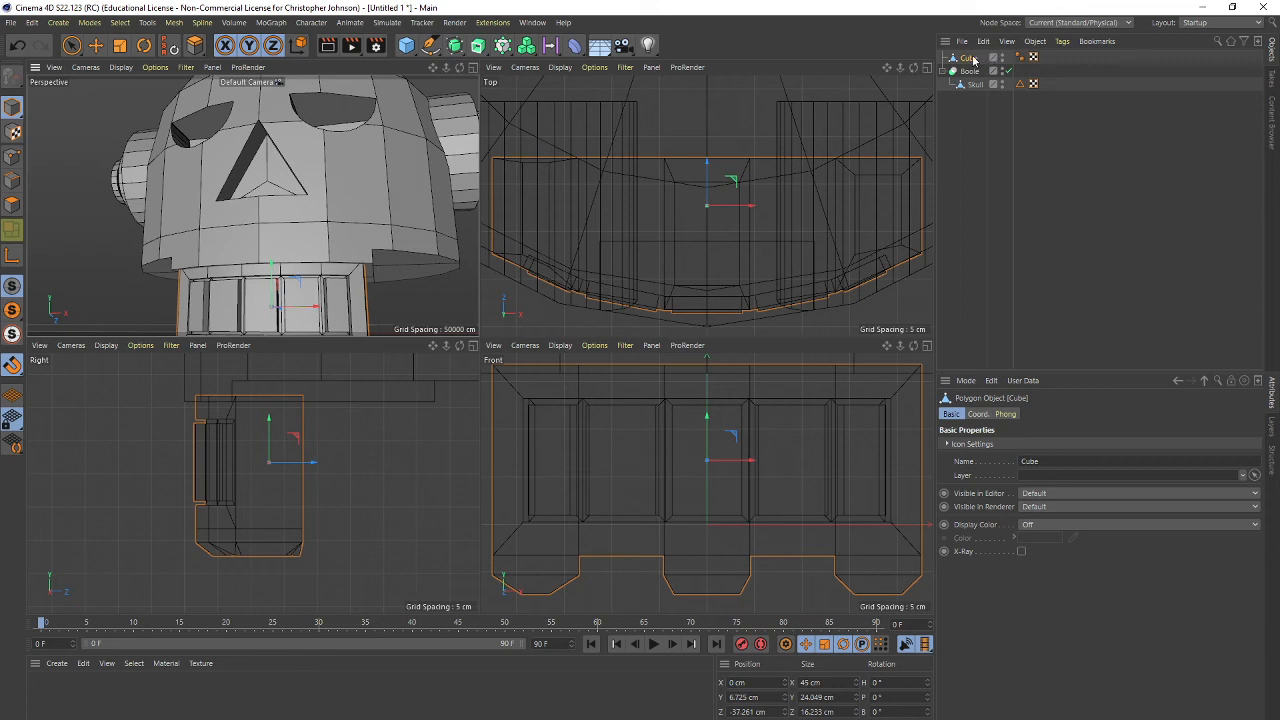
Nest the Cube below the Skull inside the Boole to combine them as A union B, and inspect the joined model.
{"action": "left_click_drag", "start_coordinate": [976, 96], "coordinate": [970, 92]}
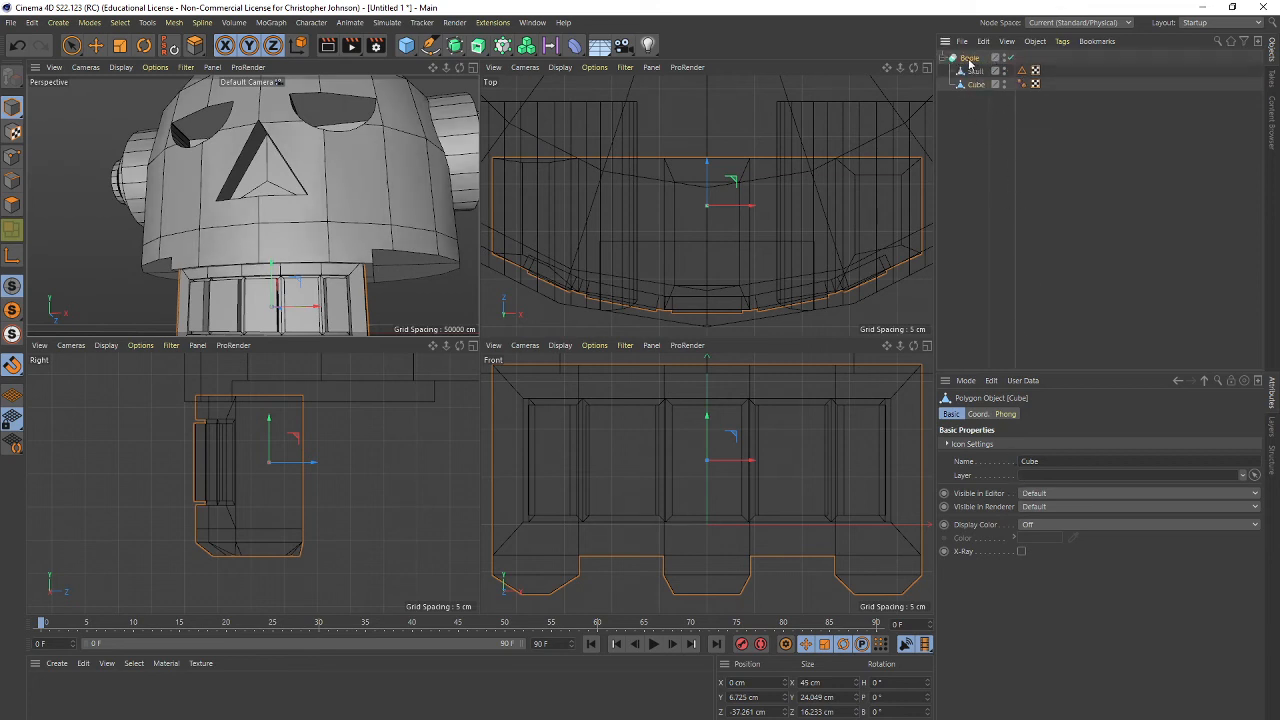
{"action": "left_click", "coordinate": [968, 59]}
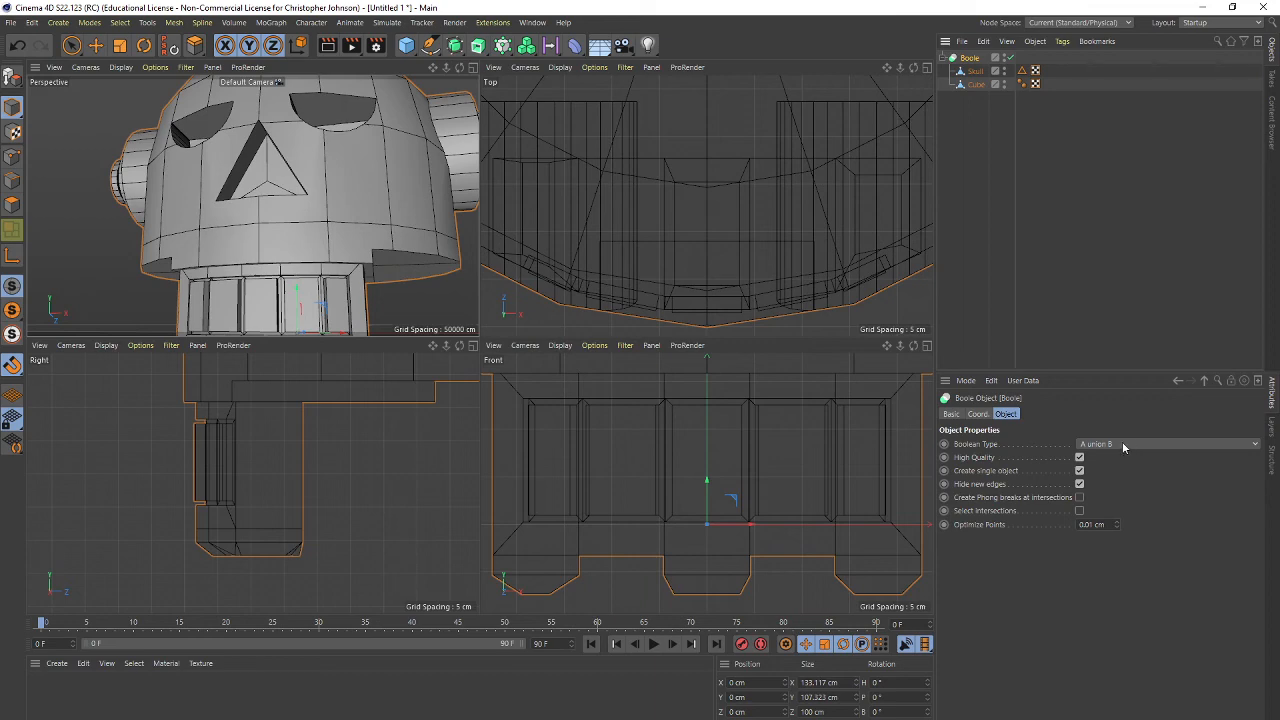
{"action": "middle_click", "coordinate": [412, 196]}
{"action": "scroll", "coordinate": [558, 255], "scroll_direction": "down", "scroll_amount": 3}
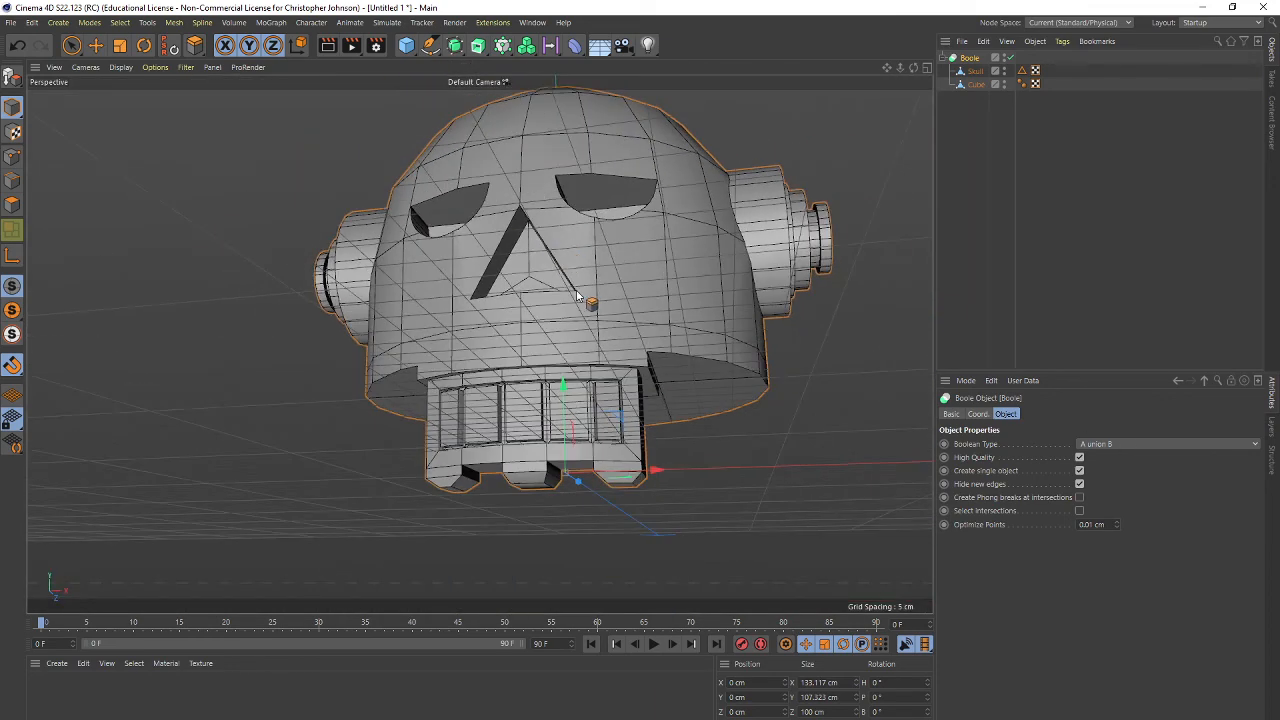
{"action": "left_click_drag", "start_coordinate": [589, 280], "coordinate": [470, 348], "text": "alt"}
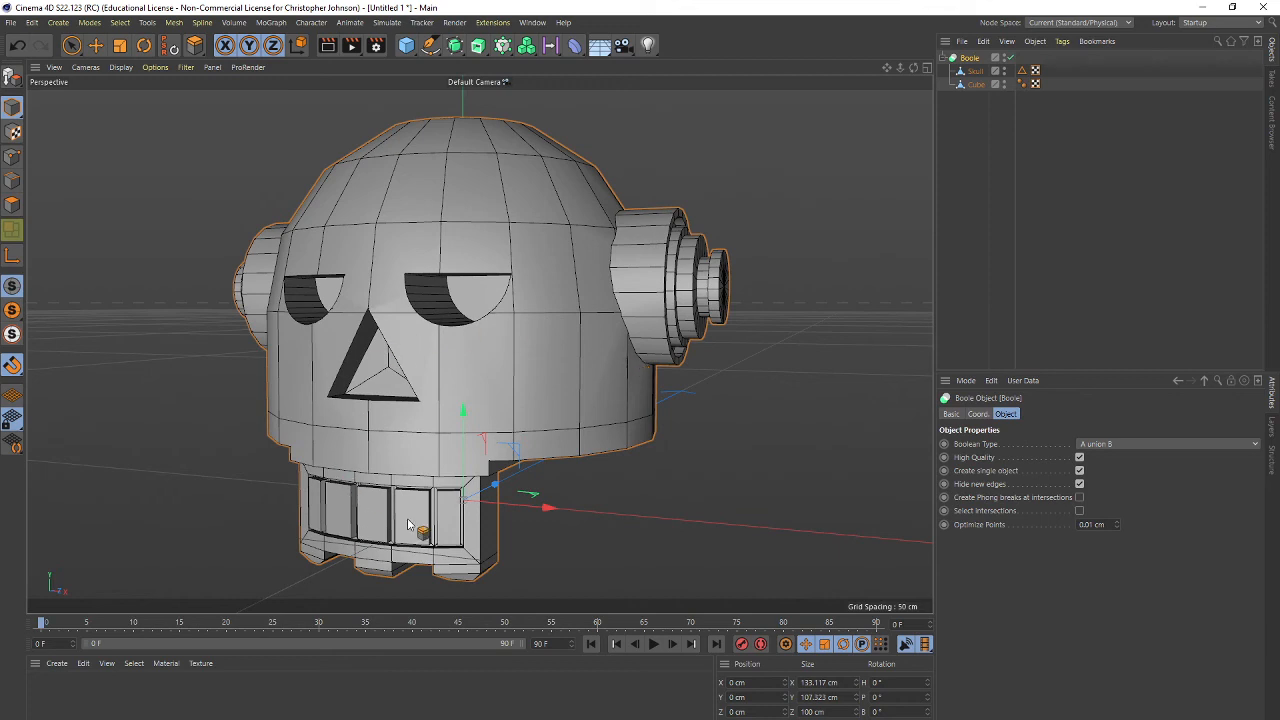
Convert the Boole's current state into a separate polygon object, and delete the original Skull and Cube from the Boole.
{"action": "right_click", "coordinate": [968, 60]}
{"action": "left_click", "coordinate": [1012, 434]}
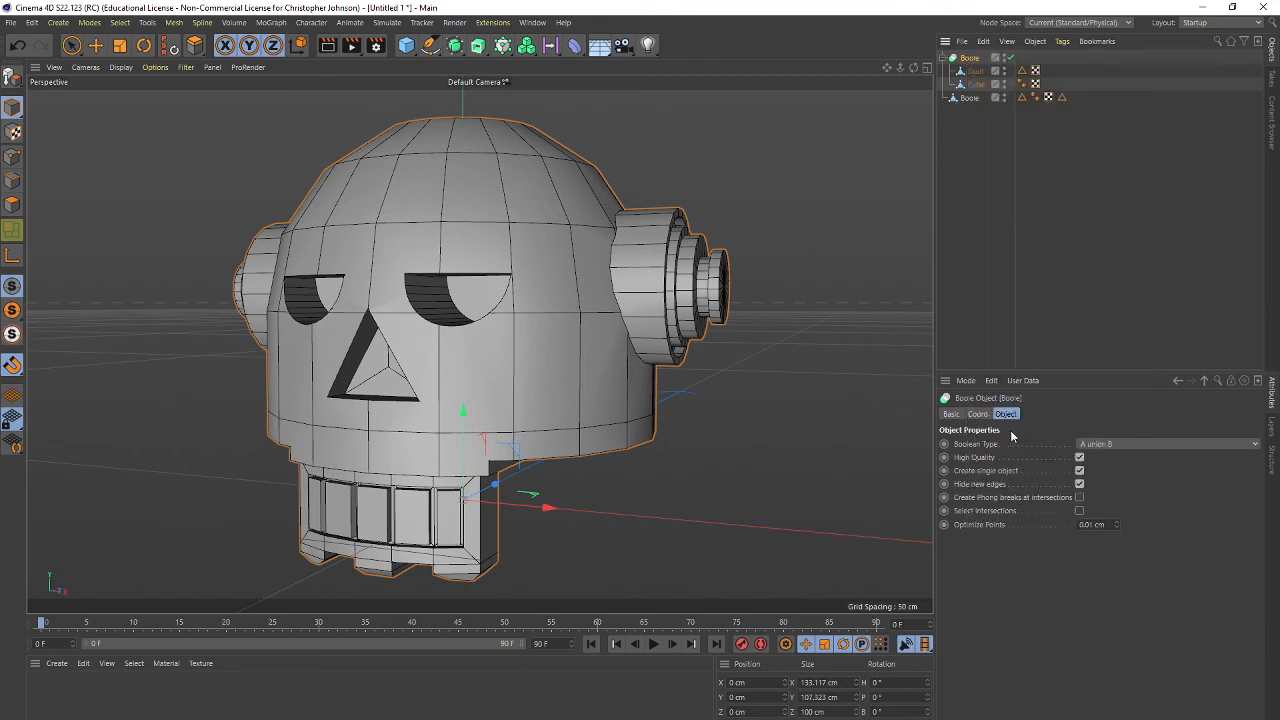
{"action": "left_click", "coordinate": [976, 84]}
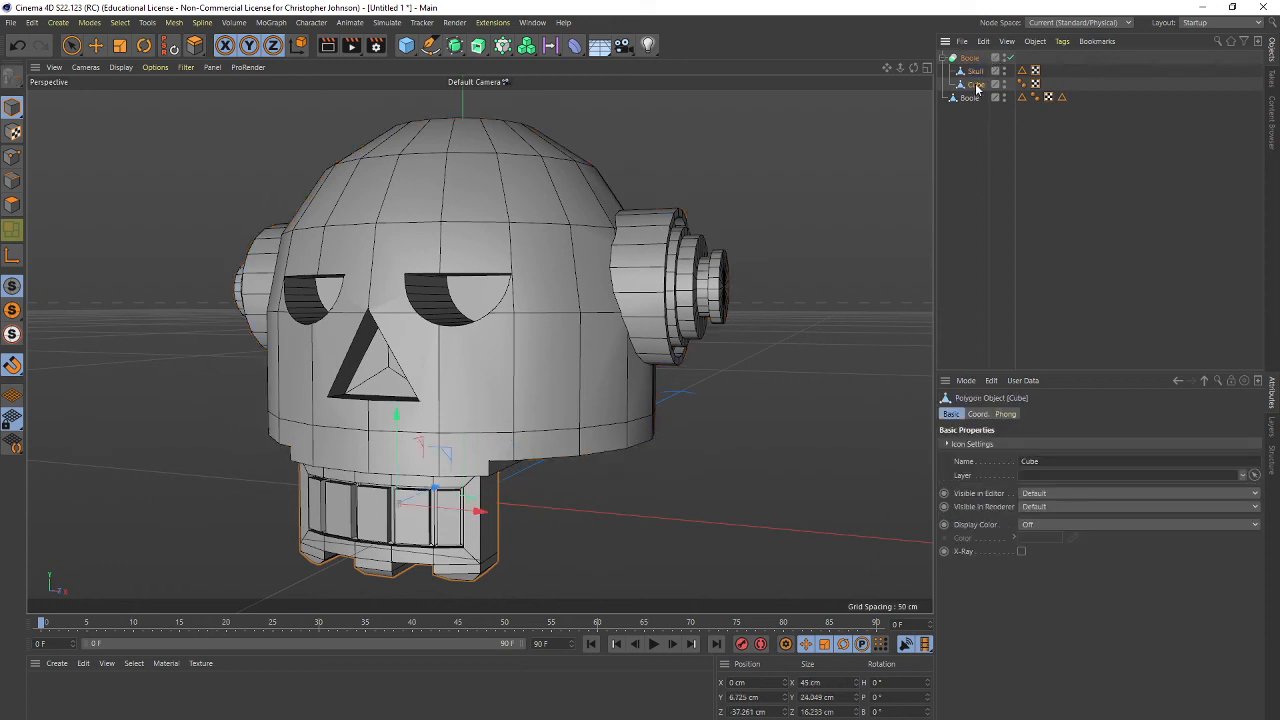
{"action": "key", "text": "Delete"}
{"action": "key", "text": "Delete"}
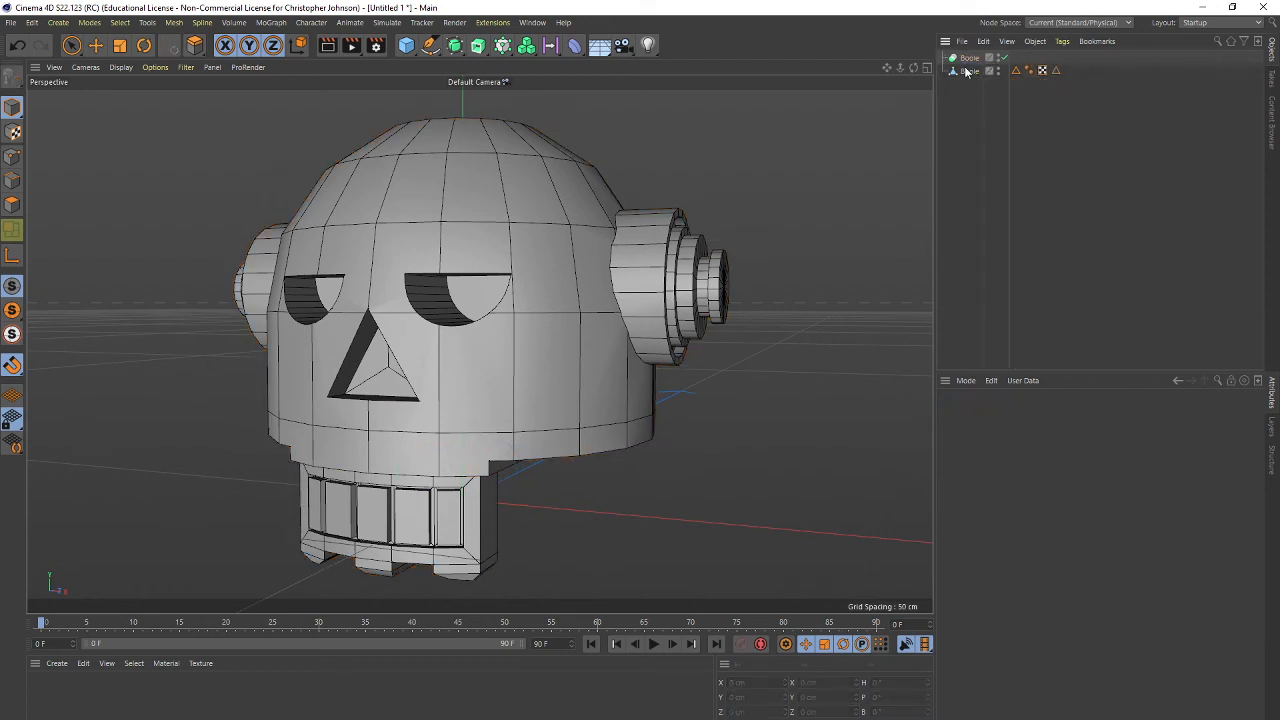
Place the combined polygon object inside the emptied Boole and switch it to point editing.
{"action": "left_click", "coordinate": [966, 72]}
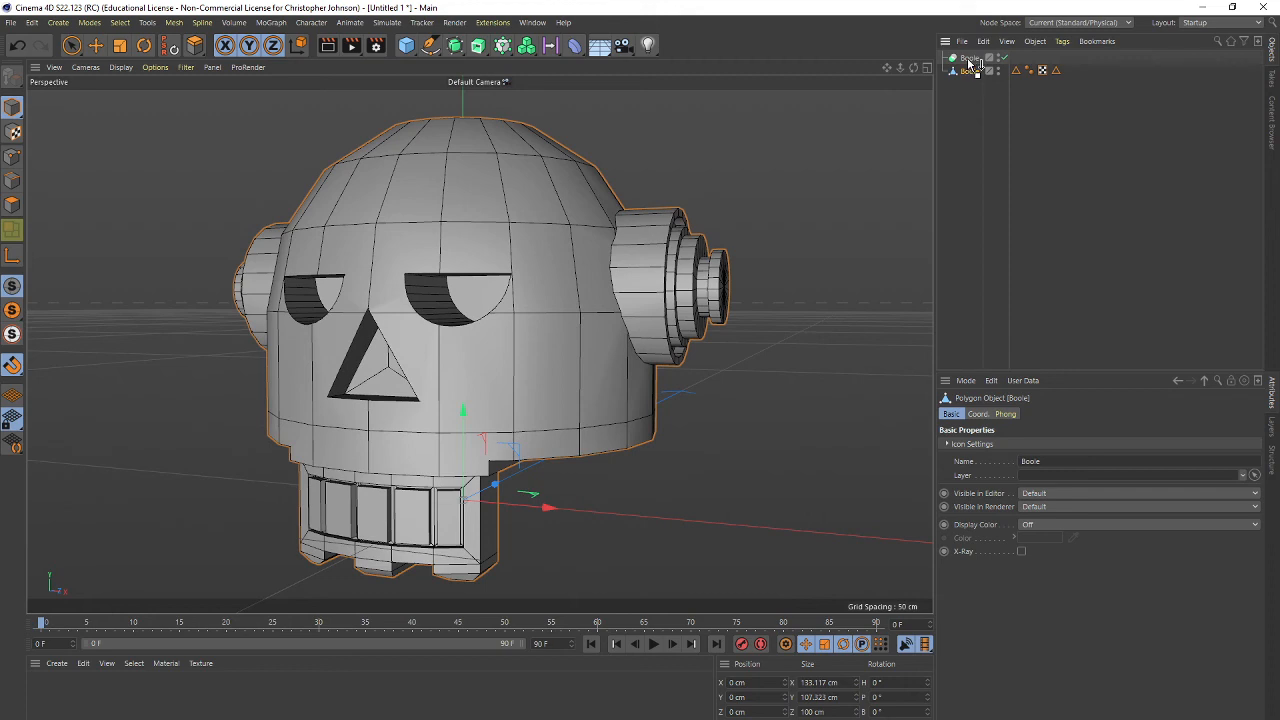
{"action": "left_click_drag", "start_coordinate": [970, 63], "coordinate": [971, 64]}
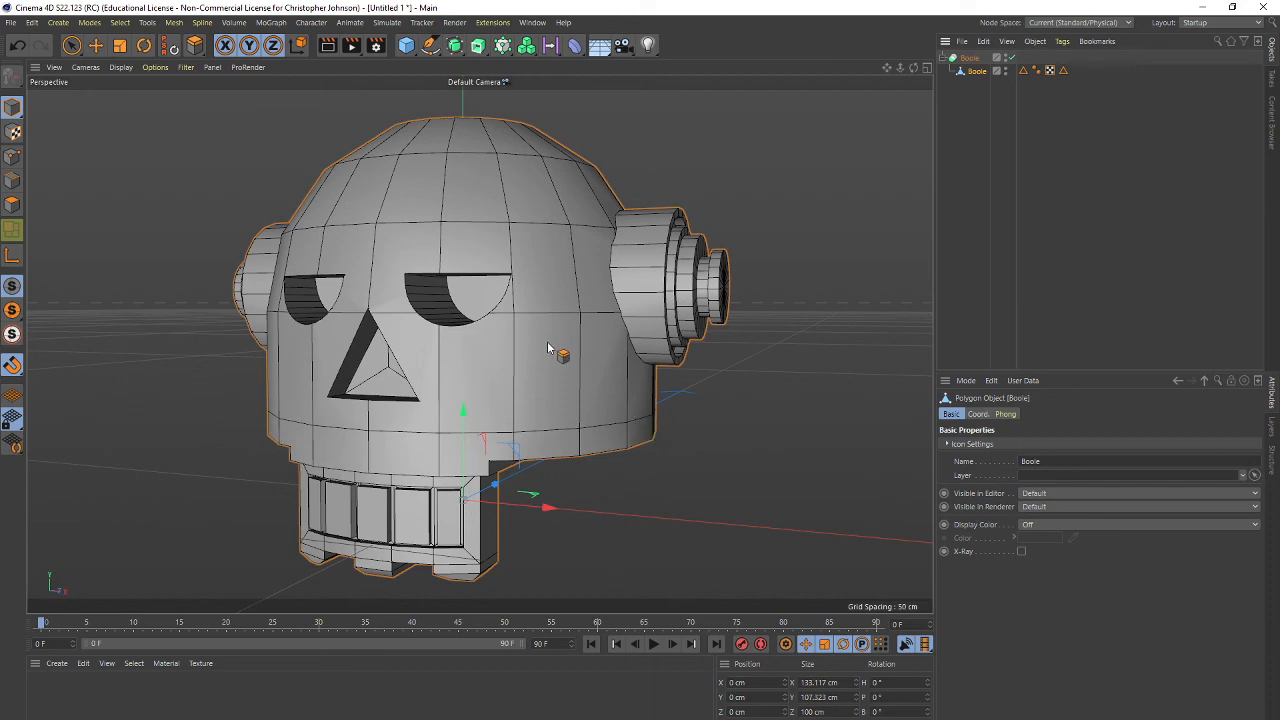
{"action": "left_click_drag", "start_coordinate": [548, 348], "coordinate": [96, 162], "text": "alt"}
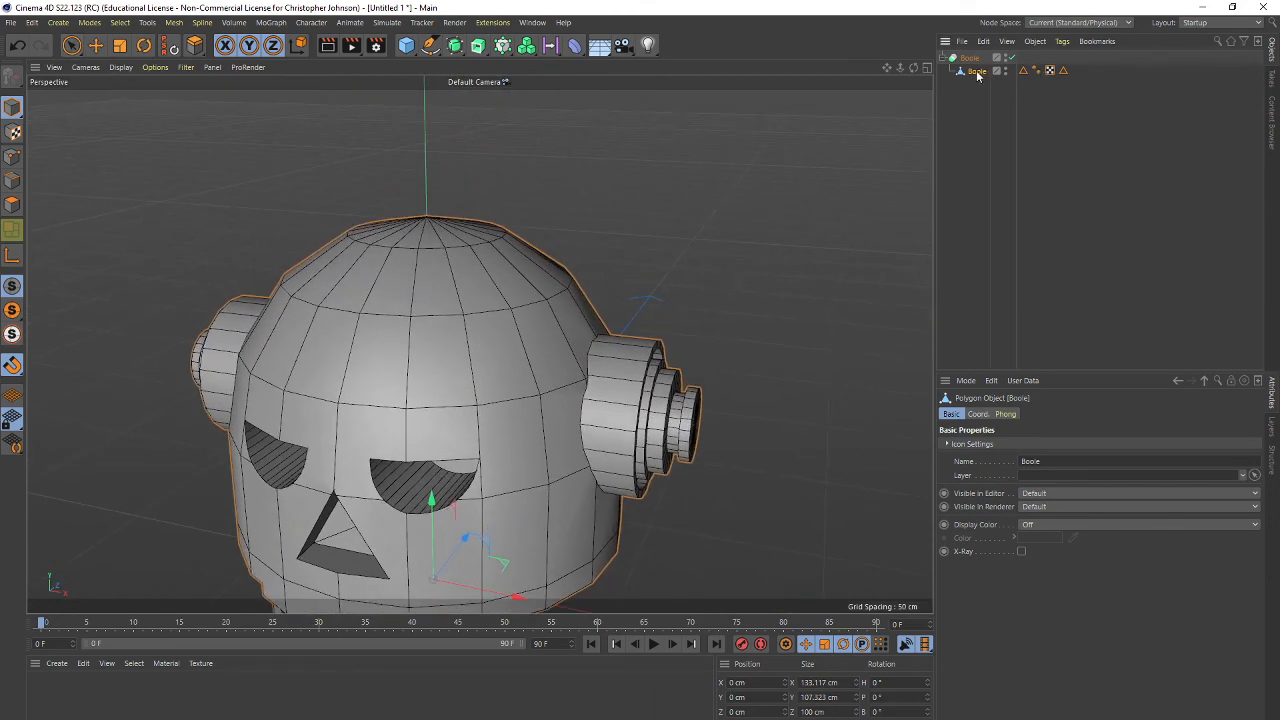
{"action": "left_click", "coordinate": [12, 156]}
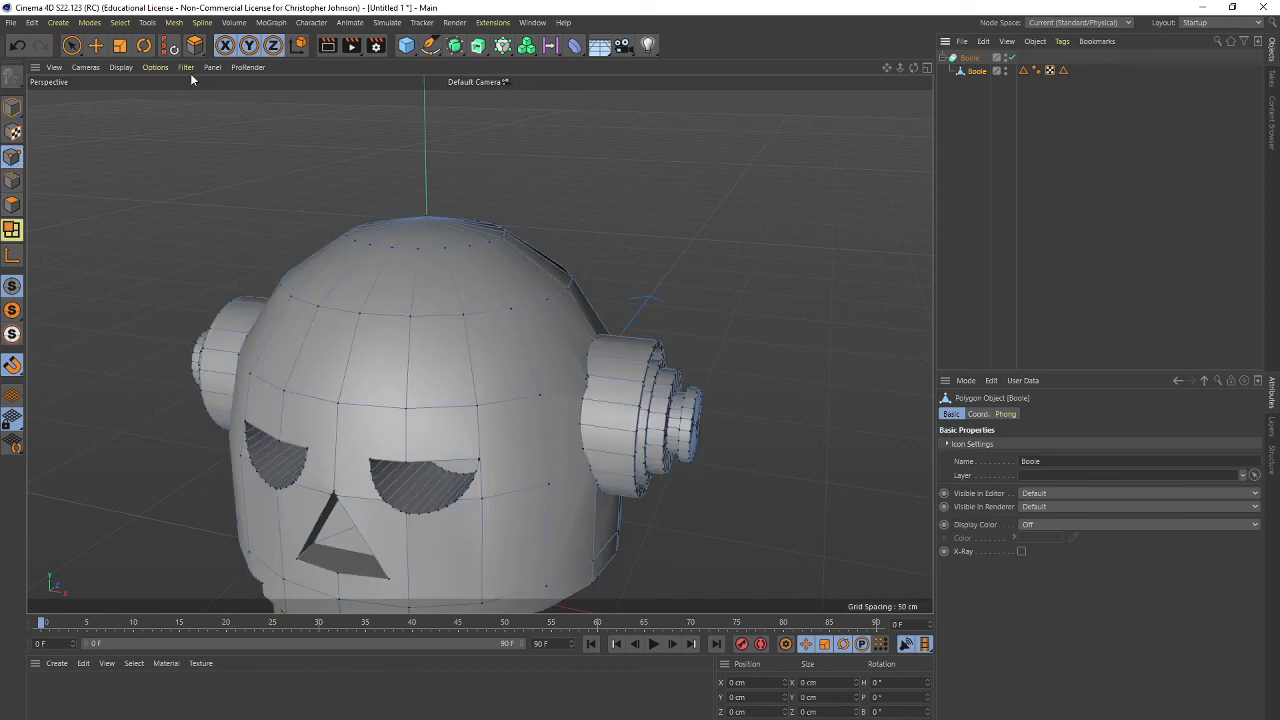
Using Live Selection, lower the single centre point on the skull's crown to about Y 95.96 cm.
{"action": "left_click_drag", "start_coordinate": [71, 45], "coordinate": [125, 64]}
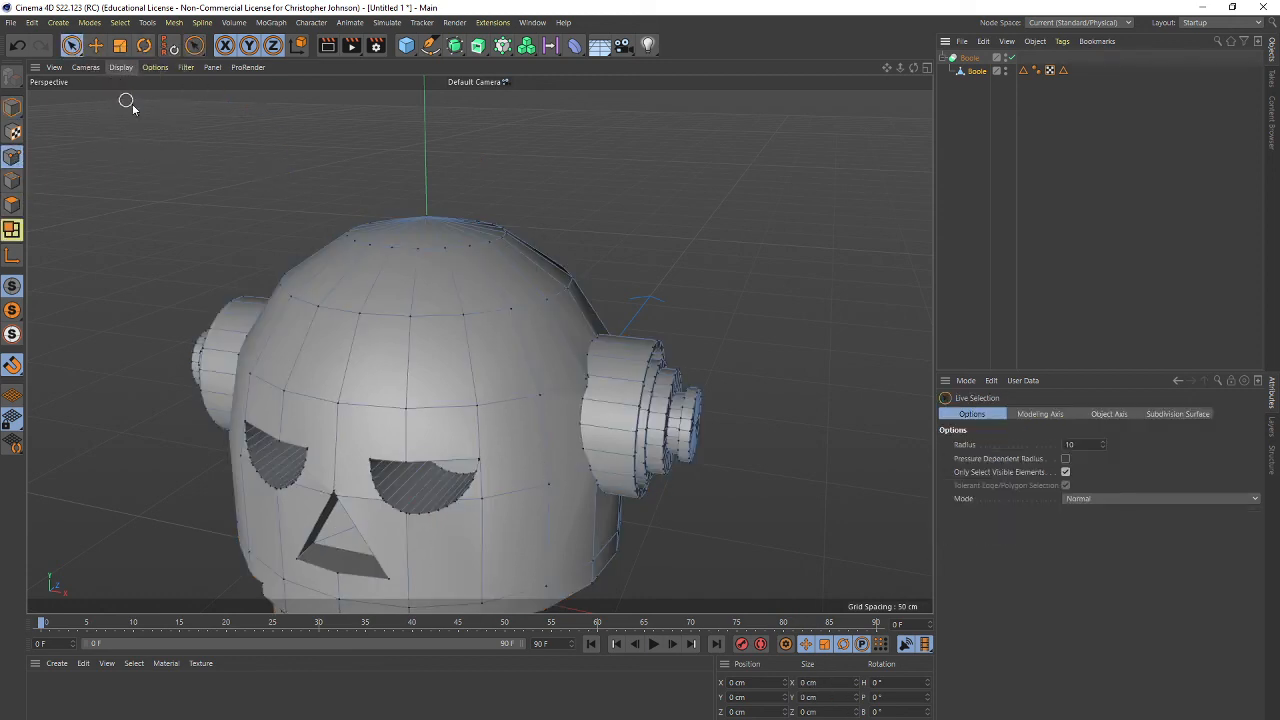
{"action": "left_click", "coordinate": [428, 219]}
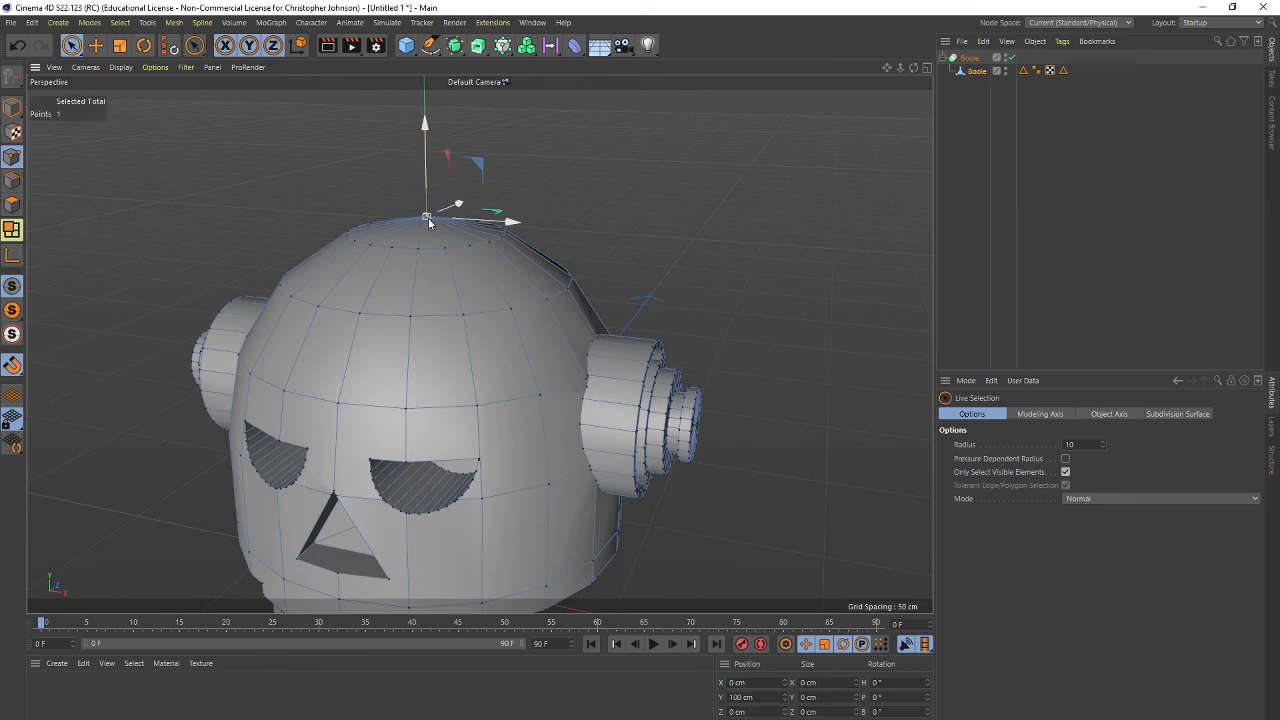
{"action": "left_click_drag", "start_coordinate": [427, 195], "coordinate": [424, 141]}
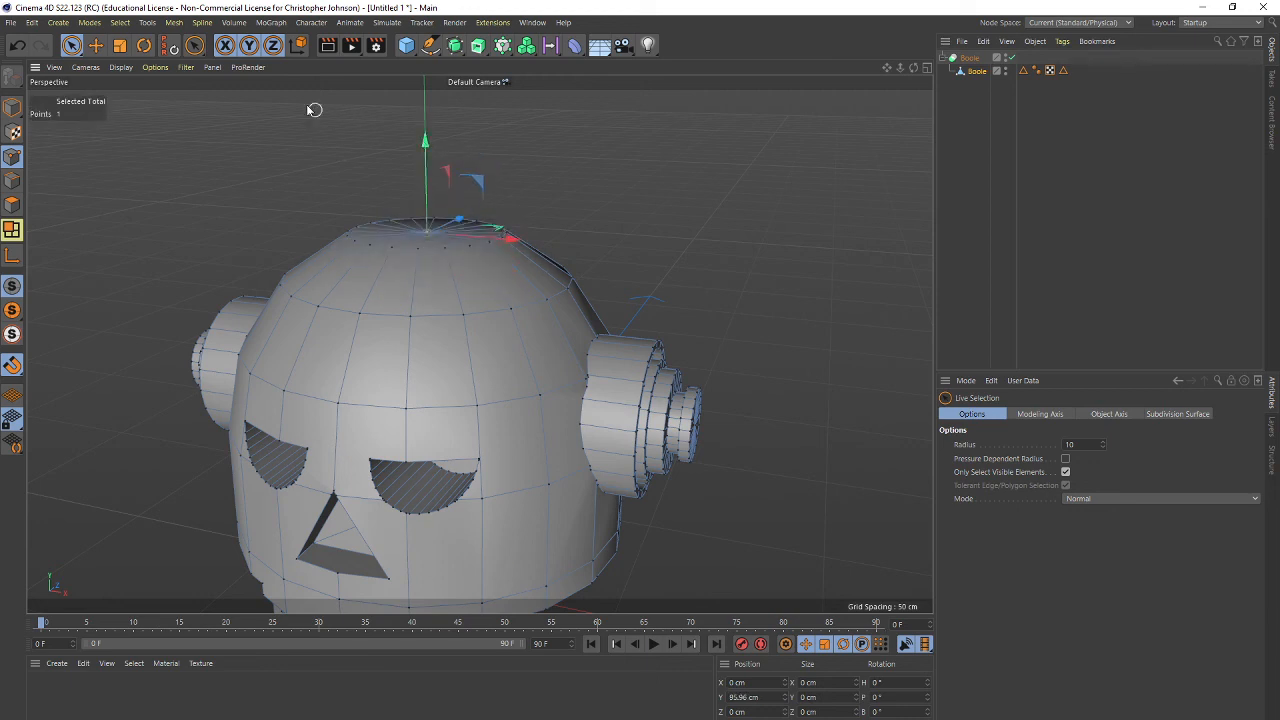
Grow the crown point selection to the surrounding ring and lower it to about Y 74.773 cm, sinking a hollow into the skull's top.
{"action": "left_click", "coordinate": [120, 22]}
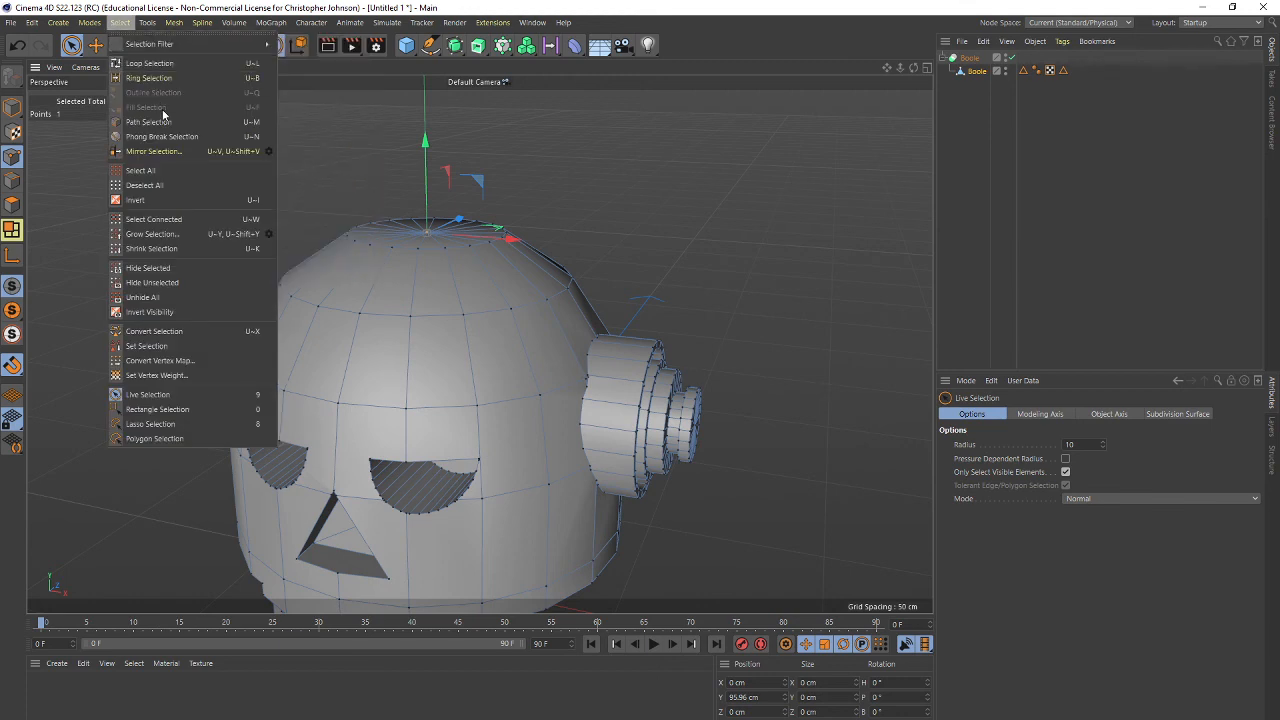
{"action": "left_click", "coordinate": [168, 233]}
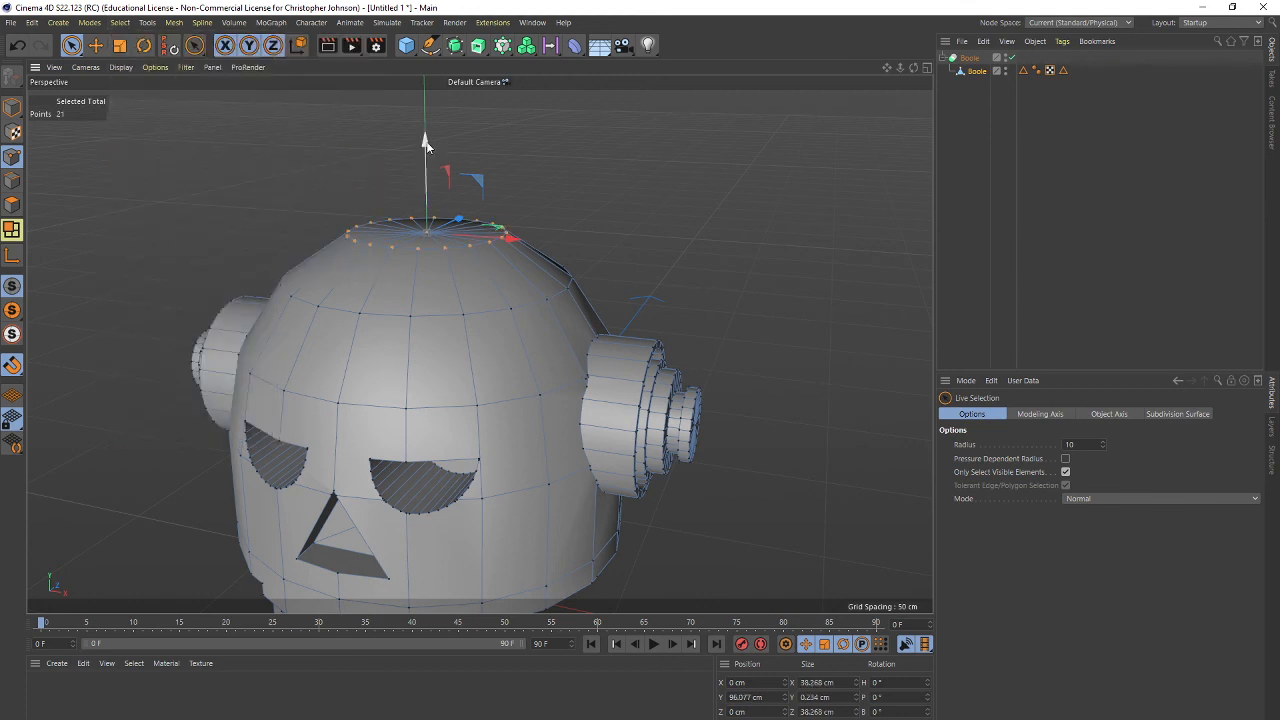
{"action": "mouse_move", "coordinate": [424, 141]}
{"action": "left_mouse_down"}
{"action": "mouse_move", "coordinate": [425, 219]}
{"action": "mouse_move", "coordinate": [423, 141]}
{"action": "mouse_move", "coordinate": [423, 155]}
{"action": "left_mouse_up"}
{"action": "left_click_drag", "start_coordinate": [527, 291], "coordinate": [530, 362], "text": "alt"}
{"action": "left_click_drag", "start_coordinate": [401, 153], "coordinate": [386, 212]}
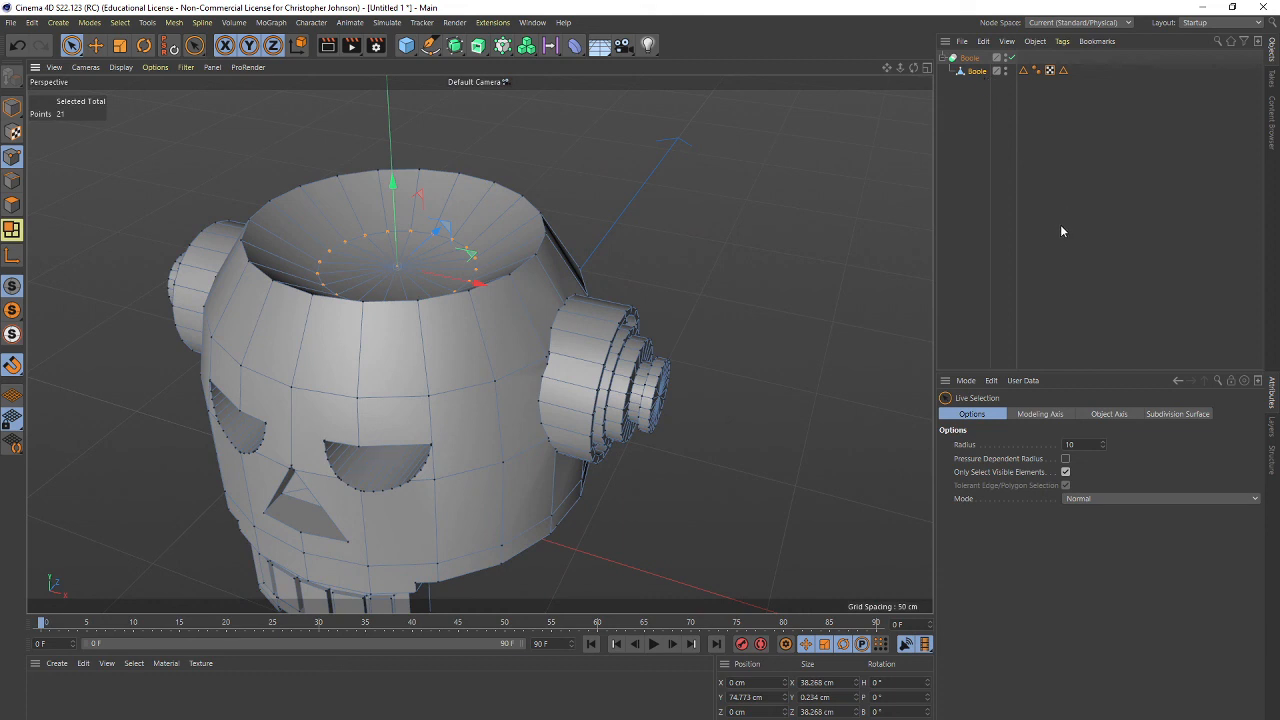
{"action": "left_click_drag", "start_coordinate": [393, 393], "coordinate": [487, 359], "text": "alt"}
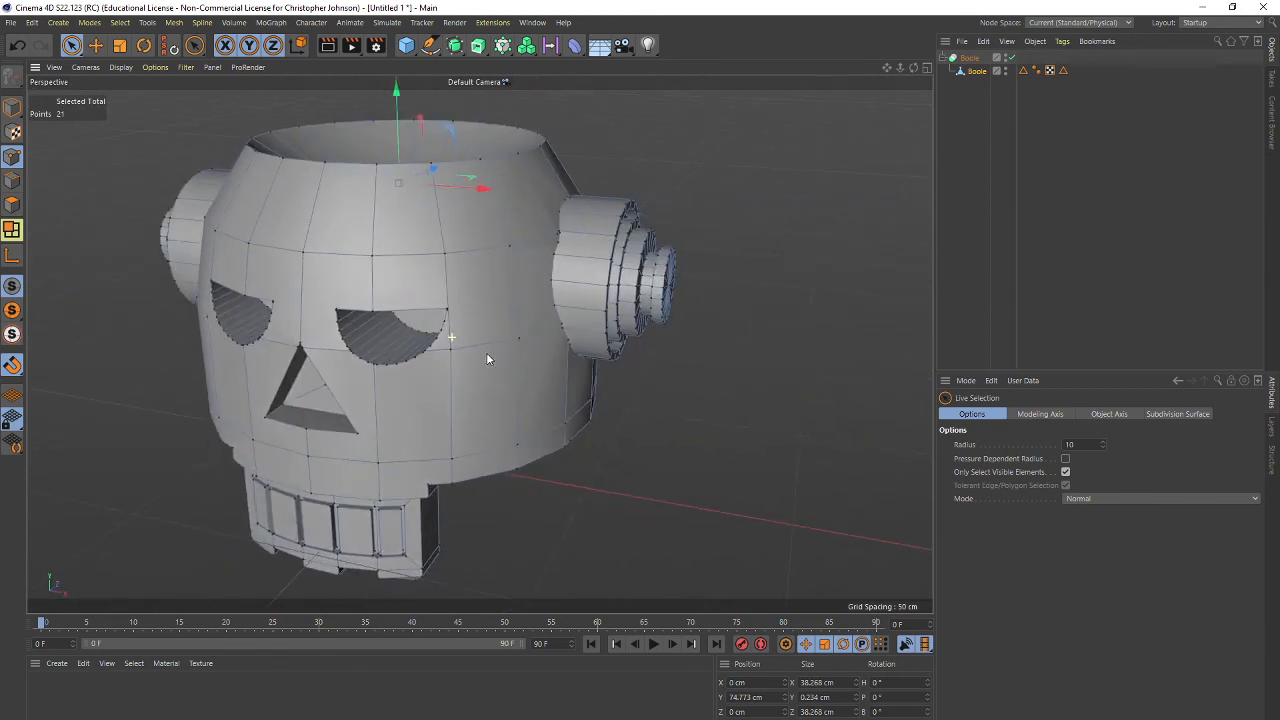
Try moving the forehead point above the nose inward to about Z -32.622 cm, and undo the move.
{"action": "left_click", "coordinate": [303, 254]}
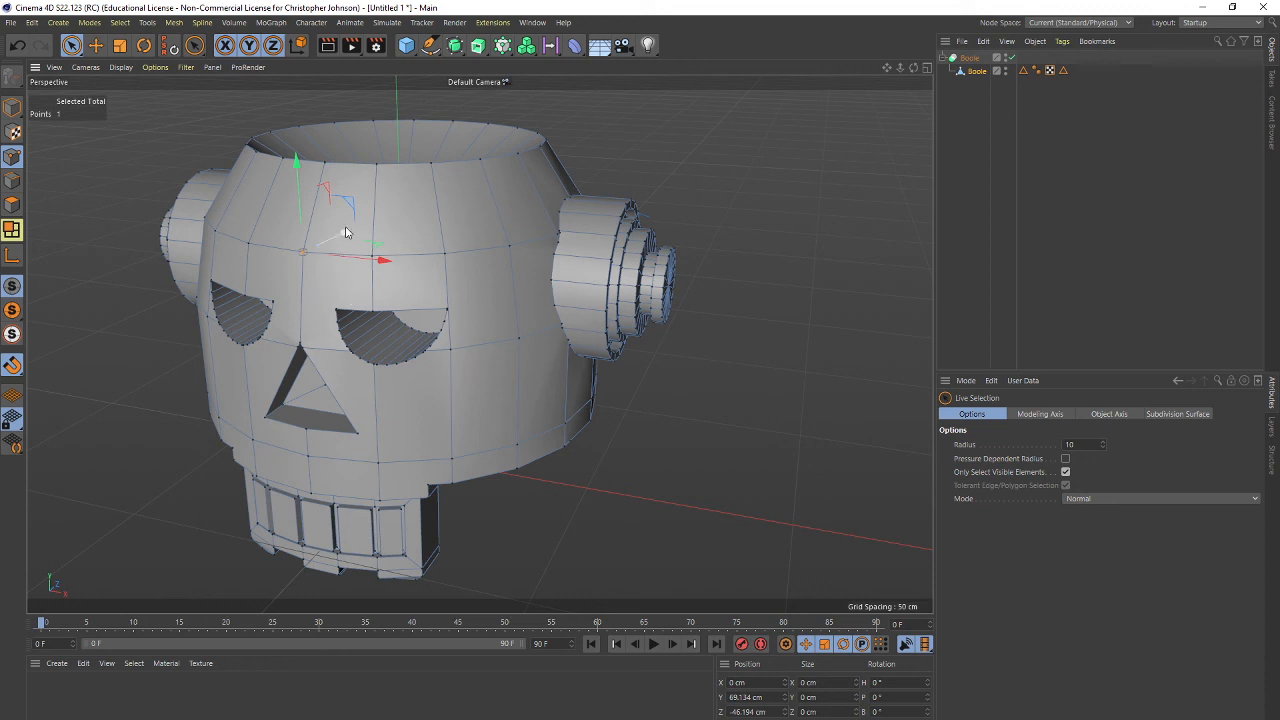
{"action": "left_click_drag", "start_coordinate": [345, 233], "coordinate": [381, 223]}
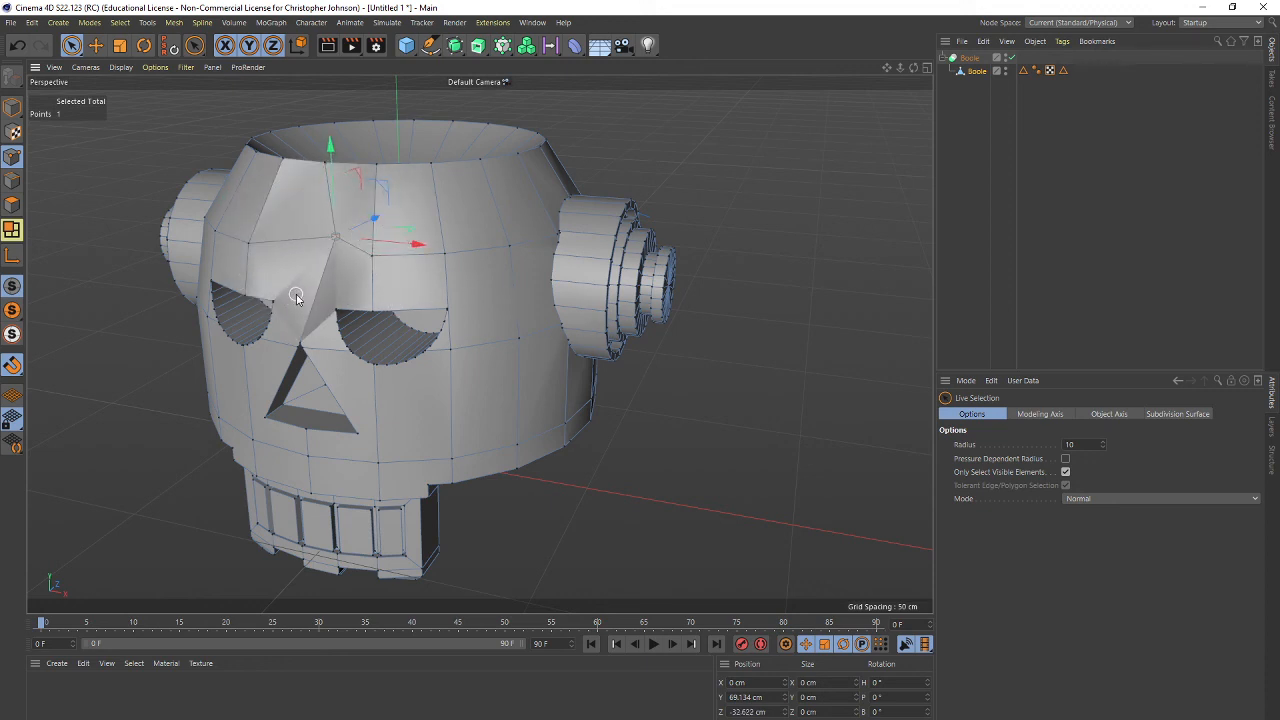
{"action": "key", "text": "ctrl+z"}
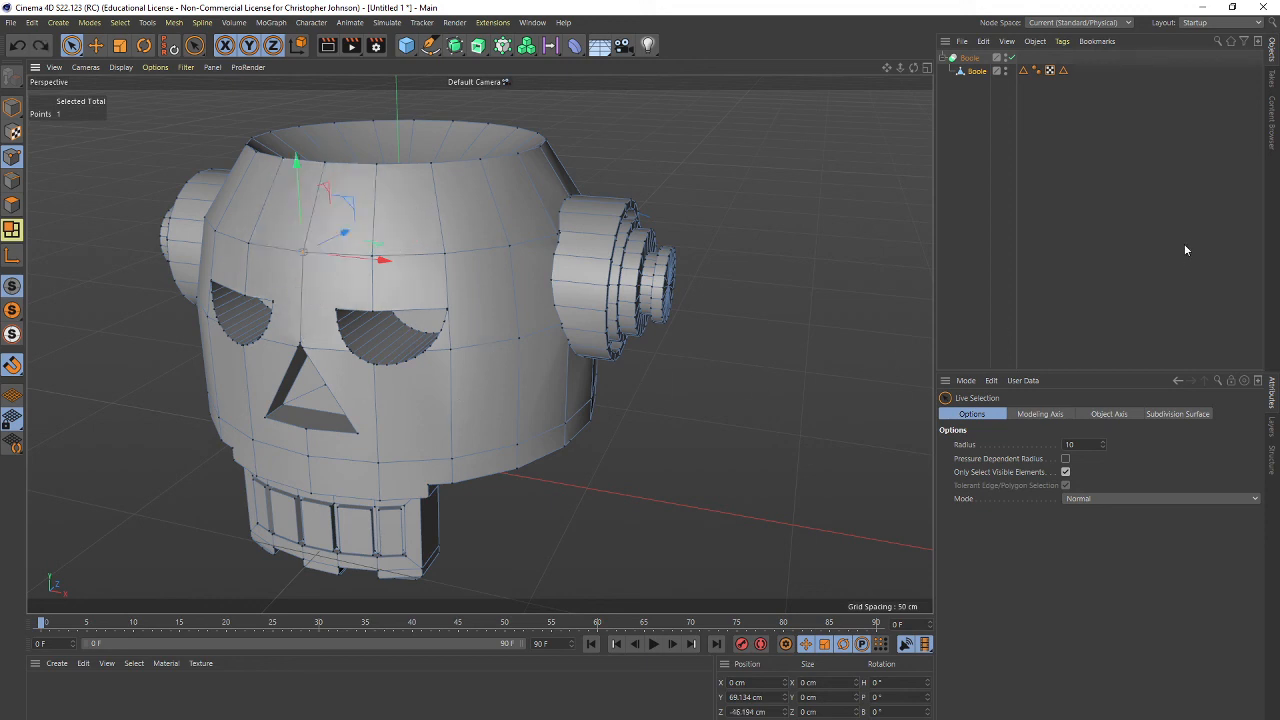